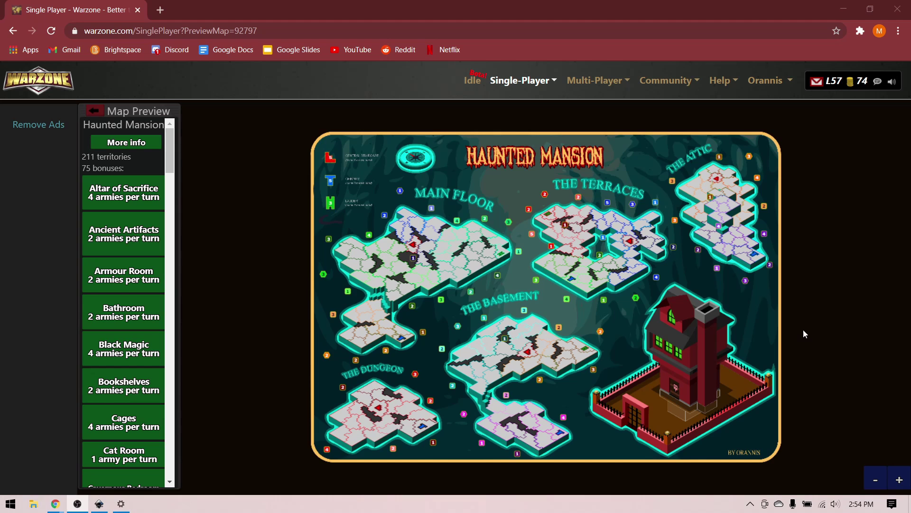
Zoom in and back out on the Haunted Mansion map preview in Warzone
{"action": "scroll", "coordinate": [708, 299], "scroll_direction": "up", "scroll_amount": 6}
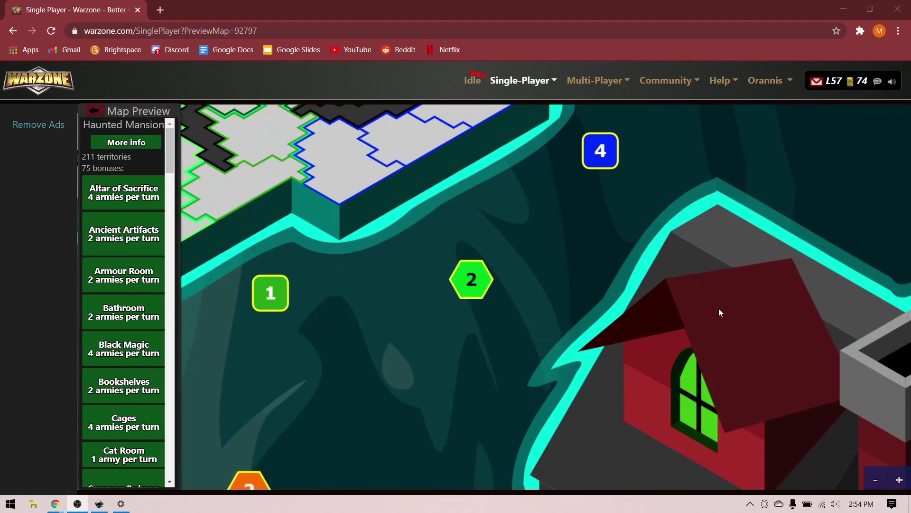
{"action": "scroll", "coordinate": [683, 297], "scroll_direction": "down", "scroll_amount": 6}
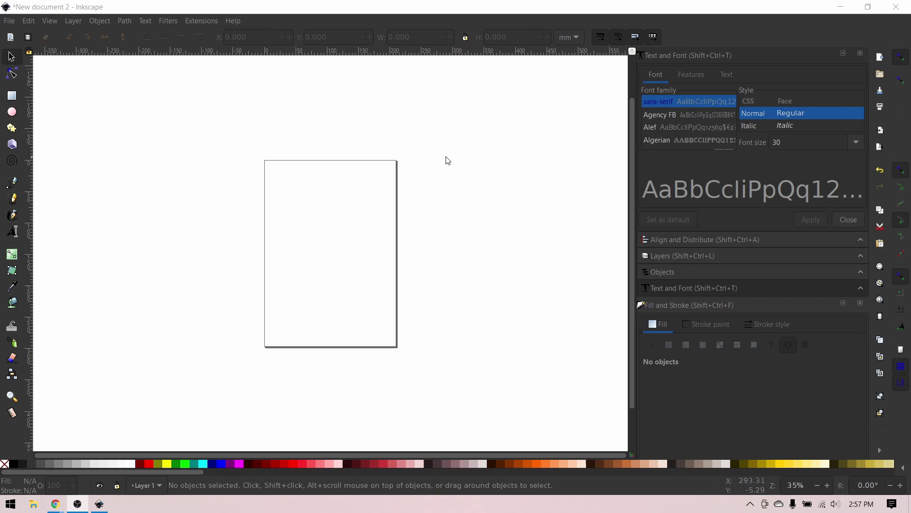
In Document Properties, set the display units to px with a scale of 1
{"action": "left_click", "coordinate": [10, 21]}
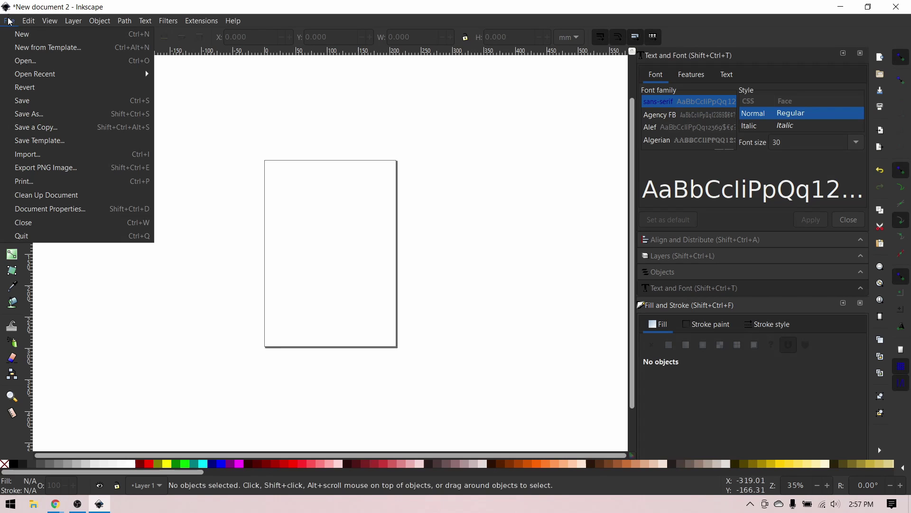
{"action": "left_click", "coordinate": [73, 207]}
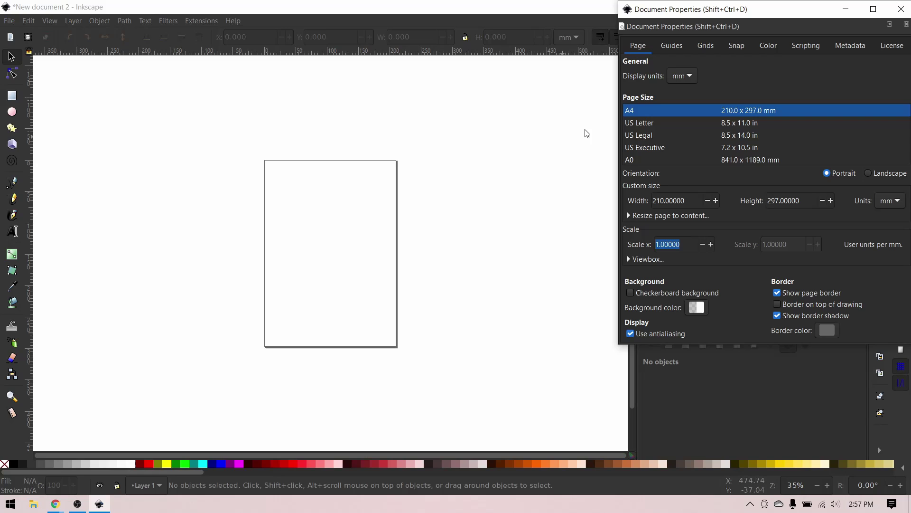
{"action": "left_click", "coordinate": [684, 75]}
{"action": "left_click", "coordinate": [675, 99]}
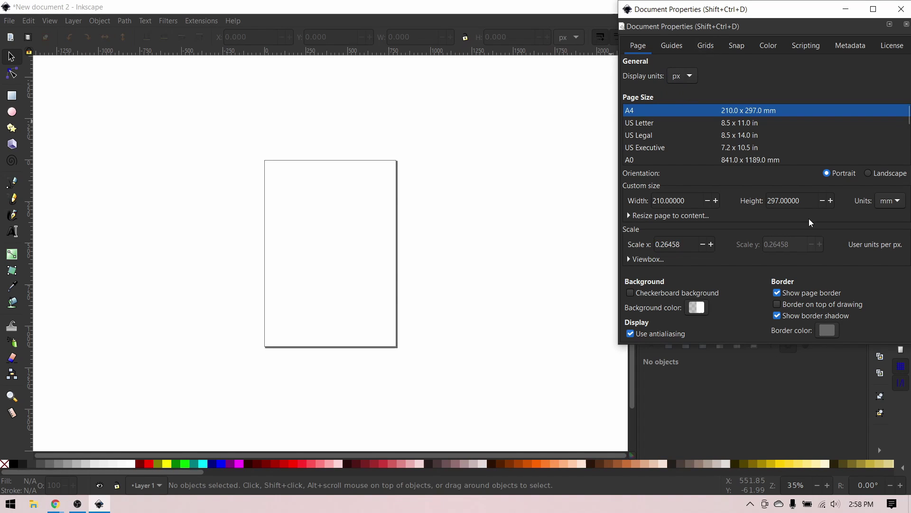
{"action": "left_click_drag", "start_coordinate": [727, 17], "coordinate": [509, 67]}
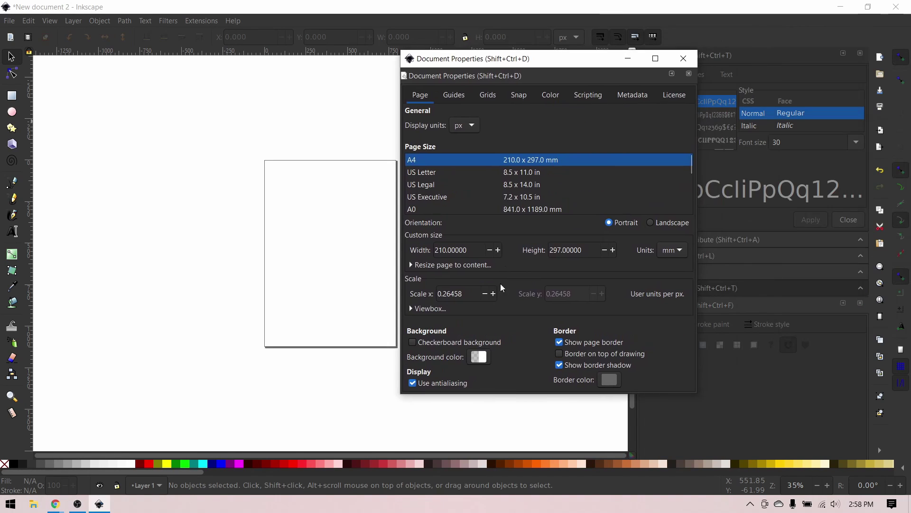
{"action": "triple_click", "coordinate": [445, 294]}
{"action": "type", "text": "1"}
{"action": "key", "text": "Return"}
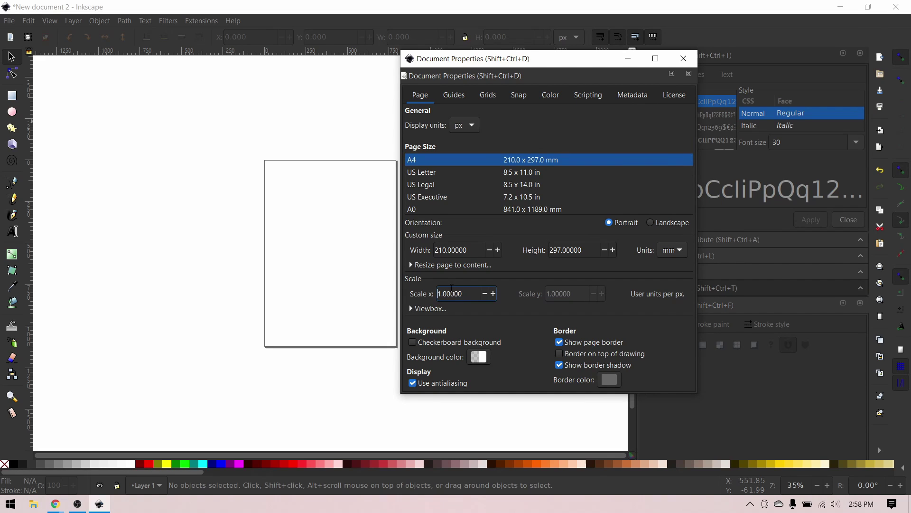
Make the page 900 × 900 mm and show its size in px (3401.57480)
{"action": "double_click", "coordinate": [446, 249]}
{"action": "type", "text": "900"}
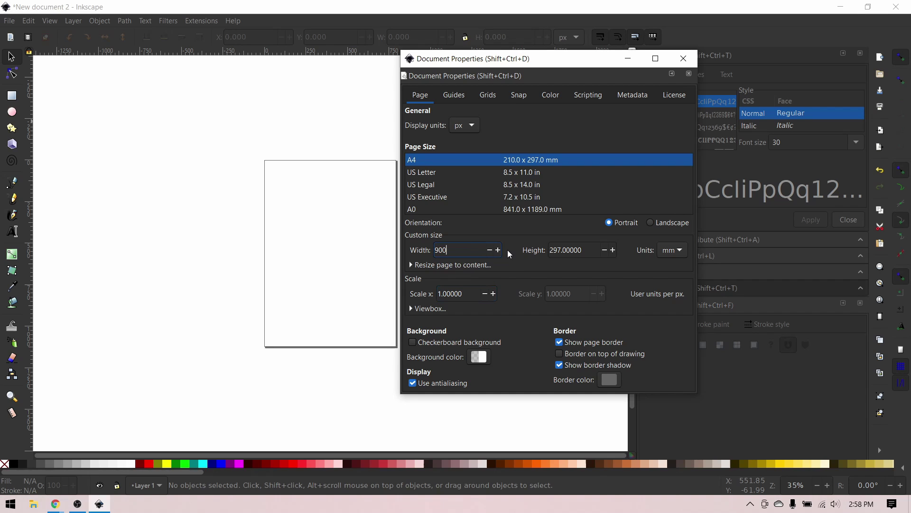
{"action": "key", "text": "Tab"}
{"action": "type", "text": "900"}
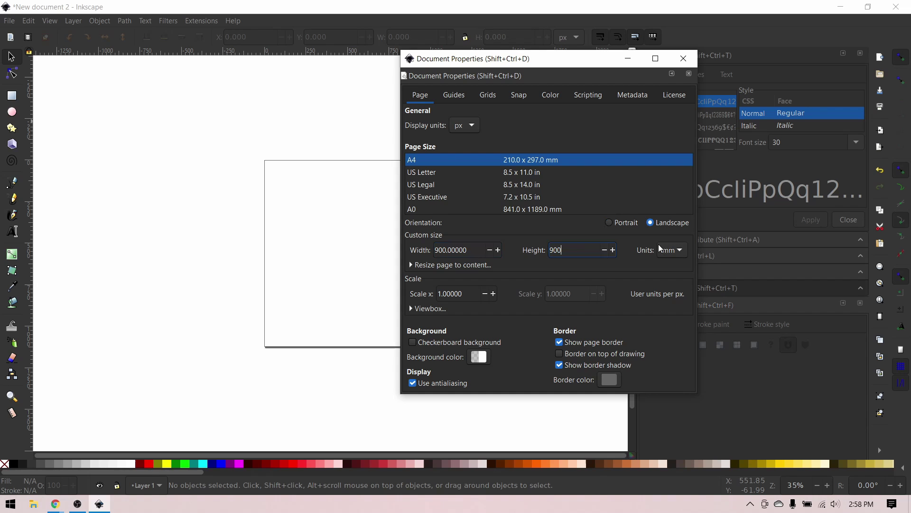
{"action": "left_click", "coordinate": [680, 250]}
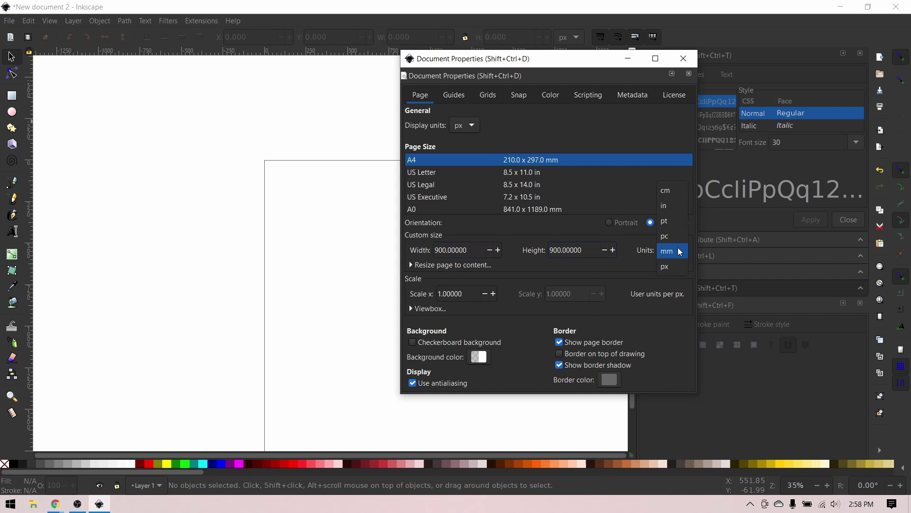
{"action": "left_click", "coordinate": [672, 263]}
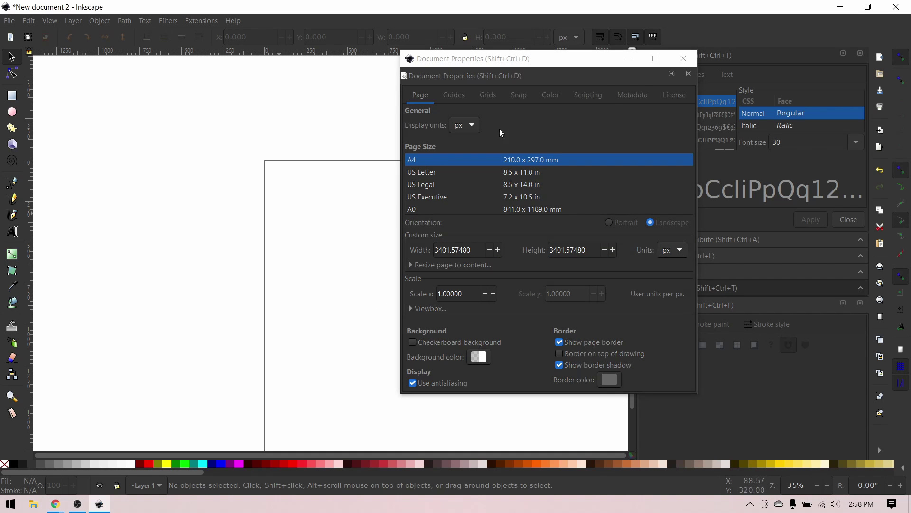
Close Document Properties and scroll the canvas down and right toward the page
{"action": "left_click", "coordinate": [688, 75]}
{"action": "left_click", "coordinate": [688, 75]}
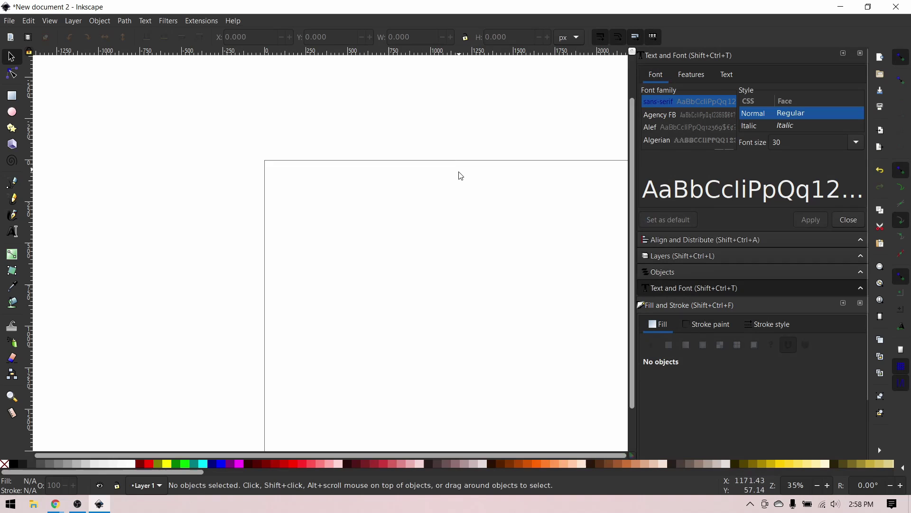
{"action": "scroll", "coordinate": [458, 175], "scroll_direction": "down", "scroll_amount": 1}
{"action": "scroll", "coordinate": [459, 176], "scroll_direction": "down", "scroll_amount": 2, "text": "ctrl"}
{"action": "scroll", "coordinate": [460, 177], "scroll_direction": "right", "scroll_amount": 3}
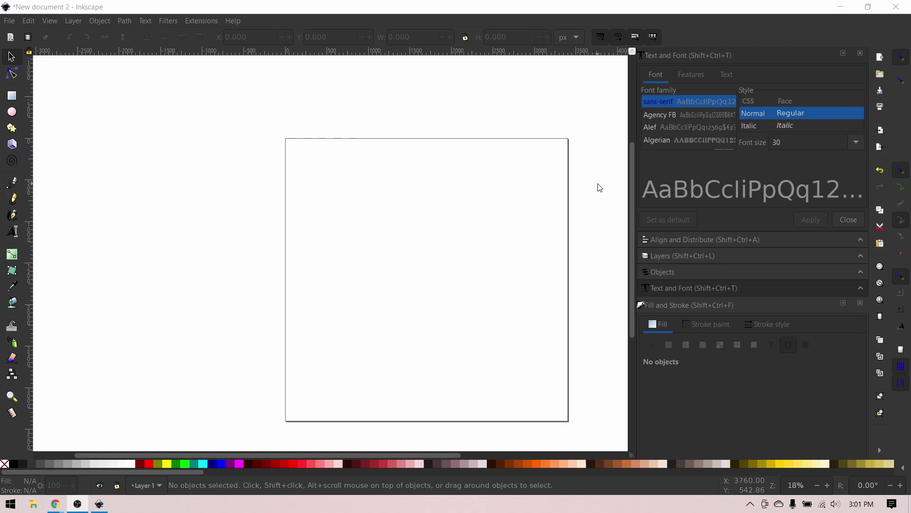
Pan and zoom the canvas to frame the square page and its two circles
{"action": "left_click_drag", "start_coordinate": [482, 153], "coordinate": [410, 118]}
{"action": "left_click_drag", "start_coordinate": [371, 143], "coordinate": [478, 244]}
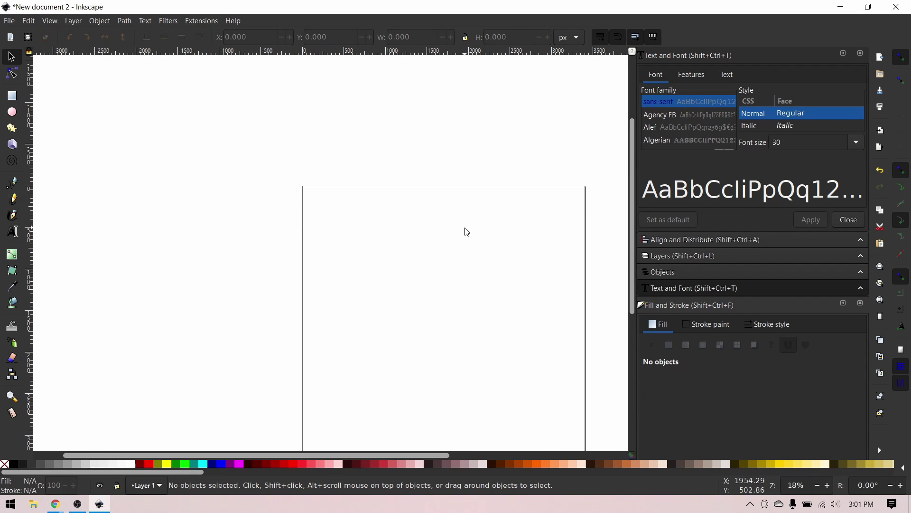
{"action": "scroll", "coordinate": [467, 232], "scroll_direction": "up", "scroll_amount": 2}
{"action": "scroll", "coordinate": [467, 232], "scroll_direction": "down", "scroll_amount": 5}
{"action": "scroll", "coordinate": [467, 232], "scroll_direction": "up", "scroll_amount": 2}
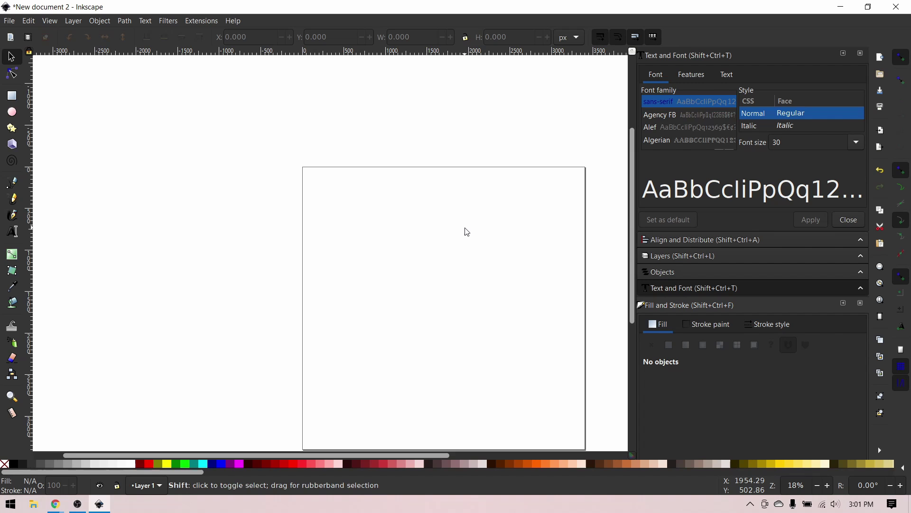
{"action": "scroll", "coordinate": [467, 232], "scroll_direction": "left", "scroll_amount": 4}
{"action": "scroll", "coordinate": [467, 232], "scroll_direction": "right", "scroll_amount": 6}
{"action": "scroll", "coordinate": [467, 231], "scroll_direction": "left", "scroll_amount": 3}
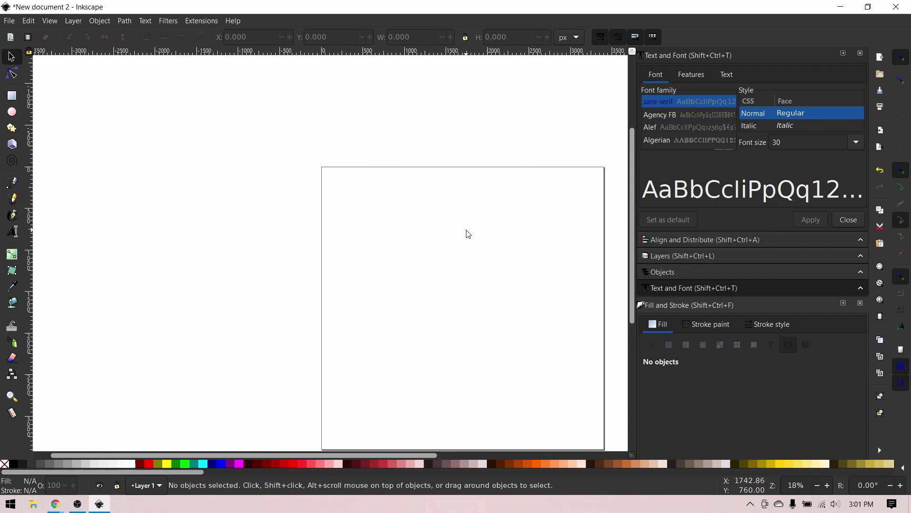
{"action": "scroll", "coordinate": [468, 234], "scroll_direction": "down", "scroll_amount": 3}
{"action": "scroll", "coordinate": [468, 234], "scroll_direction": "up", "scroll_amount": 3}
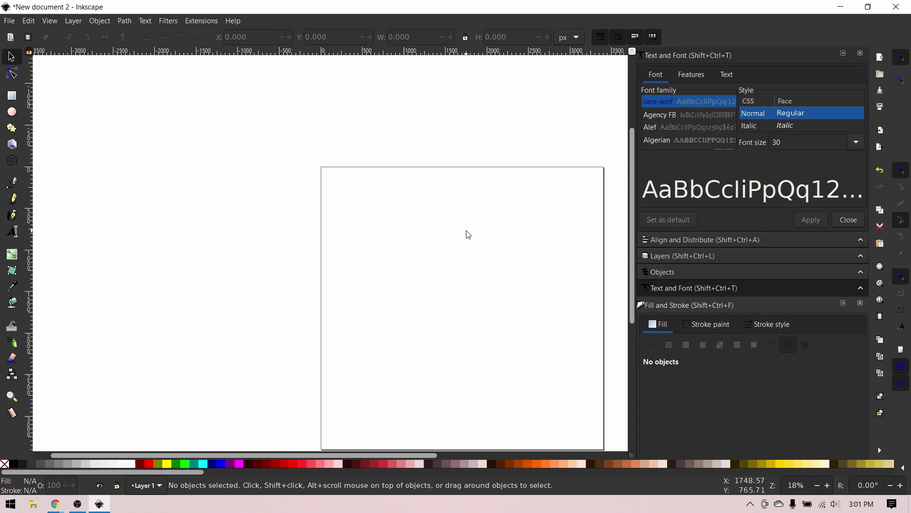
{"action": "scroll", "coordinate": [468, 235], "scroll_direction": "up", "scroll_amount": 2}
{"action": "scroll", "coordinate": [468, 234], "scroll_direction": "down", "scroll_amount": 3}
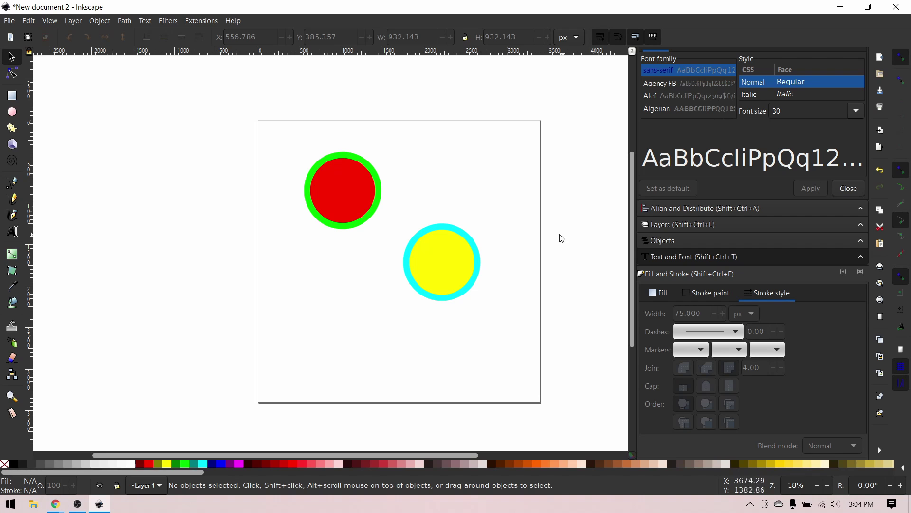
Try selecting the circles singly and together, then nudge the red circle up-left
{"action": "left_click", "coordinate": [354, 196]}
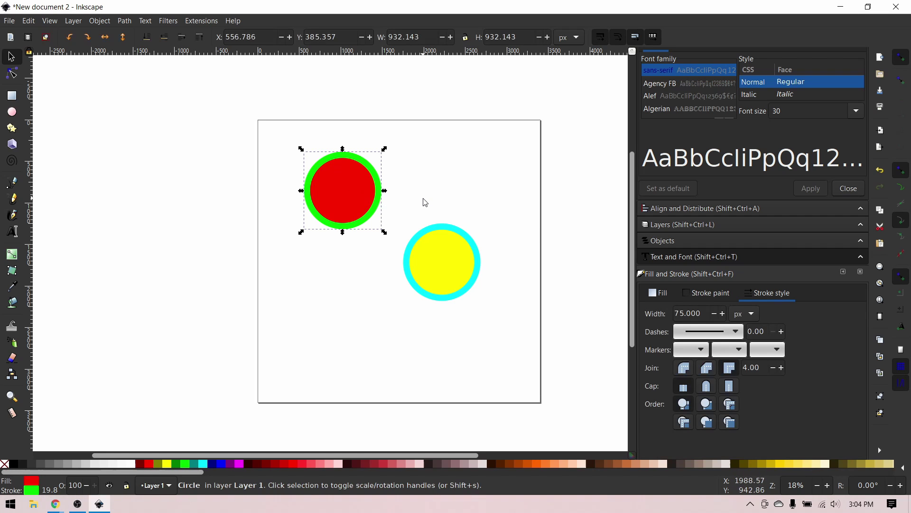
{"action": "left_click", "coordinate": [437, 254], "text": "shift"}
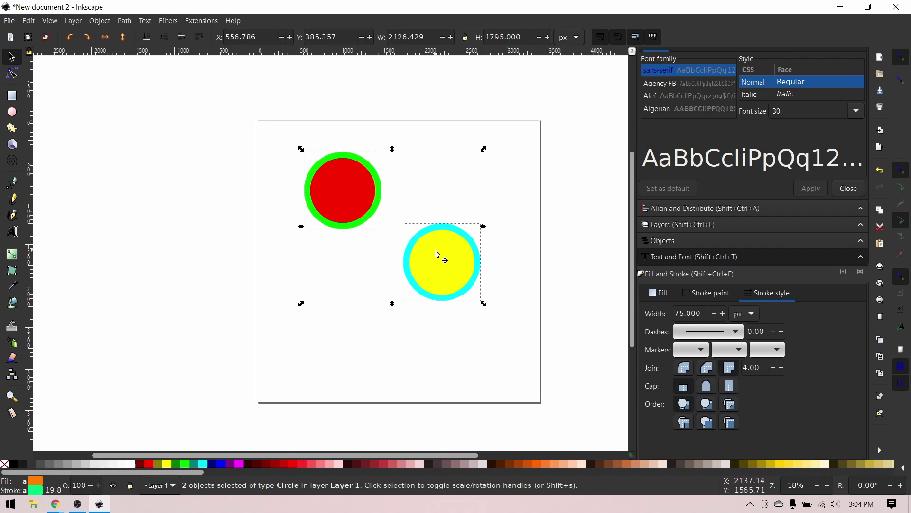
{"action": "left_click", "coordinate": [524, 295]}
{"action": "left_click_drag", "start_coordinate": [539, 317], "coordinate": [254, 138]}
{"action": "left_click", "coordinate": [300, 279]}
{"action": "left_click_drag", "start_coordinate": [342, 197], "coordinate": [363, 170]}
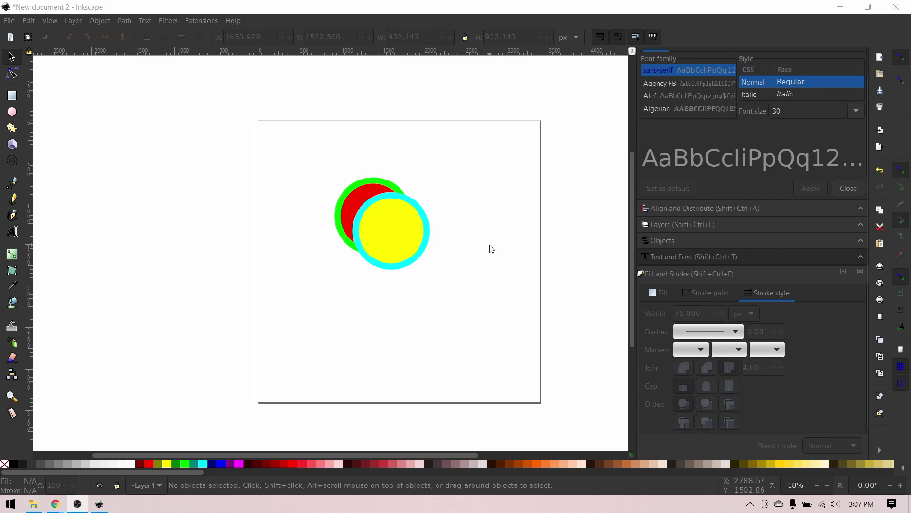
Try moving the yellow circle down-right twice, undoing each move so it overlaps the red one
{"action": "left_click", "coordinate": [397, 229], "text": "alt"}
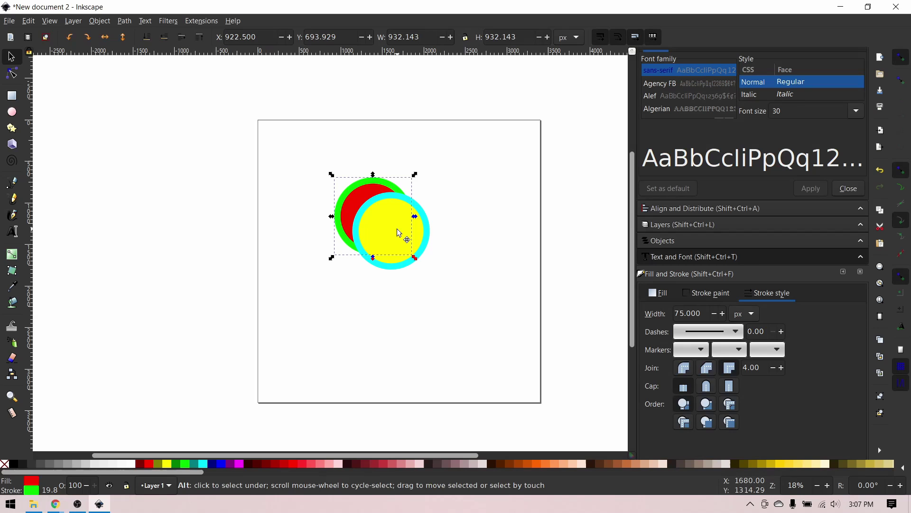
{"action": "left_click", "coordinate": [468, 260]}
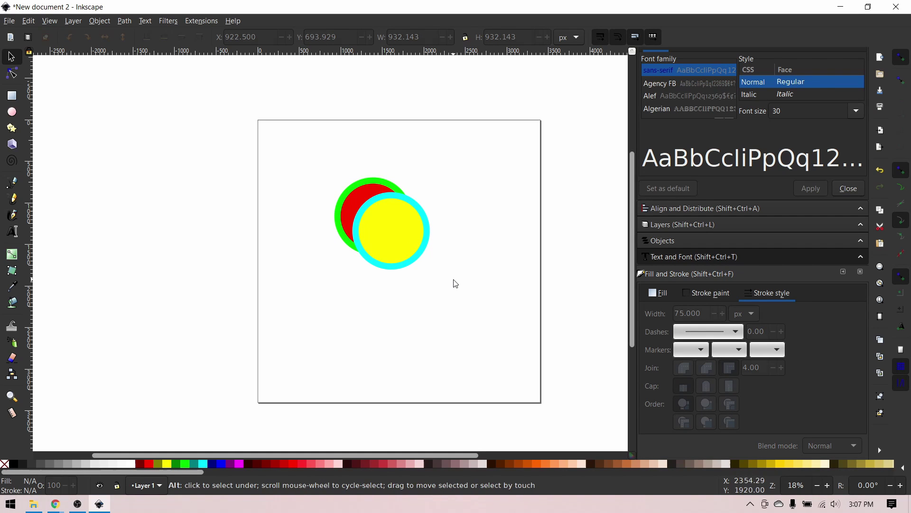
{"action": "left_click_drag", "start_coordinate": [455, 284], "coordinate": [338, 191]}
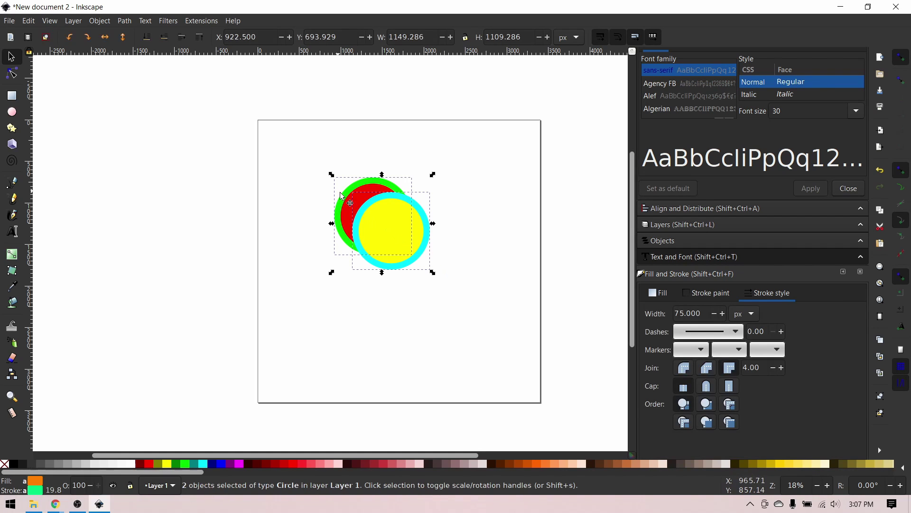
{"action": "left_click", "coordinate": [473, 239]}
{"action": "left_click", "coordinate": [402, 256]}
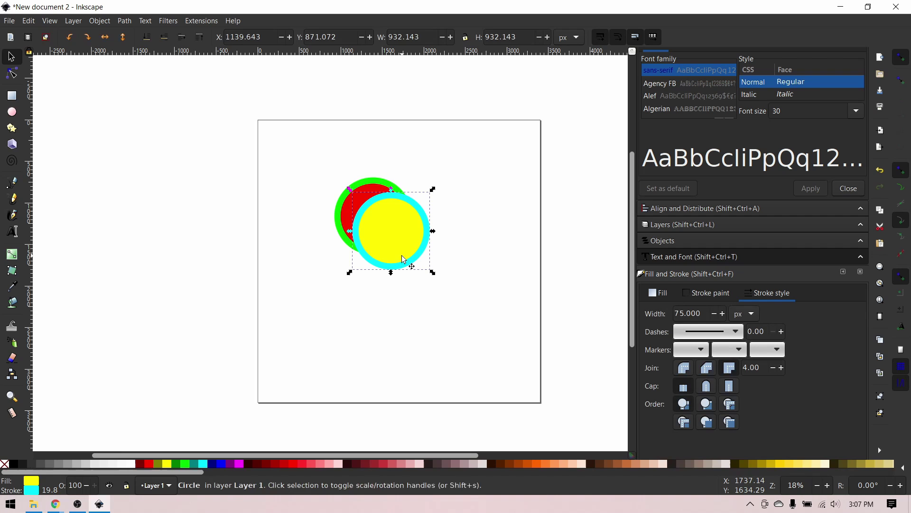
{"action": "left_click_drag", "start_coordinate": [402, 256], "coordinate": [427, 279]}
{"action": "key", "text": "ctrl+z"}
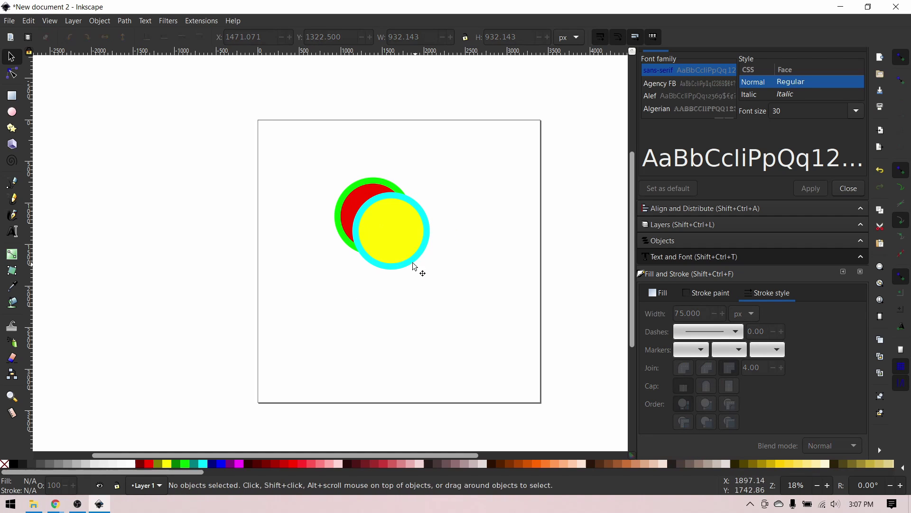
{"action": "left_click", "coordinate": [397, 244]}
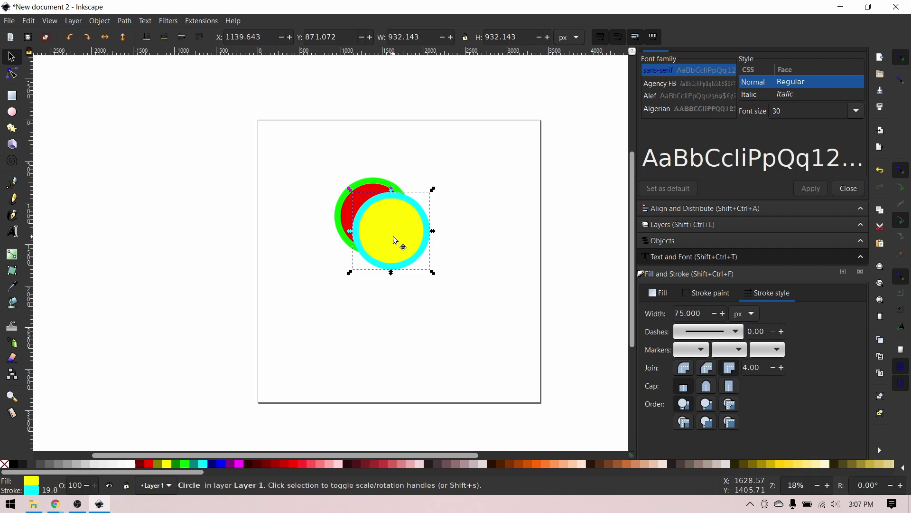
{"action": "left_click_drag", "start_coordinate": [393, 237], "coordinate": [467, 287]}
{"action": "key", "text": "ctrl+z"}
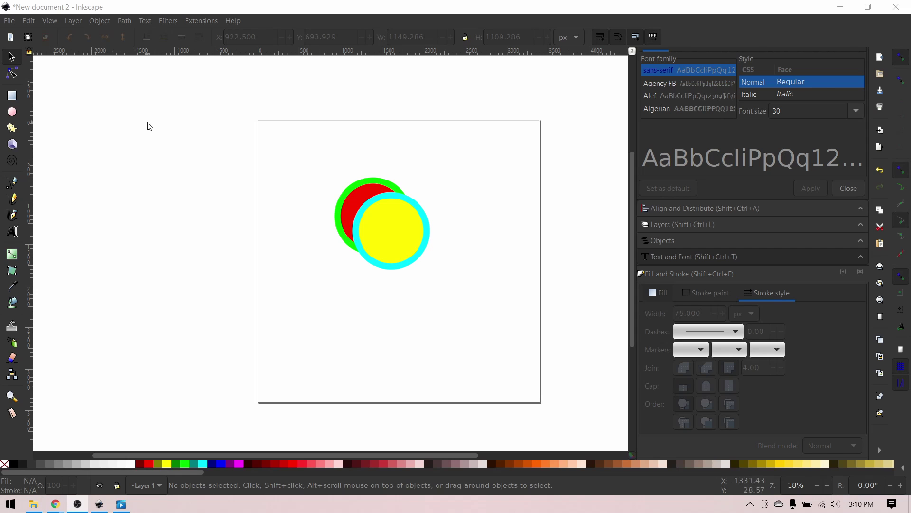
Lower and raise the yellow circle relative to the red circle, then deselect
{"action": "left_click", "coordinate": [378, 209]}
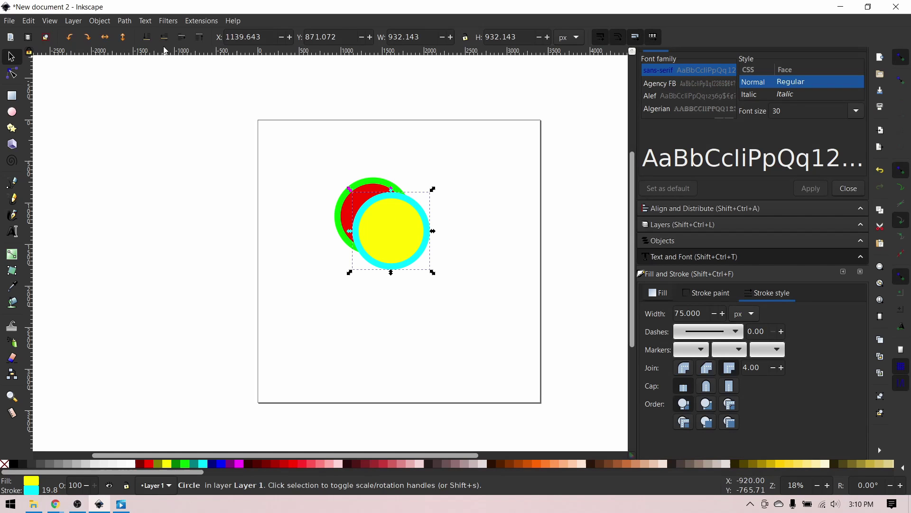
{"action": "left_click", "coordinate": [165, 37]}
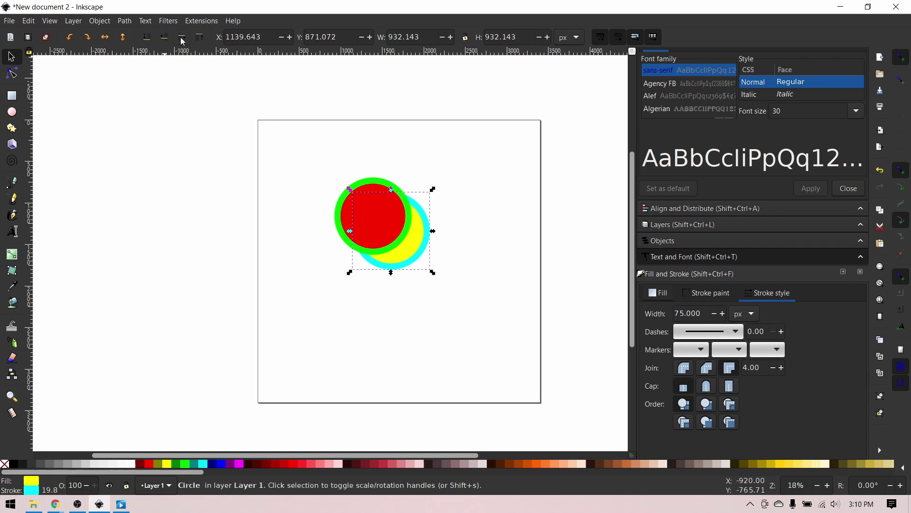
{"action": "left_click", "coordinate": [182, 37]}
{"action": "left_click", "coordinate": [164, 38]}
{"action": "left_click", "coordinate": [182, 37]}
{"action": "left_click", "coordinate": [252, 141]}
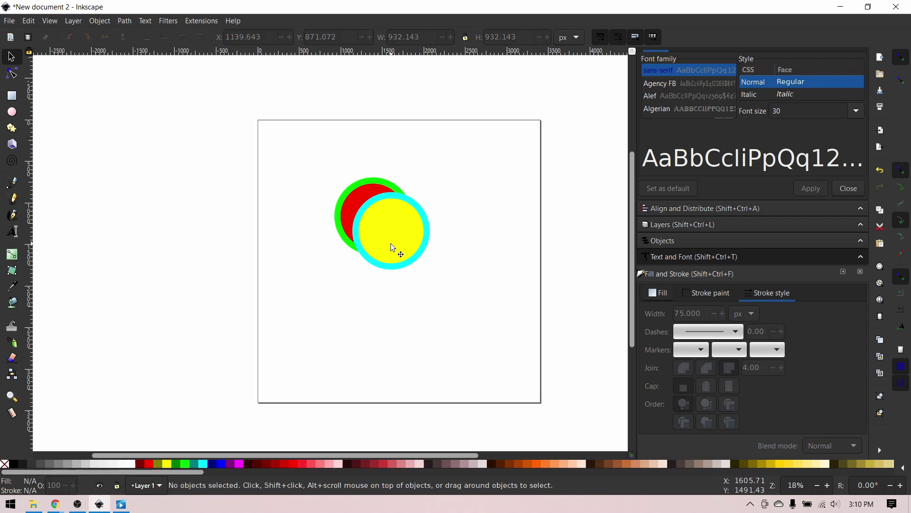
Stamp yellow circle copies left, right and below the red circle, and select all three
{"action": "left_click", "coordinate": [391, 247]}
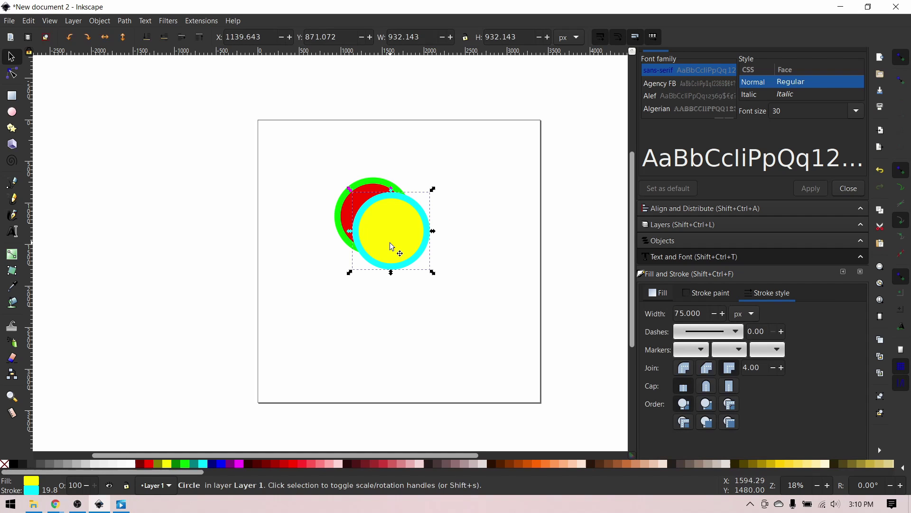
{"action": "mouse_move", "coordinate": [392, 246]}
{"action": "left_mouse_down"}
{"action": "mouse_move", "coordinate": [498, 254]}
{"action": "mouse_move", "coordinate": [406, 340]}
{"action": "mouse_move", "coordinate": [298, 287]}
{"action": "left_mouse_up"}
{"action": "key", "text": "space"}
{"action": "key", "text": "space"}
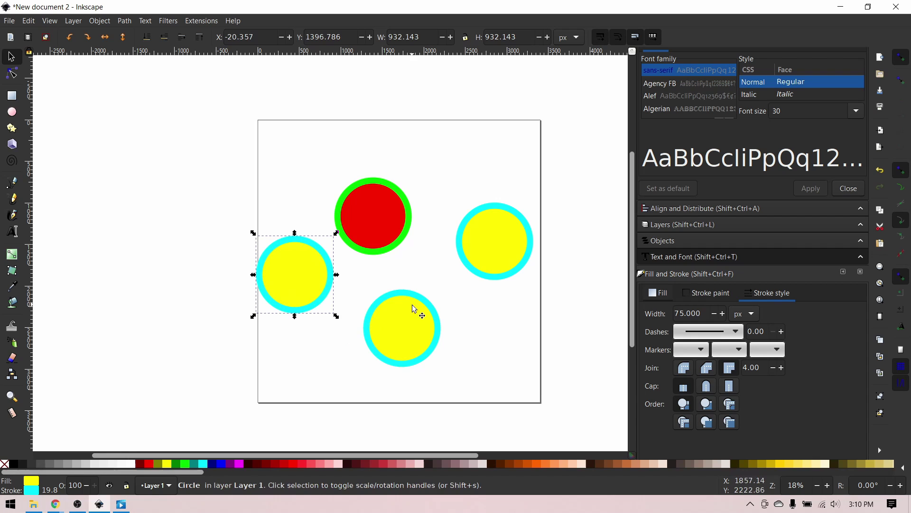
{"action": "left_click", "coordinate": [415, 310], "text": "shift"}
{"action": "left_click", "coordinate": [480, 256], "text": "shift"}
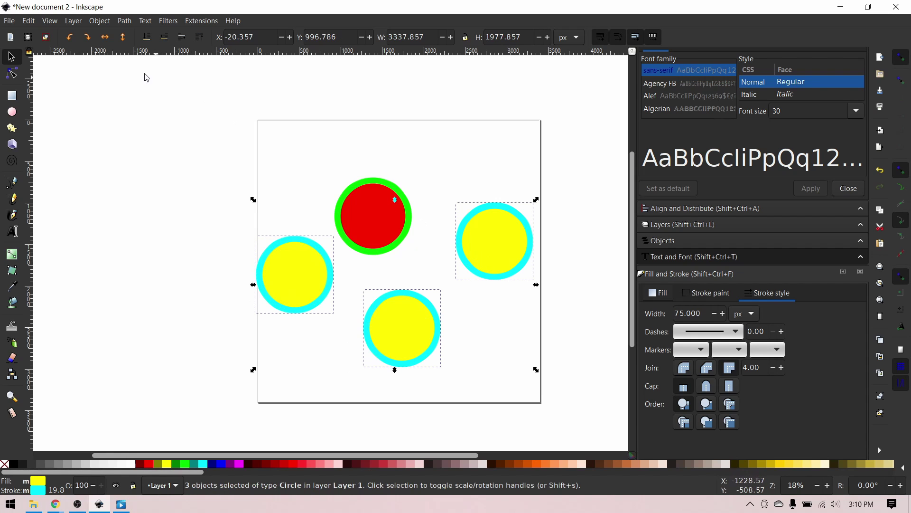
Group the three yellow circles, nudge the group, then ungroup and deselect them
{"action": "left_click", "coordinate": [100, 21]}
{"action": "left_click", "coordinate": [131, 115]}
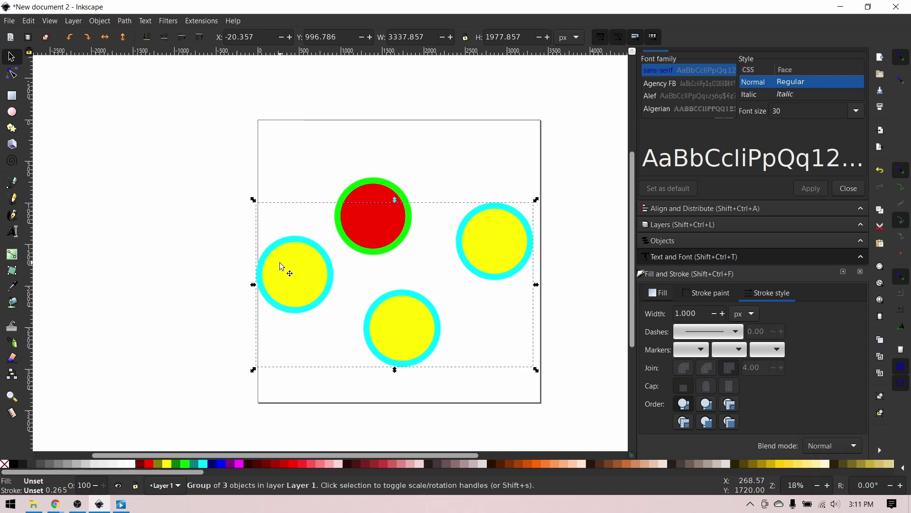
{"action": "left_click_drag", "start_coordinate": [283, 266], "coordinate": [238, 195]}
{"action": "left_click", "coordinate": [100, 21]}
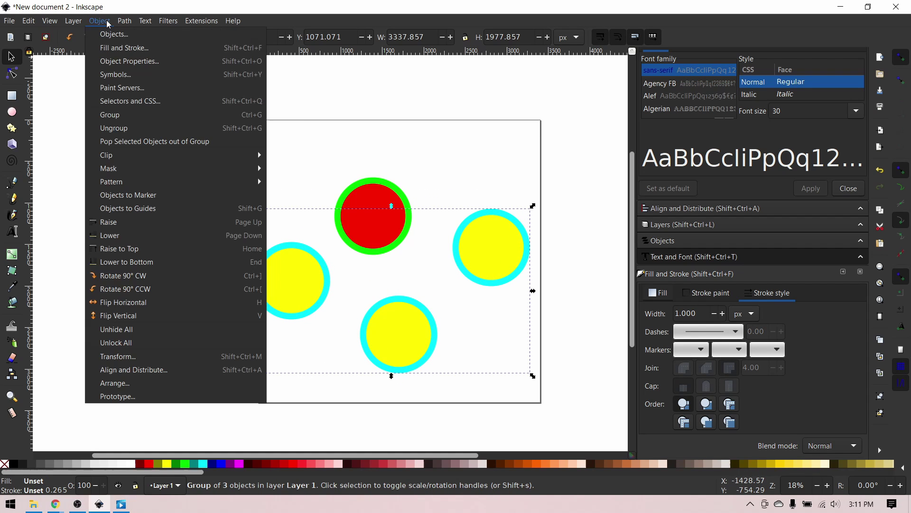
{"action": "left_click", "coordinate": [131, 127]}
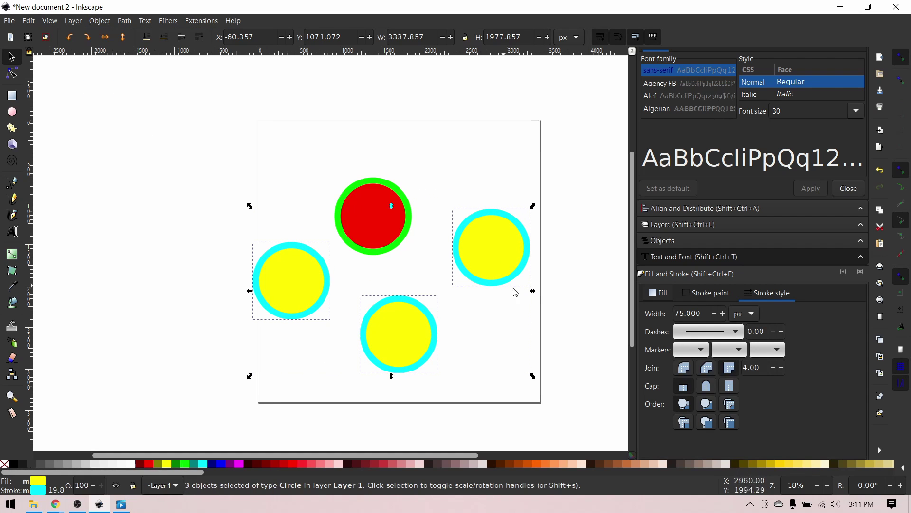
{"action": "left_click", "coordinate": [574, 296]}
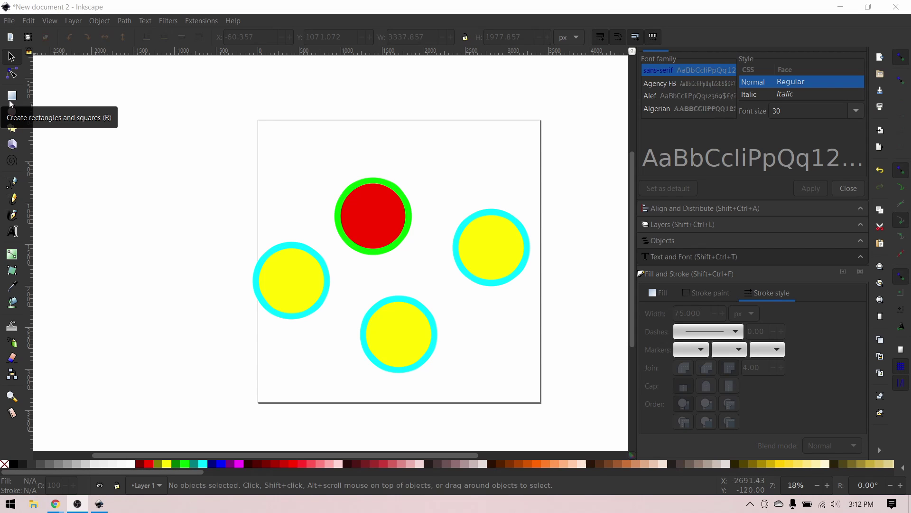
Delete the left, bottom and right yellow circles one after another
{"action": "left_click", "coordinate": [272, 289]}
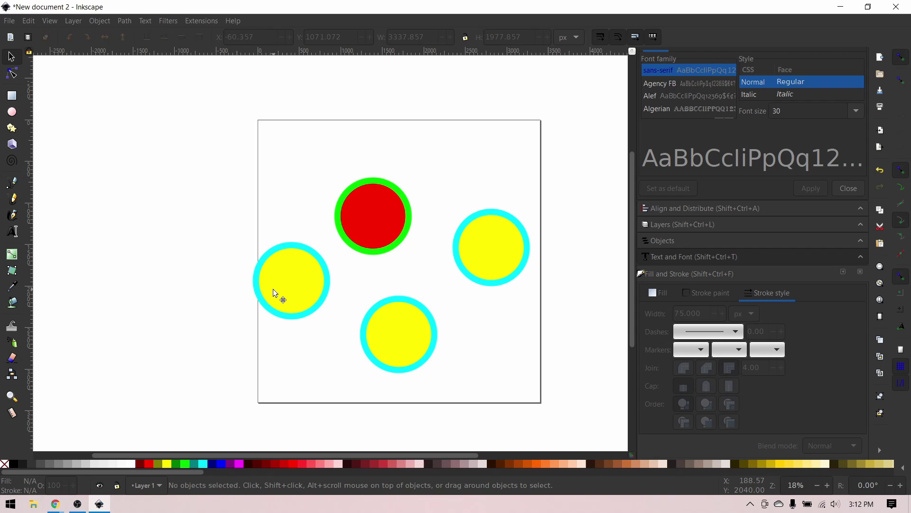
{"action": "key", "text": "Delete"}
{"action": "left_click", "coordinate": [394, 317]}
{"action": "key", "text": "Delete"}
{"action": "left_click", "coordinate": [465, 251]}
{"action": "key", "text": "Delete"}
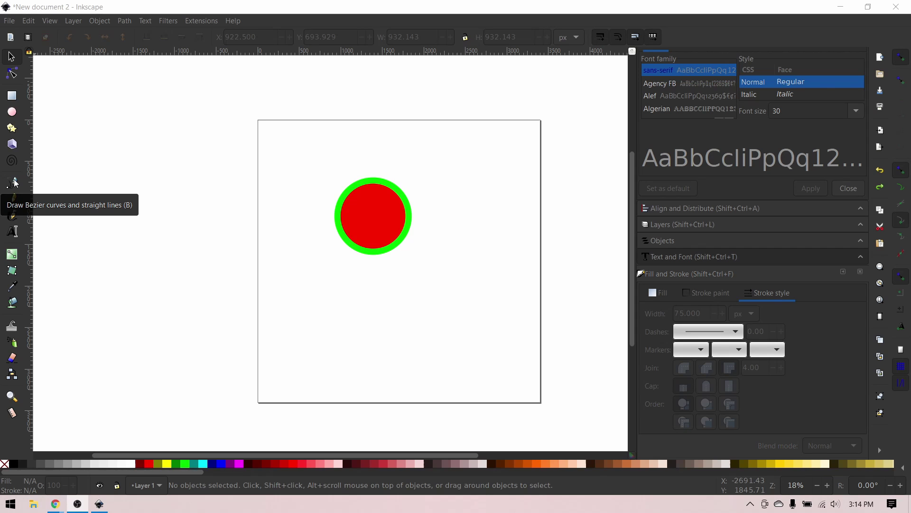
Draw a closed four-corner straight-edged path below the red circle with the Pen tool
{"action": "left_click", "coordinate": [13, 183]}
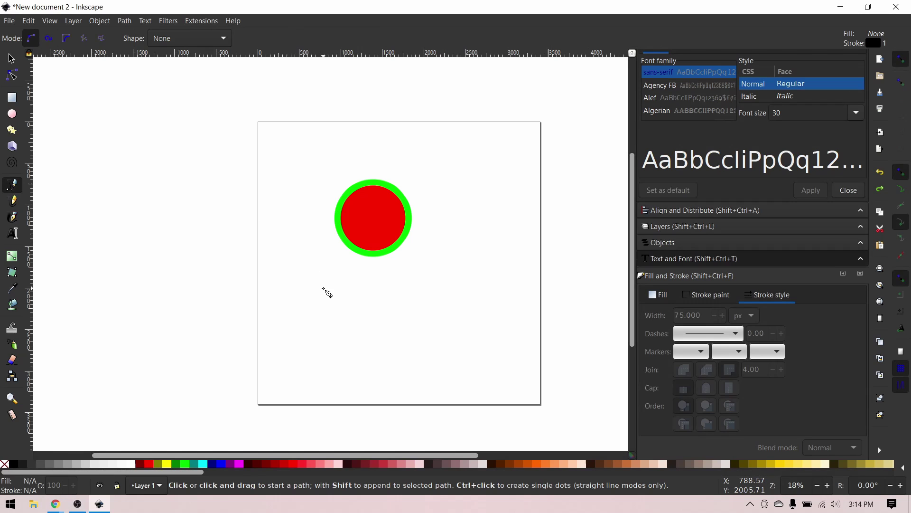
{"action": "left_click", "coordinate": [323, 289]}
{"action": "left_click", "coordinate": [389, 285]}
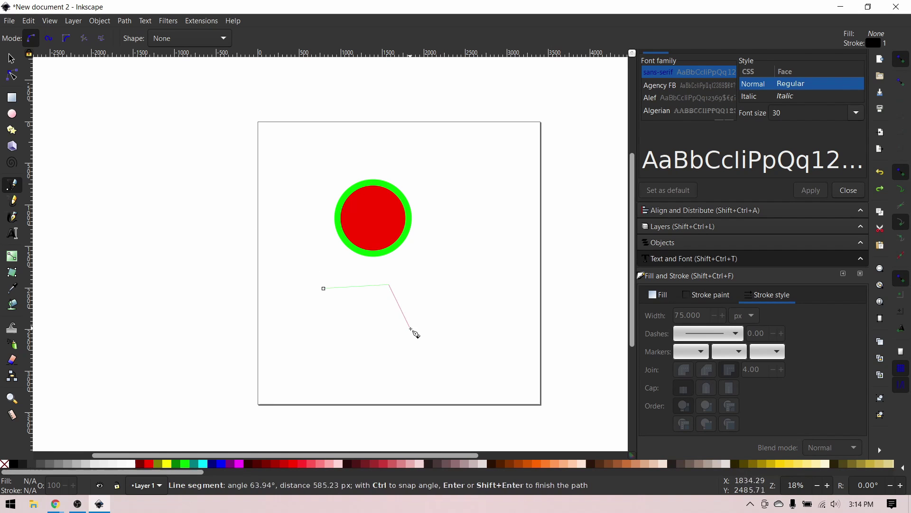
{"action": "left_click", "coordinate": [411, 328]}
{"action": "left_click", "coordinate": [349, 341]}
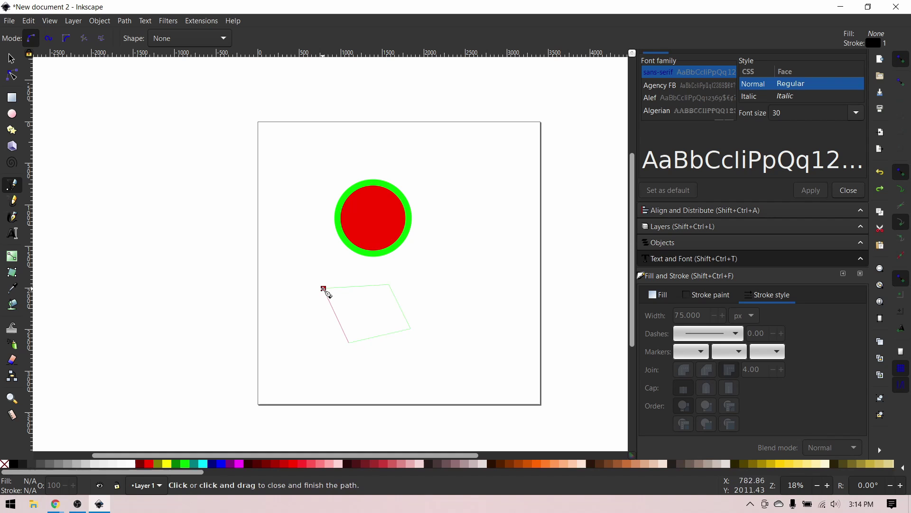
{"action": "left_click", "coordinate": [324, 288]}
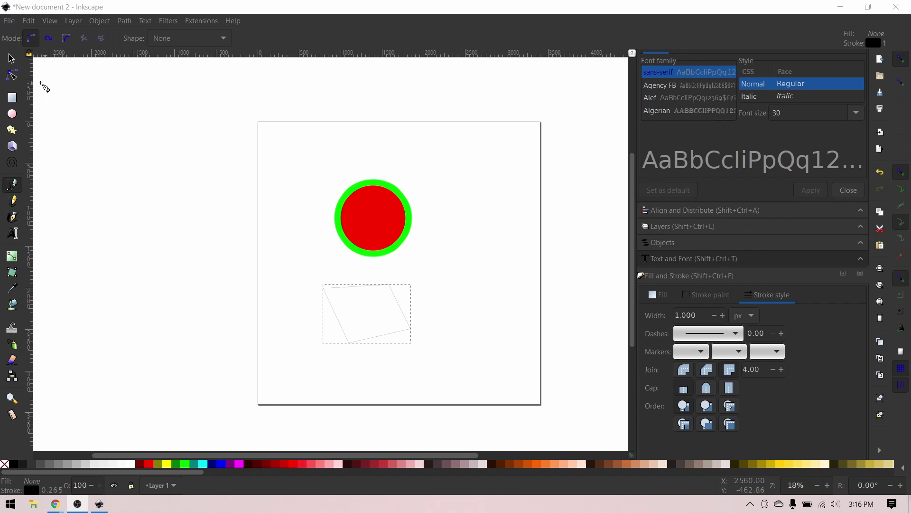
Shift the top-left and bottom corners, and add a left-edge node pulled outward
{"action": "left_click", "coordinate": [13, 75]}
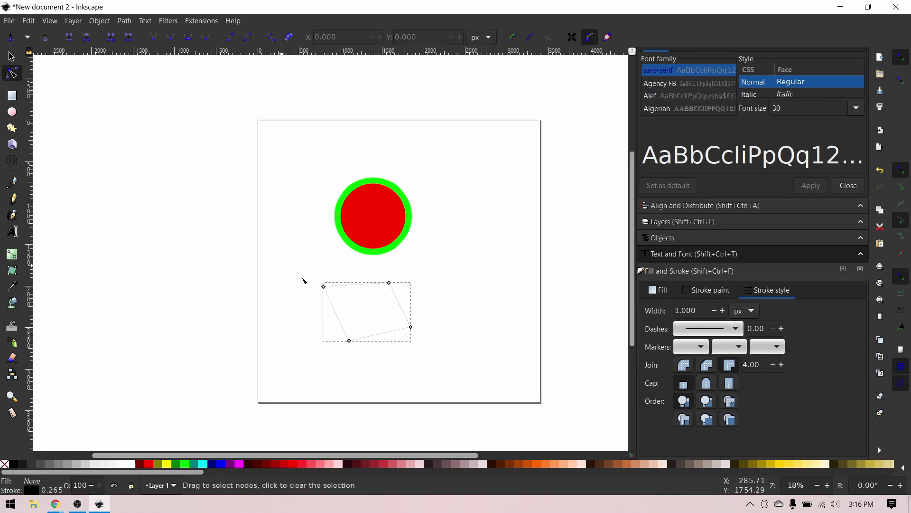
{"action": "mouse_move", "coordinate": [324, 287]}
{"action": "left_mouse_down"}
{"action": "mouse_move", "coordinate": [309, 288]}
{"action": "mouse_move", "coordinate": [322, 279]}
{"action": "left_mouse_up"}
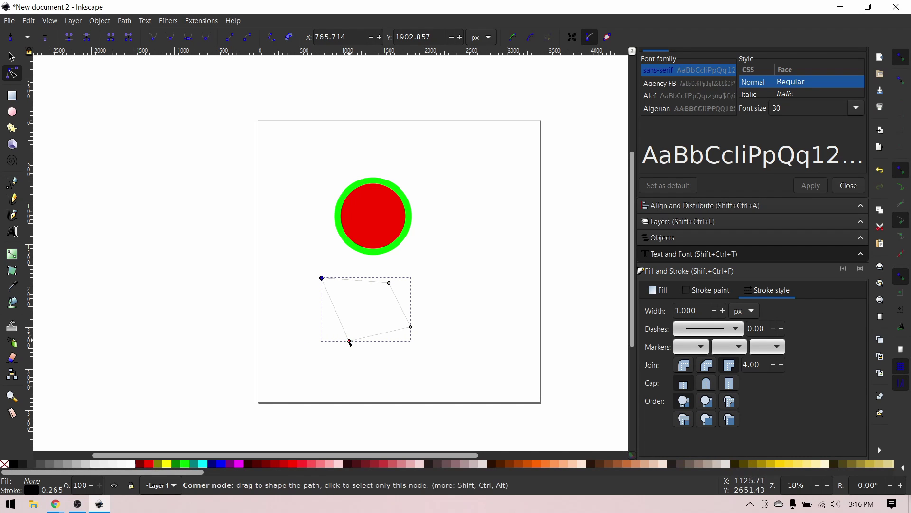
{"action": "left_click_drag", "start_coordinate": [350, 342], "coordinate": [330, 336]}
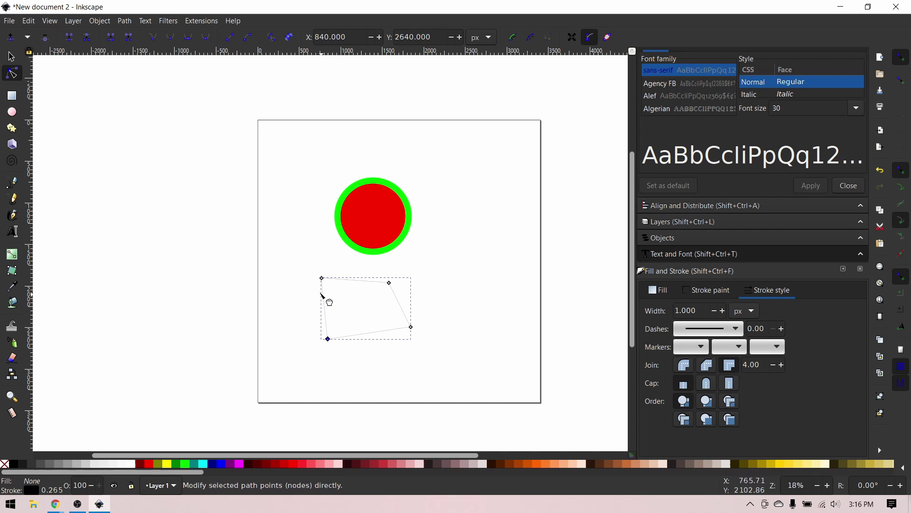
{"action": "double_click", "coordinate": [325, 308]}
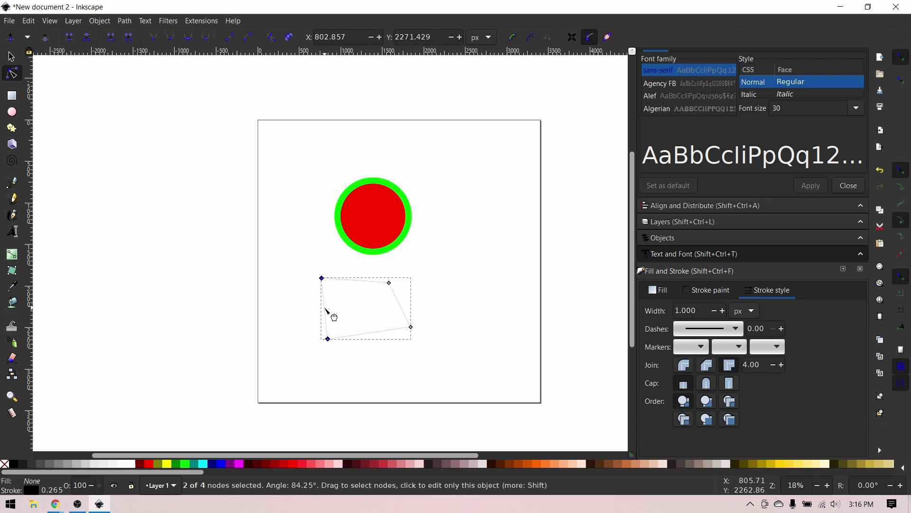
{"action": "left_click_drag", "start_coordinate": [325, 309], "coordinate": [299, 304]}
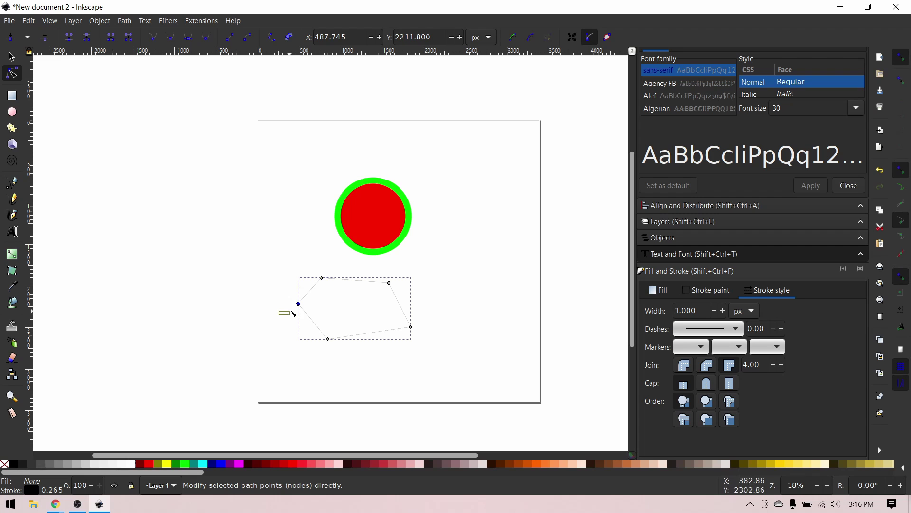
Insert an upper-left node, delete the bottom-left node, and bend the right side outward
{"action": "left_click_drag", "start_coordinate": [329, 267], "coordinate": [328, 269]}
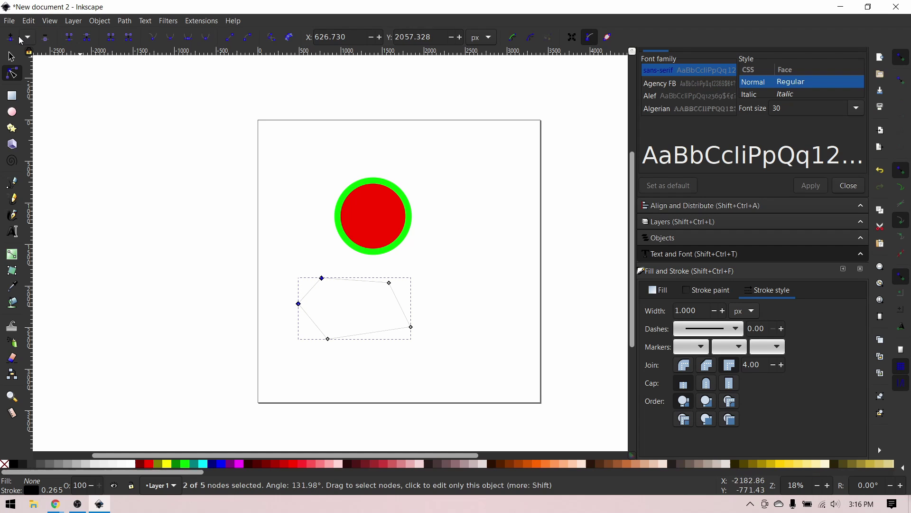
{"action": "left_click", "coordinate": [10, 38]}
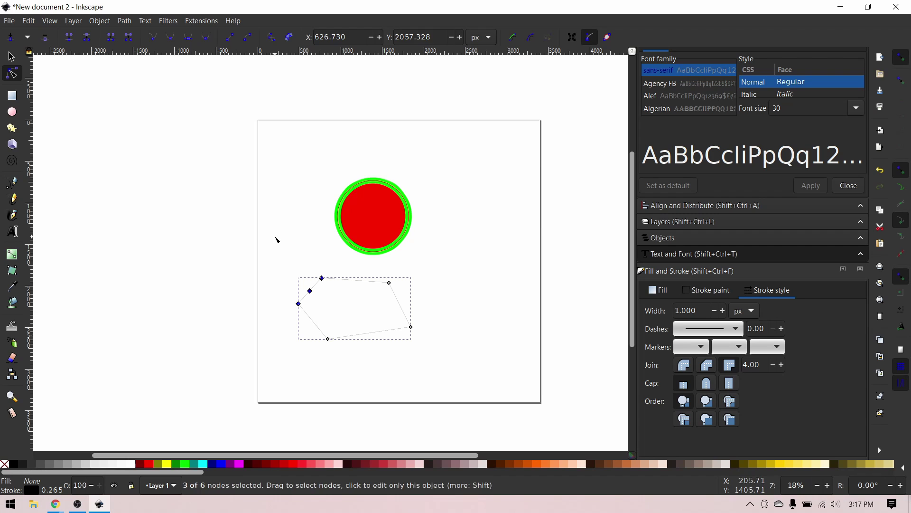
{"action": "left_click", "coordinate": [320, 308]}
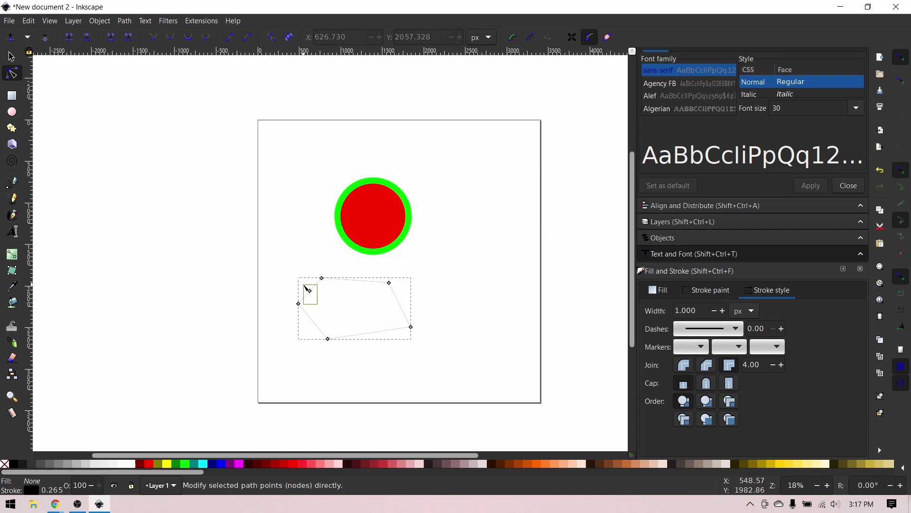
{"action": "left_click_drag", "start_coordinate": [346, 363], "coordinate": [356, 365]}
{"action": "key", "text": "Delete"}
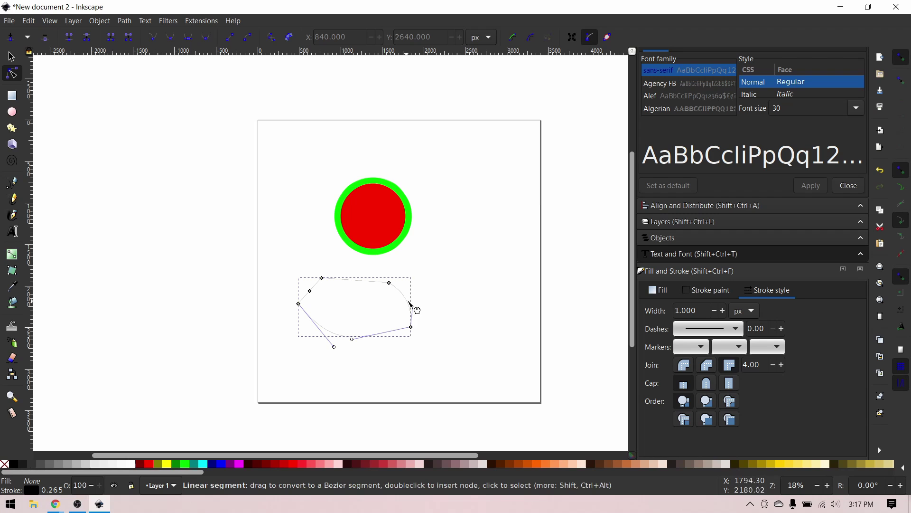
{"action": "left_click_drag", "start_coordinate": [409, 303], "coordinate": [433, 305]}
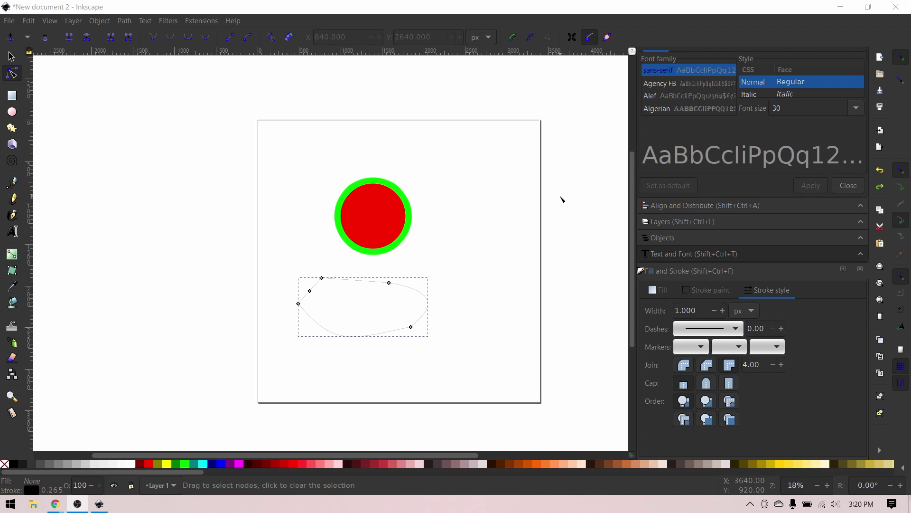
Resize the blob with the Selector tool's scale handles, narrowing it and enlarging it downward
{"action": "left_click", "coordinate": [11, 56]}
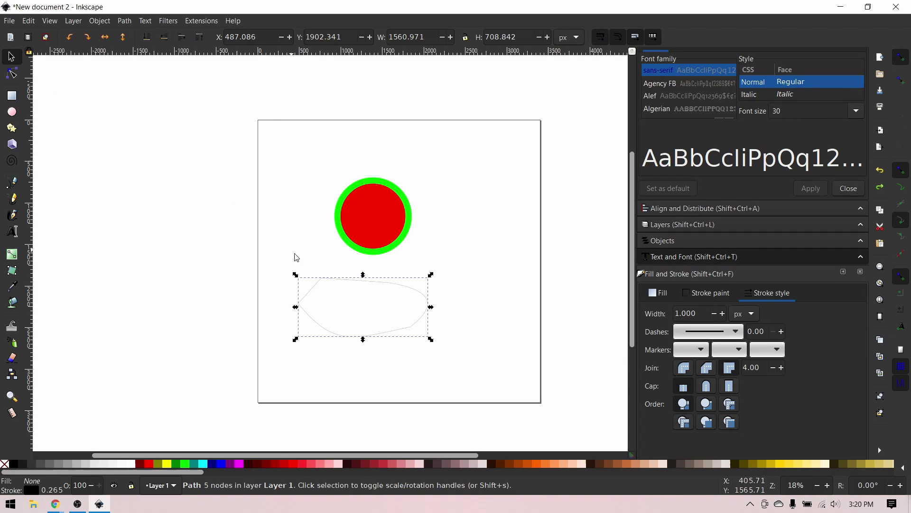
{"action": "left_click_drag", "start_coordinate": [298, 308], "coordinate": [319, 310]}
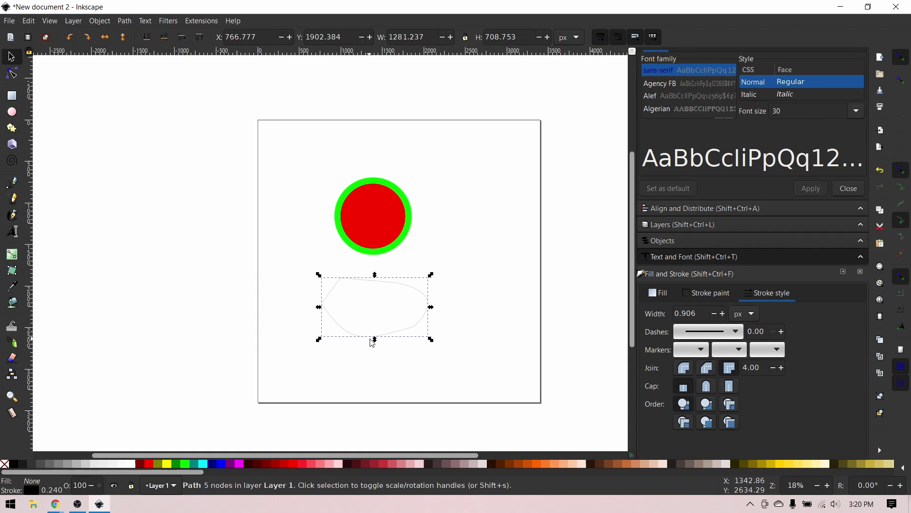
{"action": "mouse_move", "coordinate": [370, 340]}
{"action": "left_mouse_down"}
{"action": "mouse_move", "coordinate": [372, 316]}
{"action": "mouse_move", "coordinate": [375, 347]}
{"action": "left_mouse_up"}
{"action": "mouse_move", "coordinate": [431, 347]}
{"action": "left_mouse_down"}
{"action": "mouse_move", "coordinate": [458, 393]}
{"action": "mouse_move", "coordinate": [454, 332]}
{"action": "mouse_move", "coordinate": [437, 359]}
{"action": "left_mouse_up"}
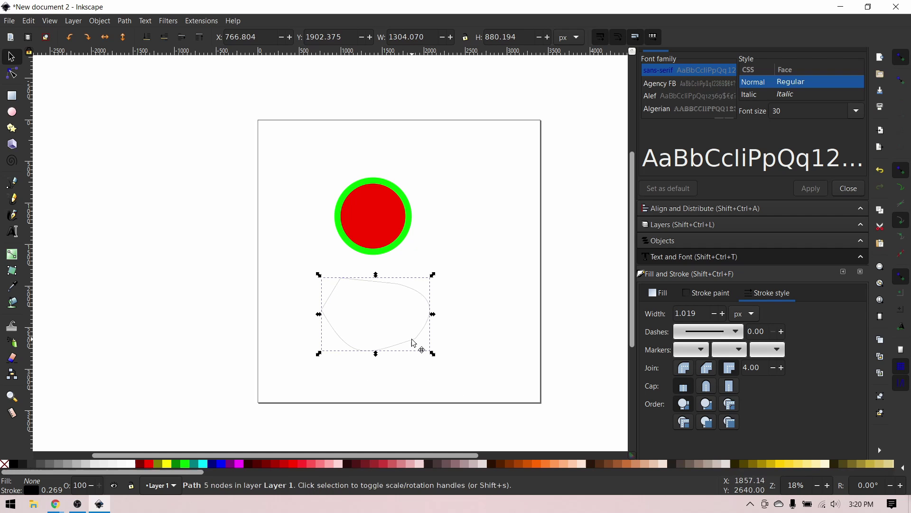
Rotate the blob about 8 degrees, undo a stray resize, and deselect it
{"action": "left_click", "coordinate": [414, 342]}
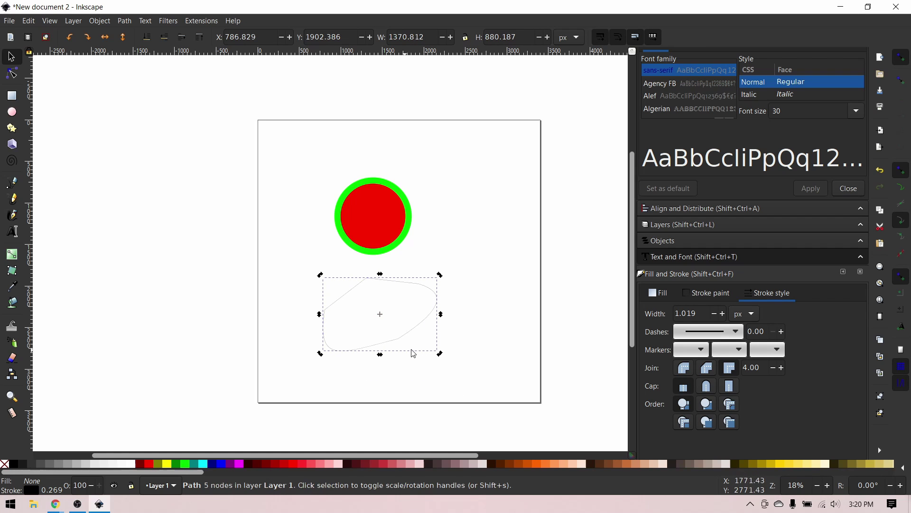
{"action": "mouse_move", "coordinate": [434, 356]}
{"action": "left_mouse_down"}
{"action": "mouse_move", "coordinate": [448, 346]}
{"action": "mouse_move", "coordinate": [428, 356]}
{"action": "left_mouse_up"}
{"action": "left_click", "coordinate": [417, 363]}
{"action": "left_click", "coordinate": [396, 351]}
{"action": "left_click", "coordinate": [388, 341]}
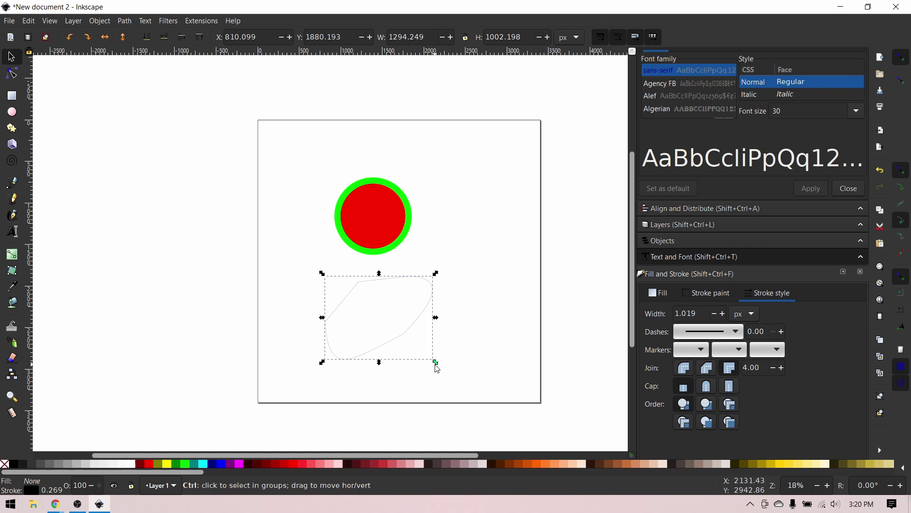
{"action": "left_click_drag", "start_coordinate": [433, 364], "coordinate": [413, 354]}
{"action": "key", "text": "ctrl+z"}
{"action": "left_click", "coordinate": [518, 259]}
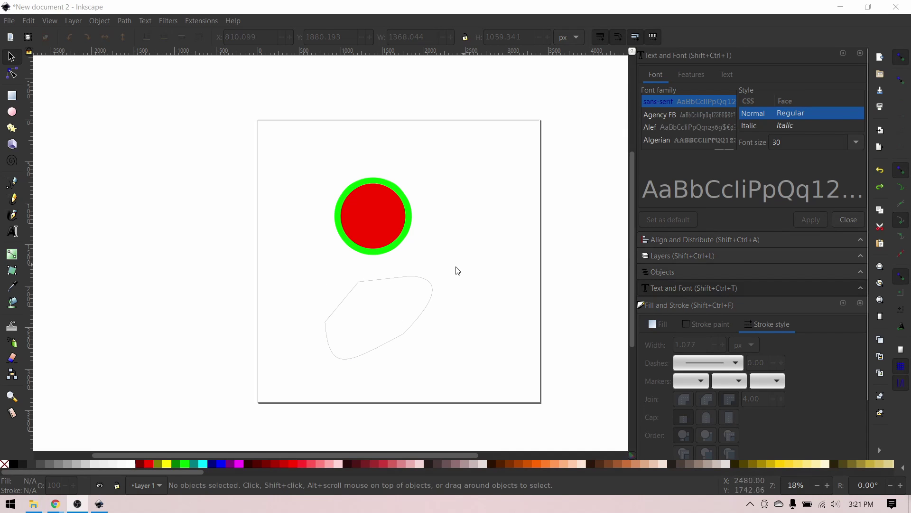
Fill the hand-drawn blob with solid red
{"action": "left_click", "coordinate": [433, 293]}
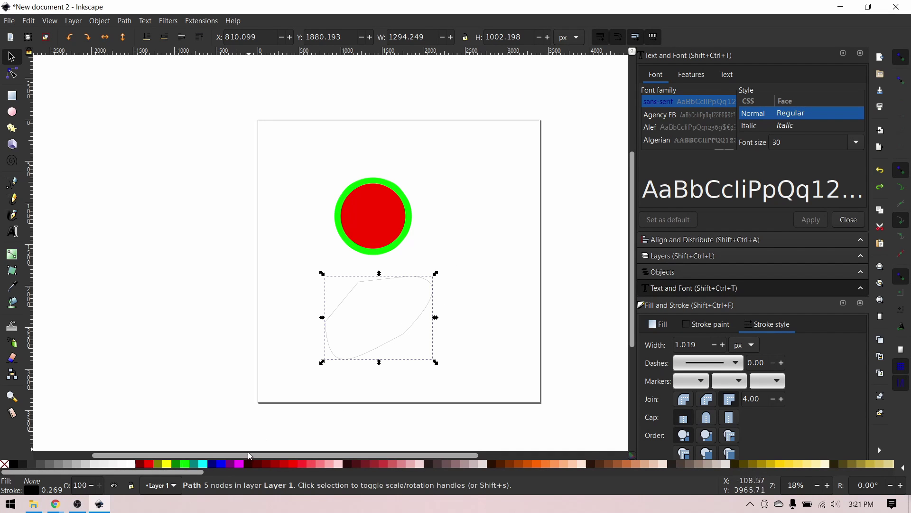
{"action": "left_click", "coordinate": [149, 463]}
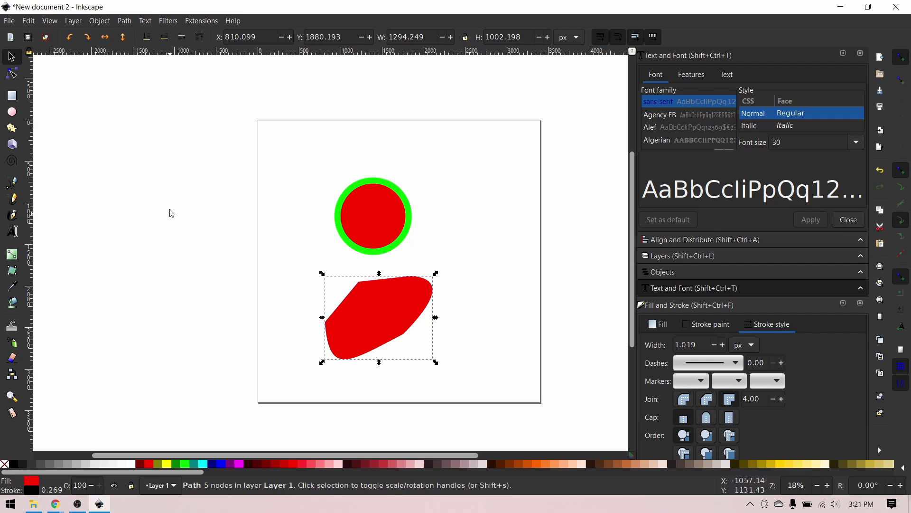
{"action": "left_click", "coordinate": [104, 22]}
{"action": "left_click", "coordinate": [104, 22]}
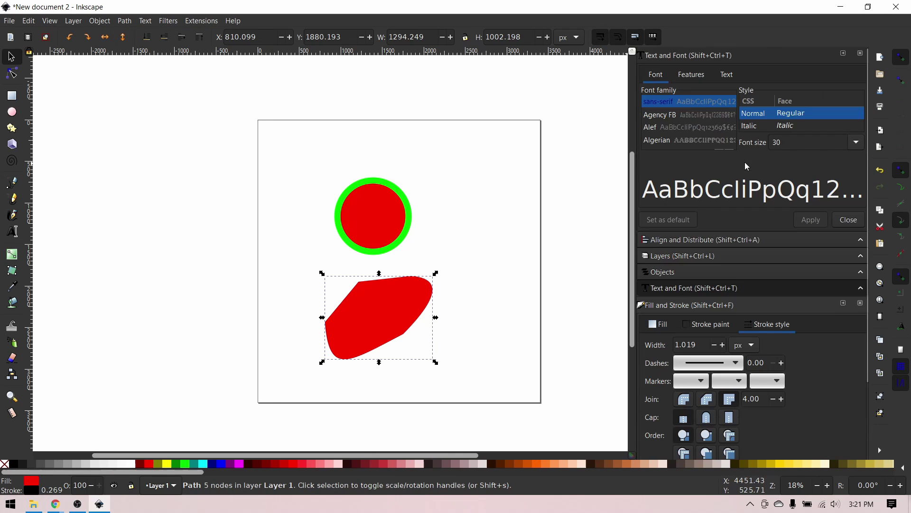
Close the Text and Font, Objects, Layers, and Align and Distribute panels
{"action": "left_click", "coordinate": [860, 54]}
{"action": "left_click", "coordinate": [860, 53]}
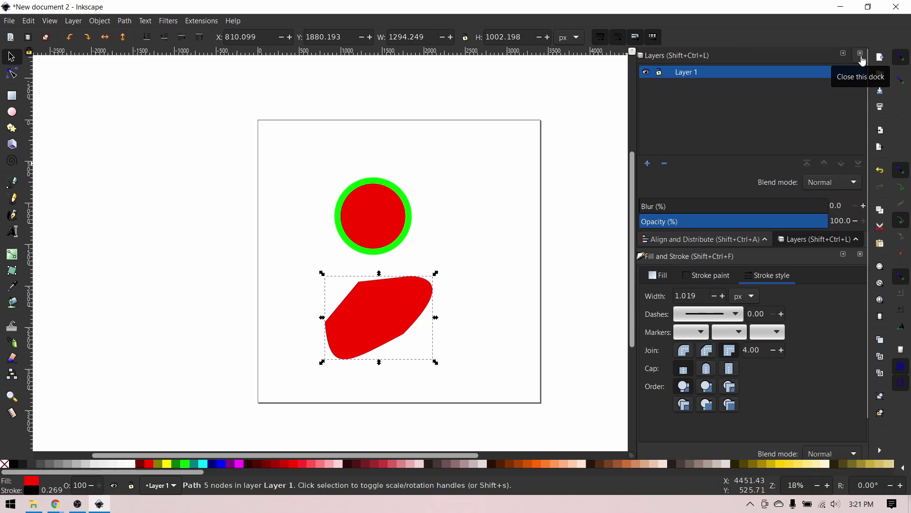
{"action": "left_click", "coordinate": [861, 54]}
{"action": "left_click", "coordinate": [861, 54]}
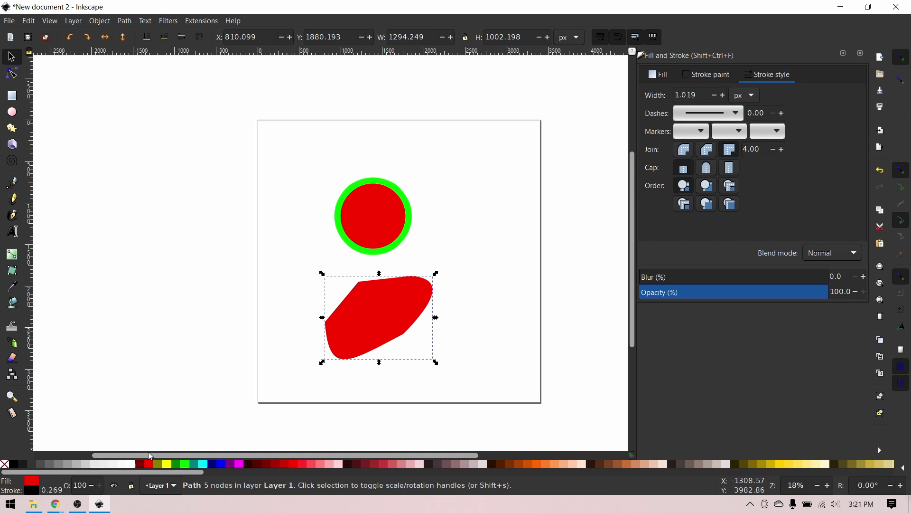
Give the red blob a yellow 30 px stroke, then review the Stroke paint and Fill tabs
{"action": "left_click", "coordinate": [169, 465], "text": "shift"}
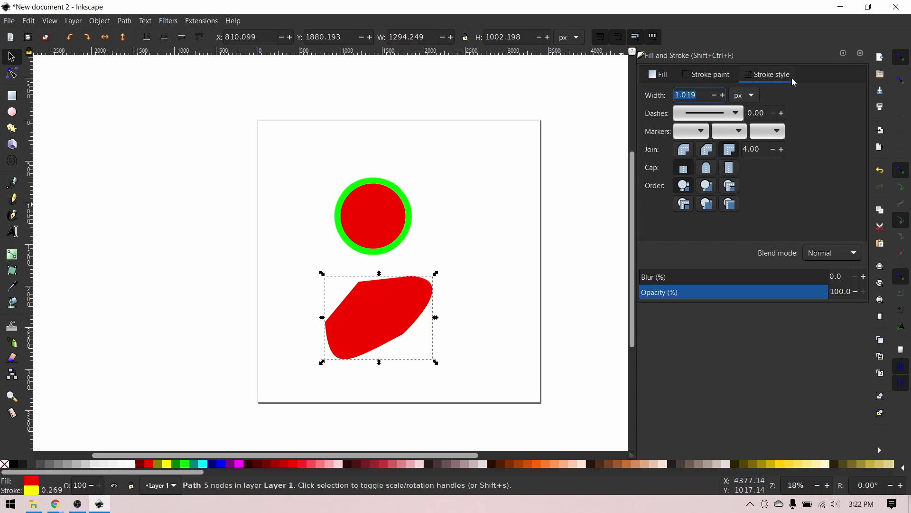
{"action": "type", "text": "30"}
{"action": "key", "text": "Return"}
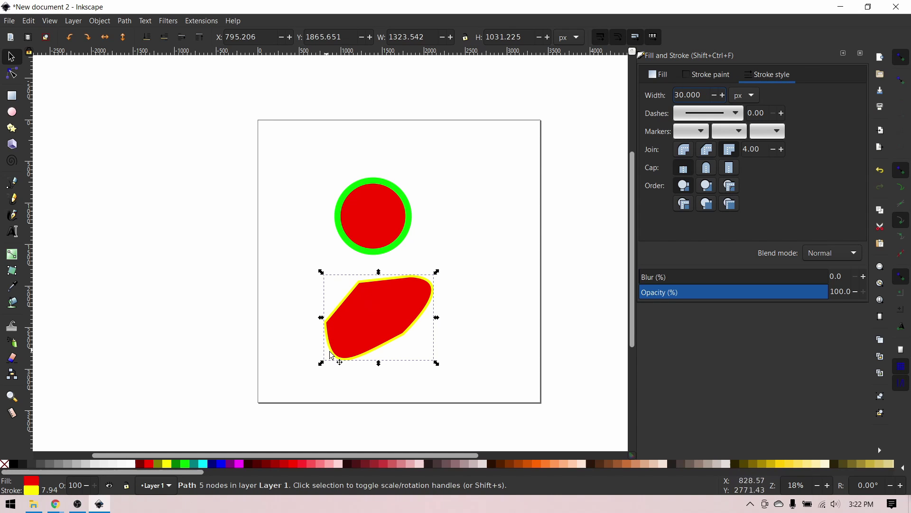
{"action": "left_click", "coordinate": [701, 75]}
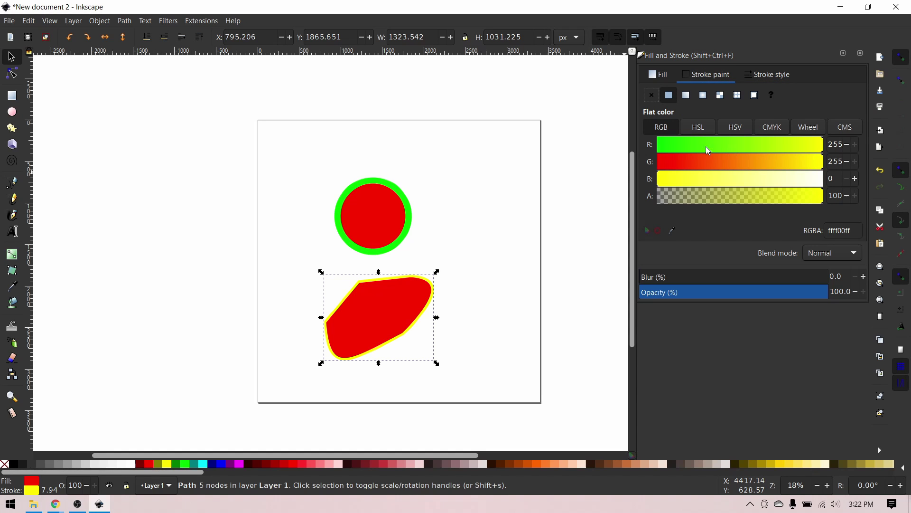
{"action": "left_click", "coordinate": [665, 78]}
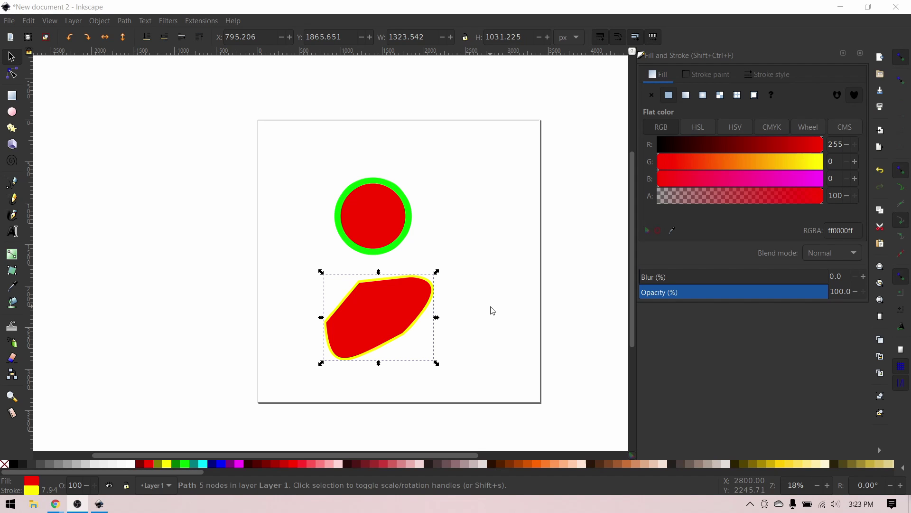
Draw a three-point bent line above the circle with the Bezier tool
{"action": "left_click", "coordinate": [12, 185]}
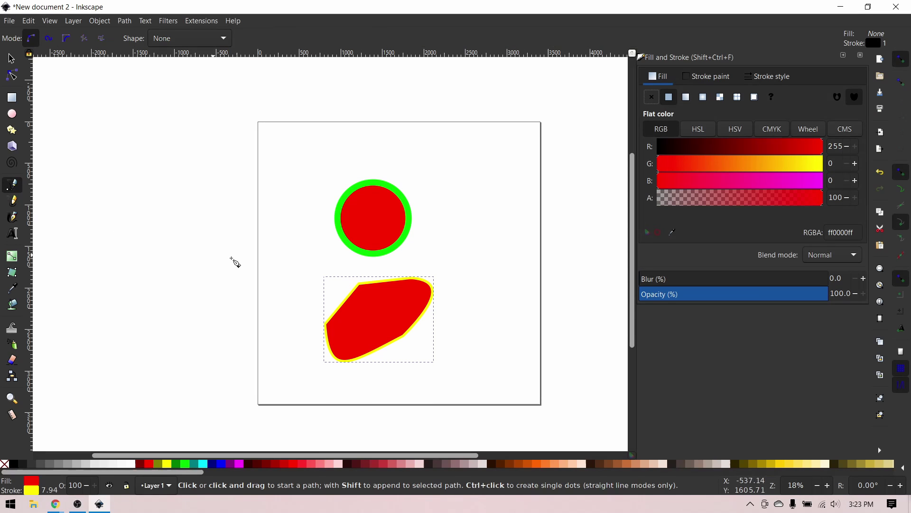
{"action": "left_click", "coordinate": [285, 150]}
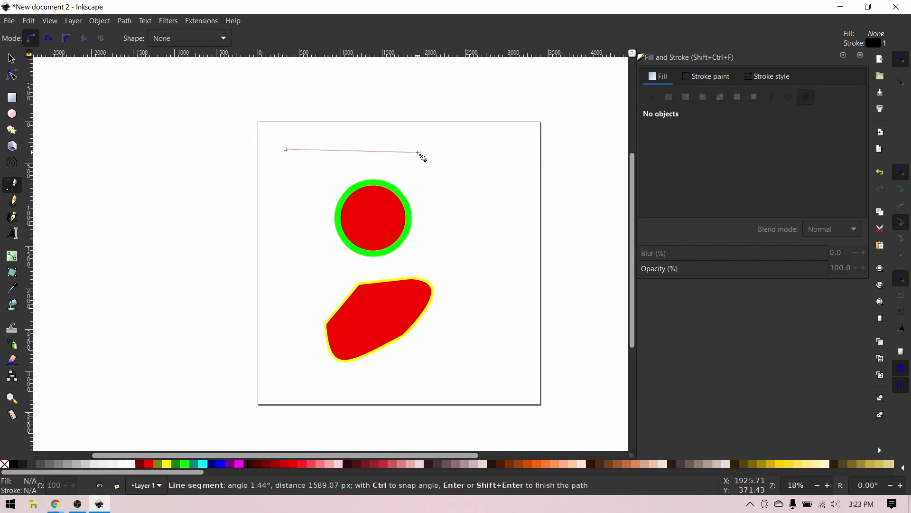
{"action": "left_click", "coordinate": [417, 153]}
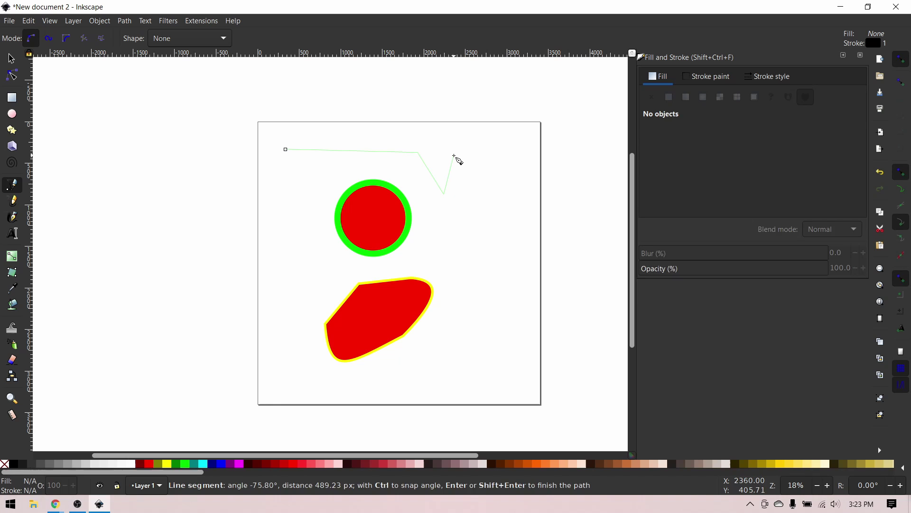
{"action": "double_click", "coordinate": [455, 156]}
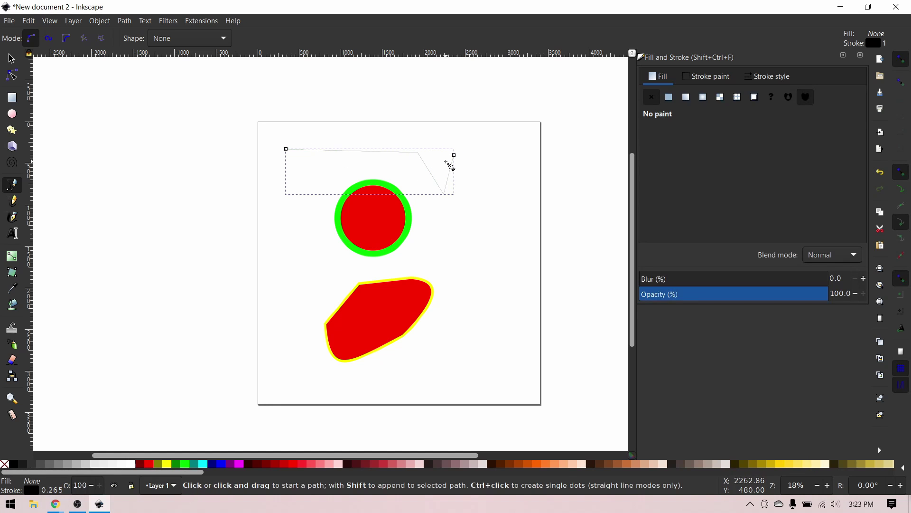
Convert the bent line's stroke into a filled path with Path > Stroke to Path
{"action": "left_click", "coordinate": [8, 63]}
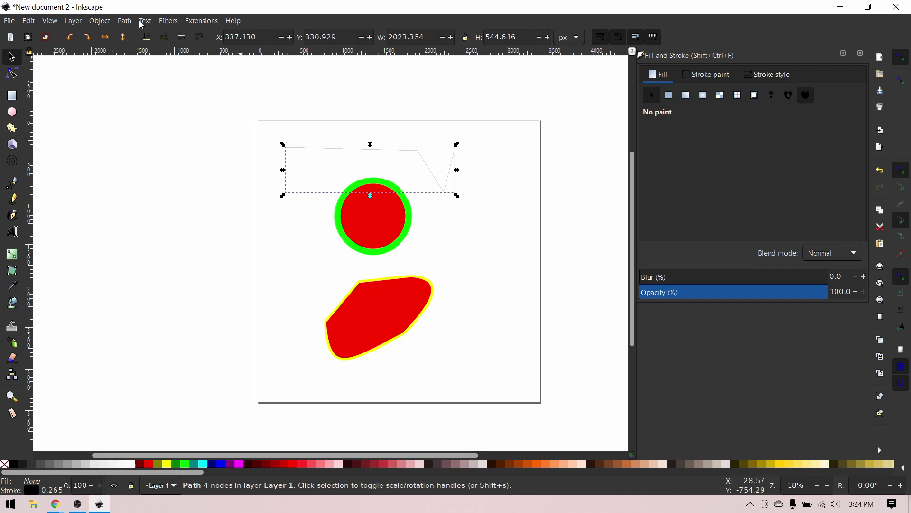
{"action": "left_click", "coordinate": [125, 21]}
{"action": "left_click", "coordinate": [147, 45]}
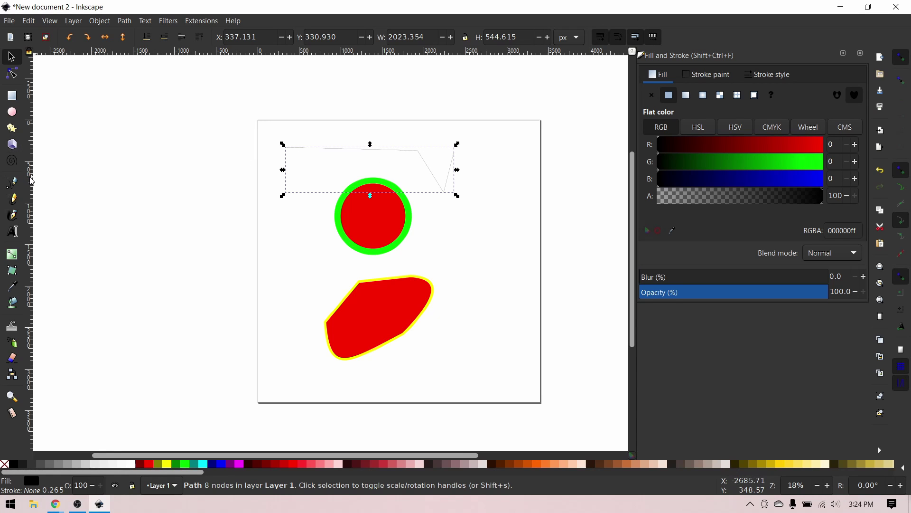
Draw a short diagonal line at the upper right and nudge both of its end nodes
{"action": "key", "text": "b"}
{"action": "left_click", "coordinate": [491, 148]}
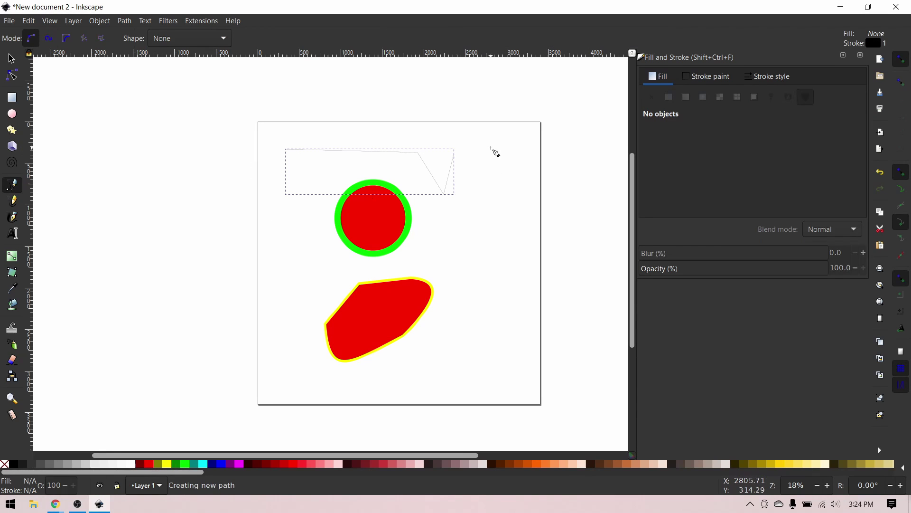
{"action": "double_click", "coordinate": [517, 216]}
{"action": "left_click", "coordinate": [18, 58]}
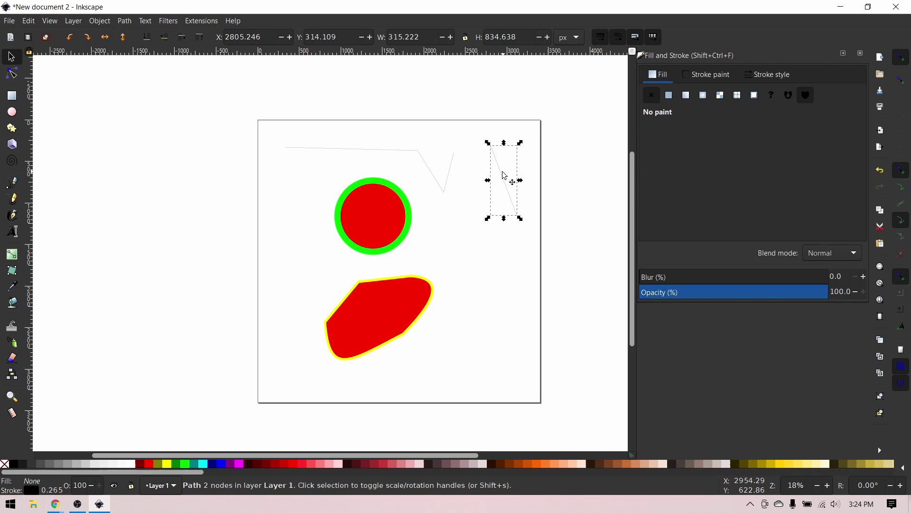
{"action": "left_click", "coordinate": [14, 76]}
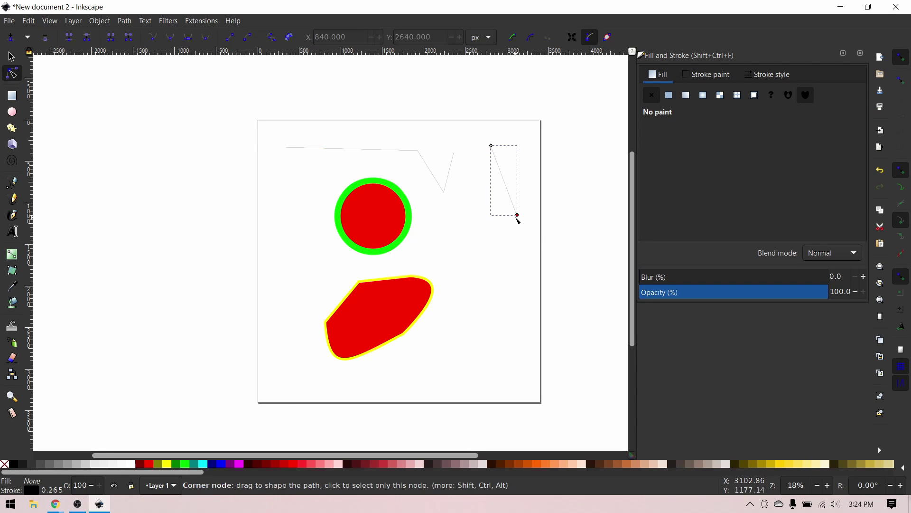
{"action": "mouse_move", "coordinate": [517, 217]}
{"action": "left_mouse_down"}
{"action": "mouse_move", "coordinate": [529, 210]}
{"action": "mouse_move", "coordinate": [515, 209]}
{"action": "left_mouse_up"}
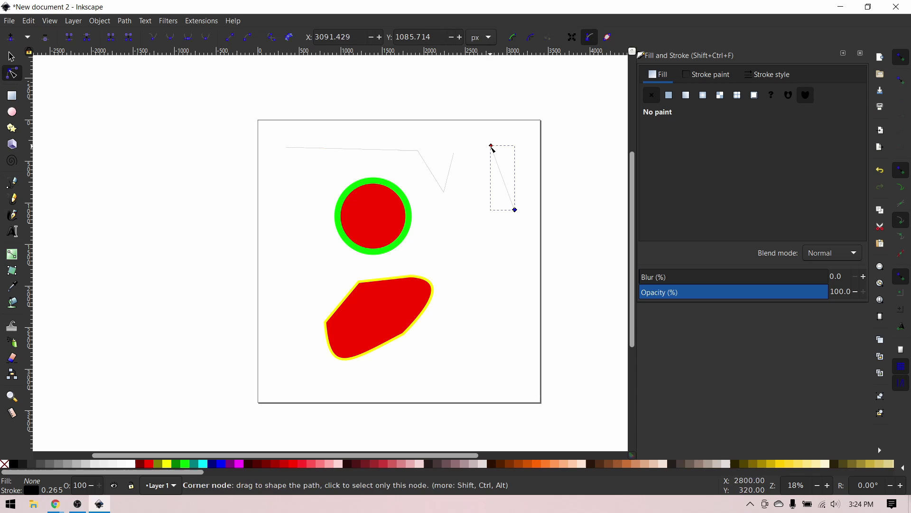
{"action": "left_click_drag", "start_coordinate": [491, 145], "coordinate": [503, 145]}
Drag the black path's nodes into a thick angular shape ending in a spike, then deselect
{"action": "left_click", "coordinate": [394, 150]}
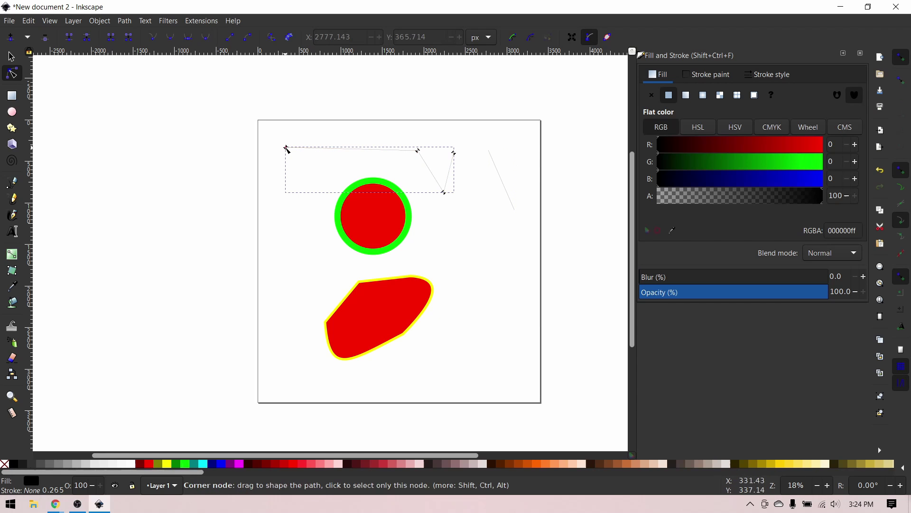
{"action": "left_click_drag", "start_coordinate": [287, 149], "coordinate": [312, 128]}
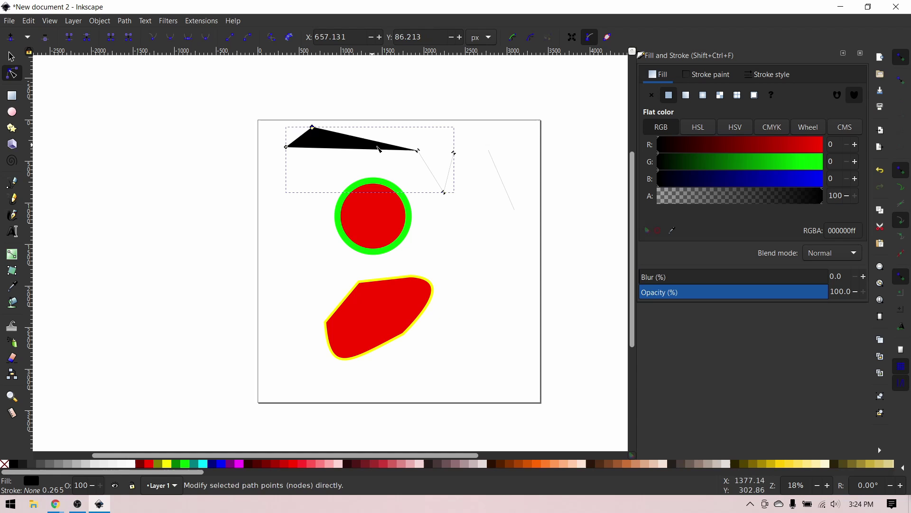
{"action": "left_click_drag", "start_coordinate": [419, 152], "coordinate": [397, 169]}
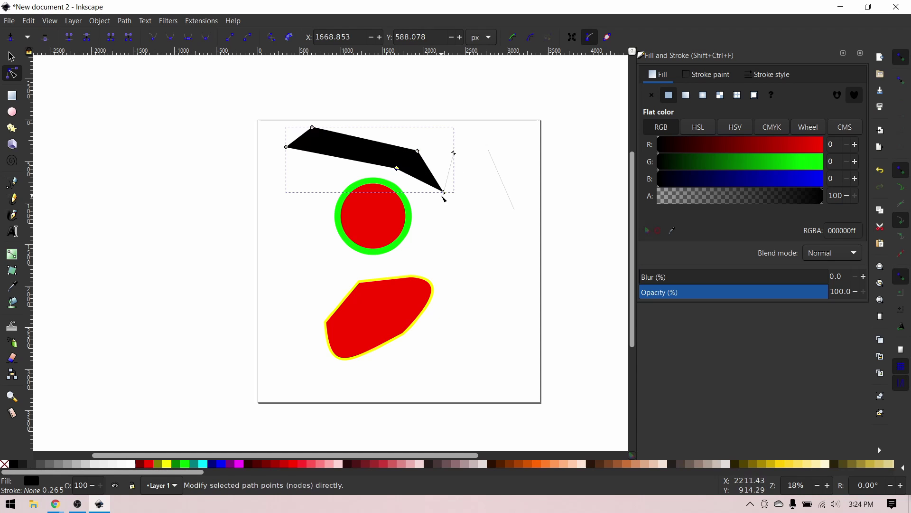
{"action": "left_click_drag", "start_coordinate": [444, 192], "coordinate": [462, 216]}
{"action": "key", "text": "s"}
{"action": "key", "text": "Escape"}
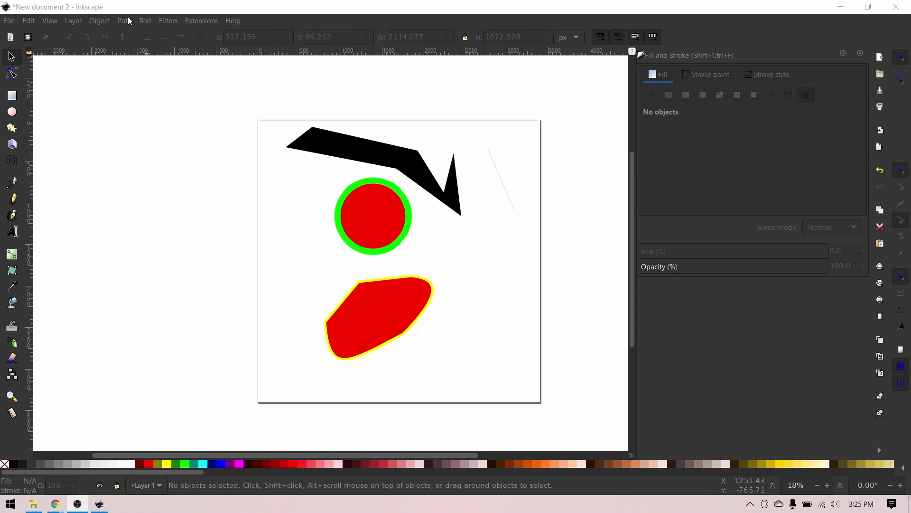
Duplicate the red circle, move the copy left and give it yellow fill with an aqua outline
{"action": "left_click", "coordinate": [126, 21]}
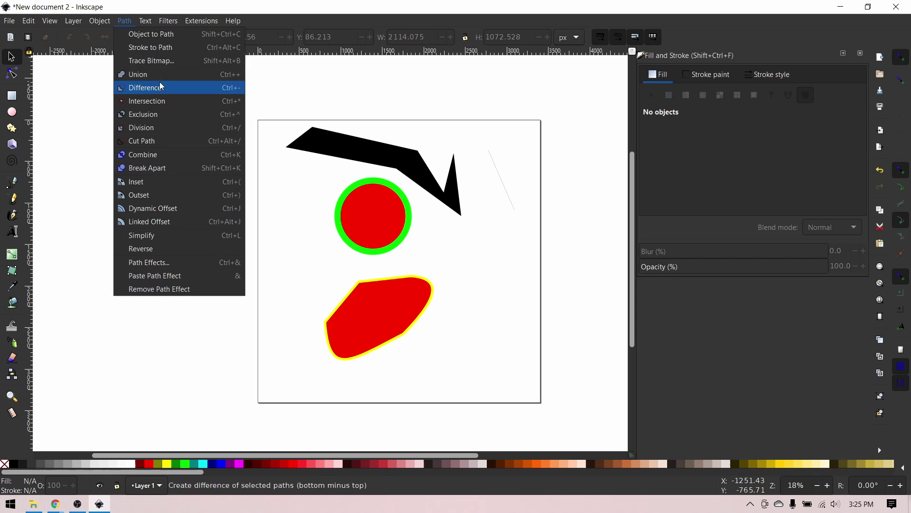
{"action": "left_click", "coordinate": [504, 272]}
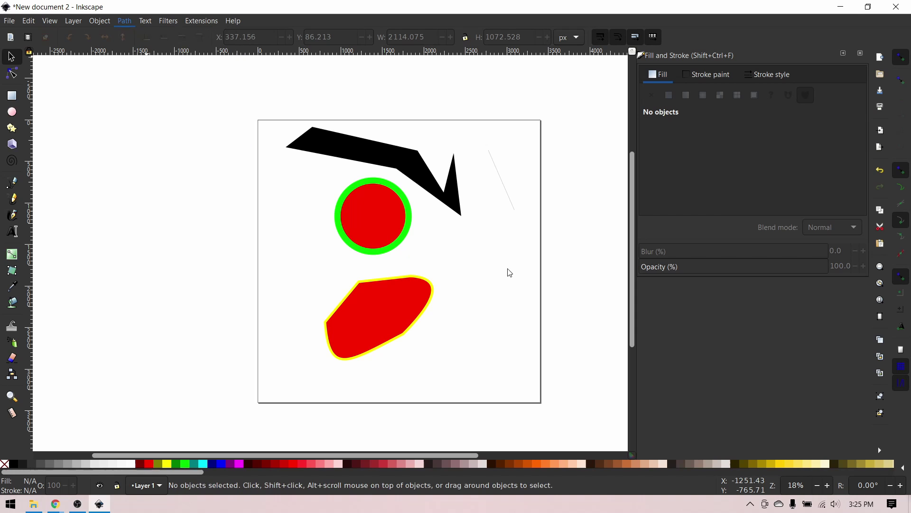
{"action": "left_click", "coordinate": [388, 205]}
{"action": "key", "text": "ctrl+d"}
{"action": "left_click_drag", "start_coordinate": [382, 208], "coordinate": [293, 234]}
{"action": "left_click", "coordinate": [203, 463]}
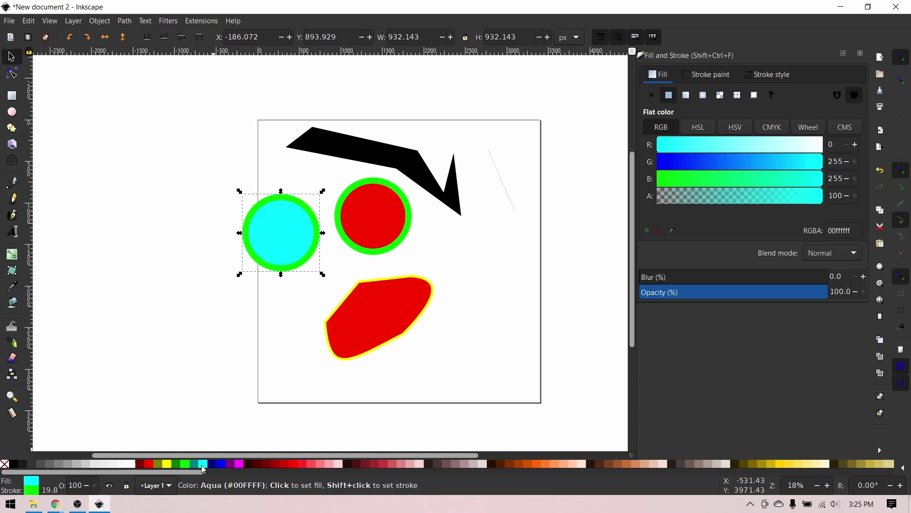
{"action": "left_click", "coordinate": [167, 463]}
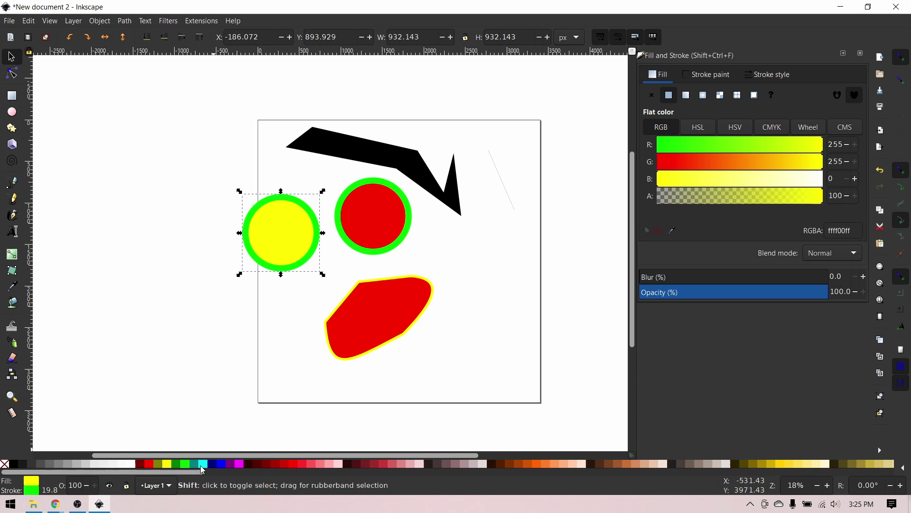
{"action": "left_click", "coordinate": [203, 463], "text": "shift"}
{"action": "left_click", "coordinate": [235, 347]}
Overlap the yellow copy onto the red circle, select both and apply a Path menu operation
{"action": "left_click_drag", "start_coordinate": [282, 238], "coordinate": [357, 229]}
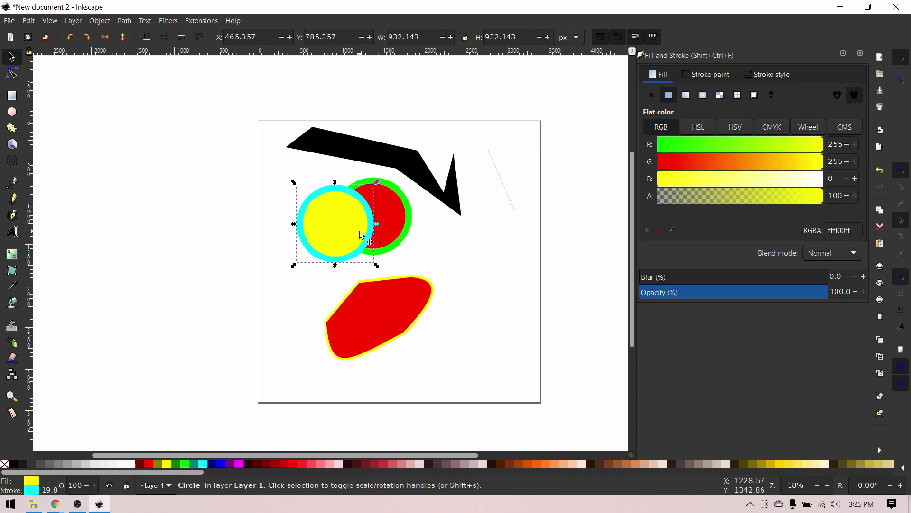
{"action": "left_click", "coordinate": [398, 218], "text": "shift"}
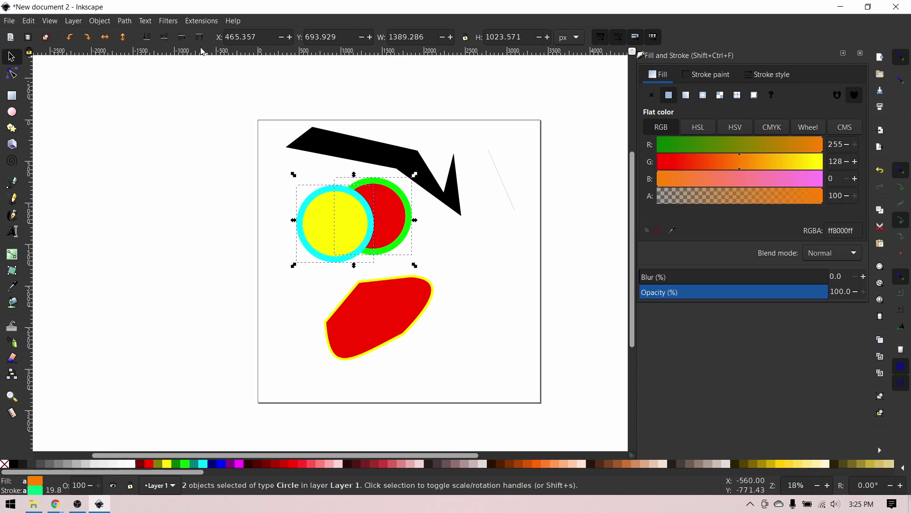
{"action": "left_click", "coordinate": [127, 21]}
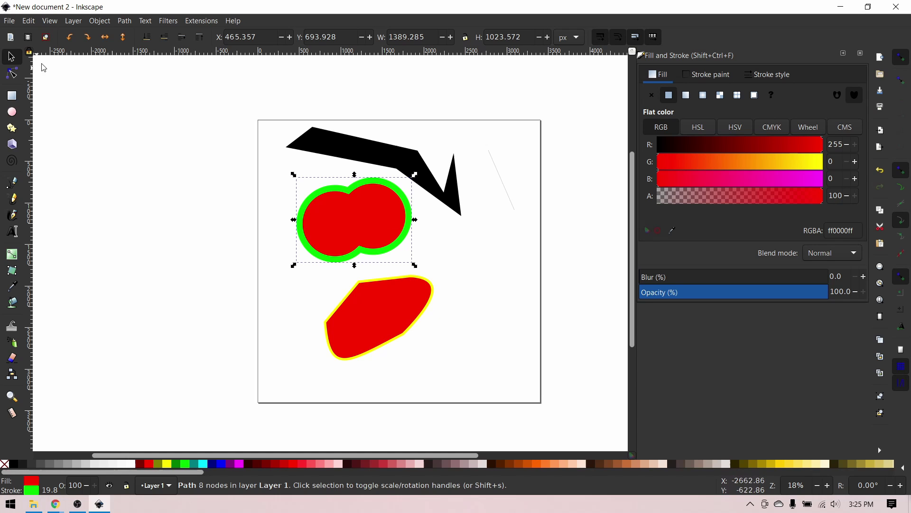
{"action": "key", "text": "ctrl+z"}
{"action": "left_click", "coordinate": [221, 196]}
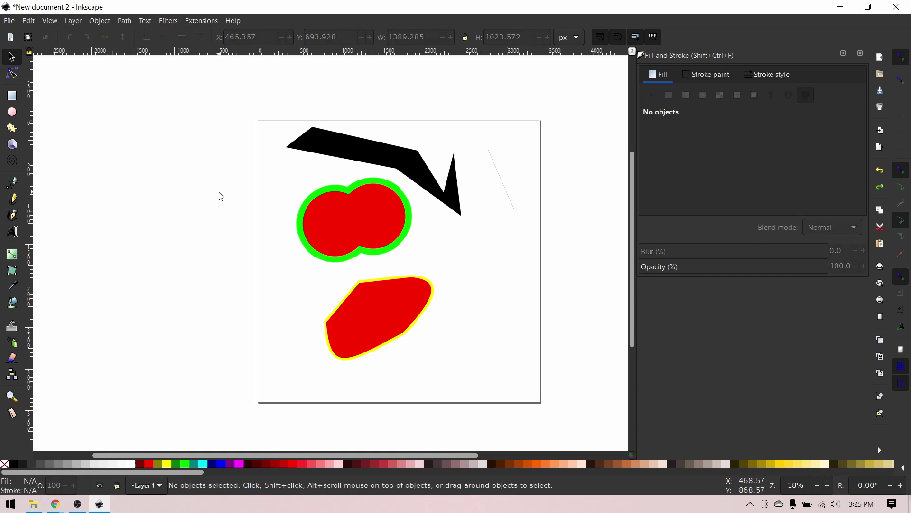
Undo the union, then try Difference on the yellow and red circles and undo it
{"action": "key", "text": "ctrl+z"}
{"action": "left_click", "coordinate": [135, 23]}
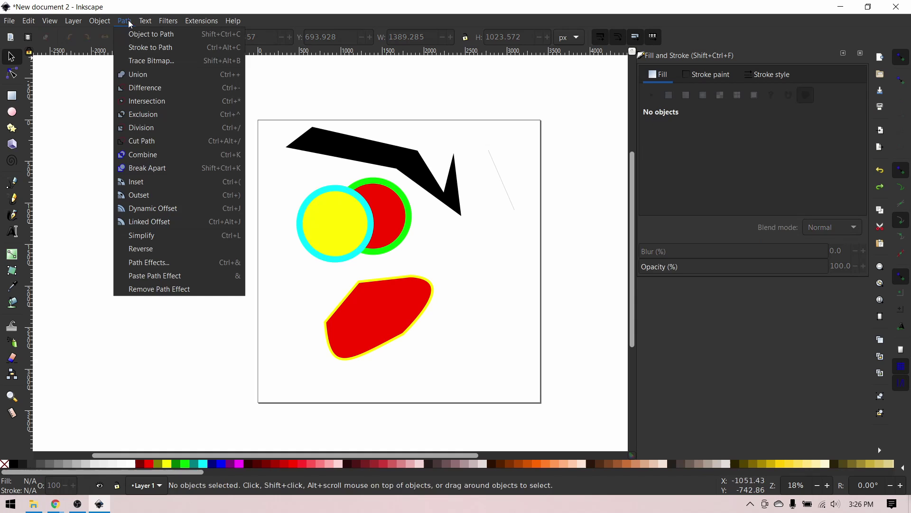
{"action": "left_click", "coordinate": [386, 224]}
{"action": "left_click", "coordinate": [335, 229]}
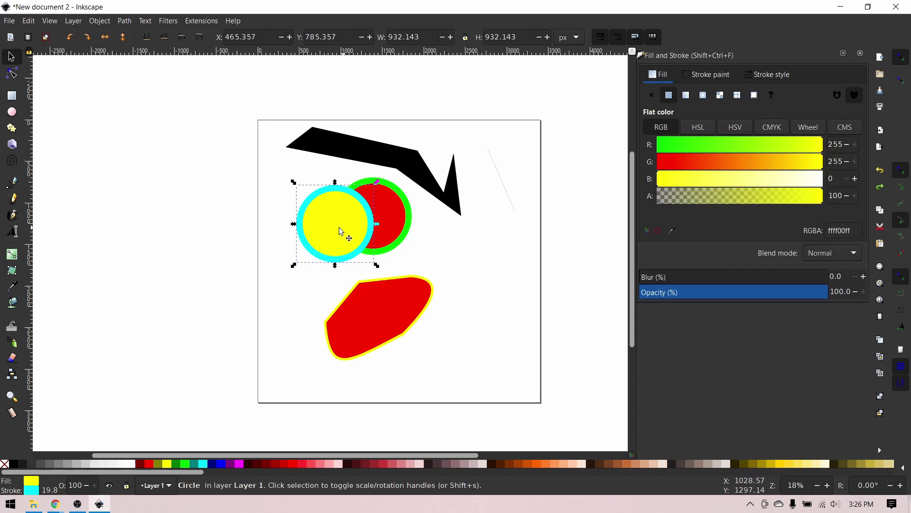
{"action": "left_click", "coordinate": [391, 221], "text": "shift"}
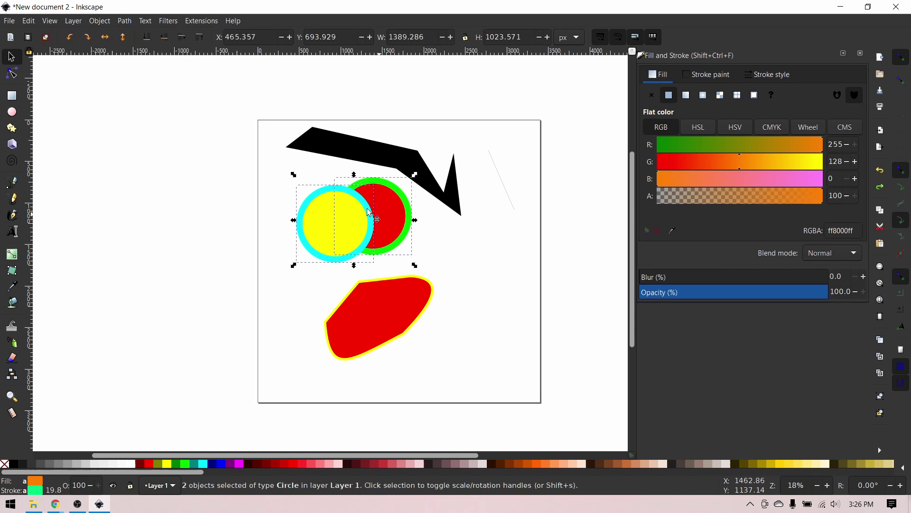
{"action": "left_click", "coordinate": [124, 21]}
{"action": "left_click", "coordinate": [155, 92]}
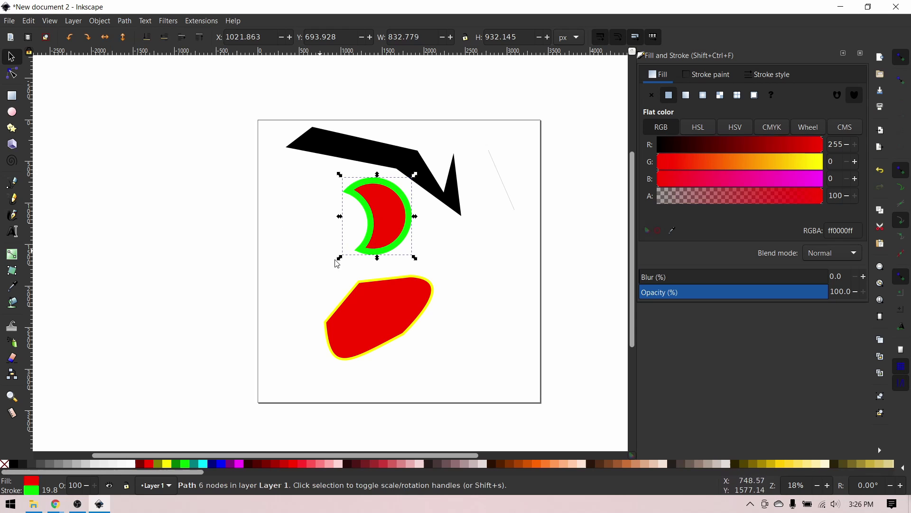
{"action": "left_click", "coordinate": [446, 247]}
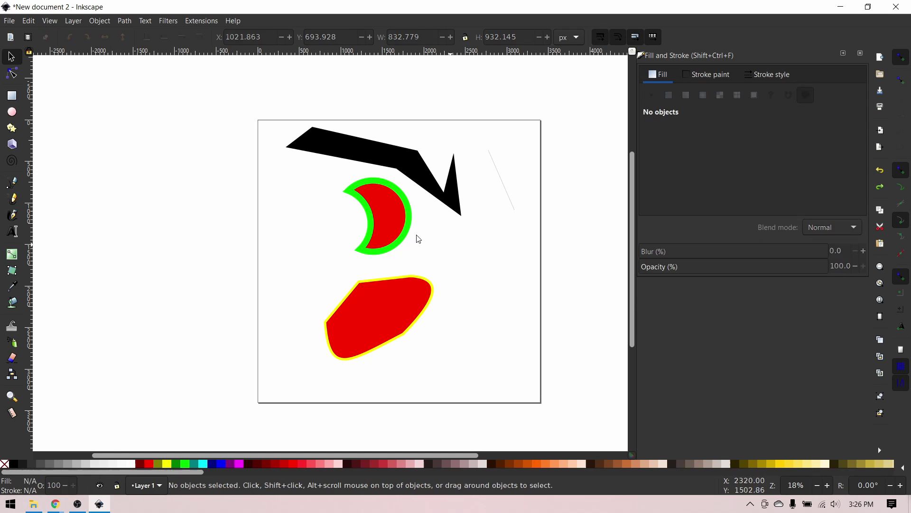
{"action": "key", "text": "ctrl+z"}
Raise the red circle above the yellow one, try Difference again, then undo it
{"action": "left_click", "coordinate": [397, 227]}
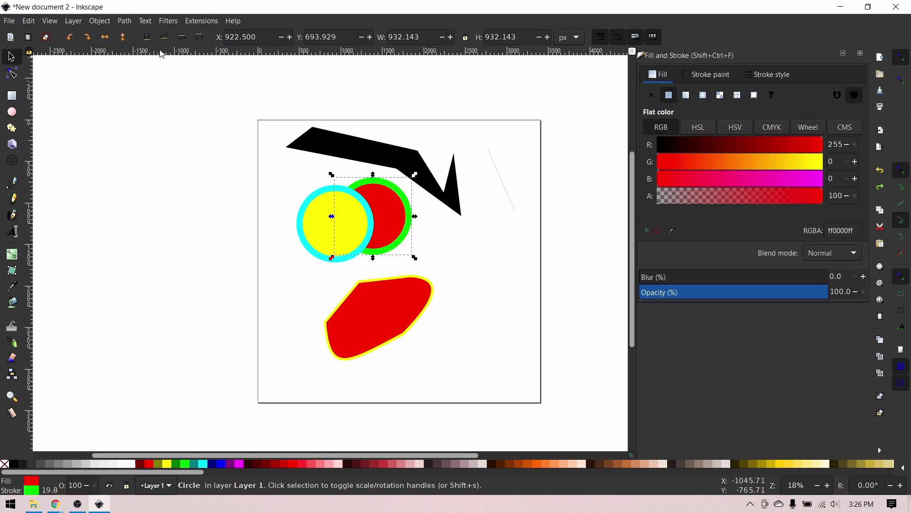
{"action": "left_click", "coordinate": [184, 41]}
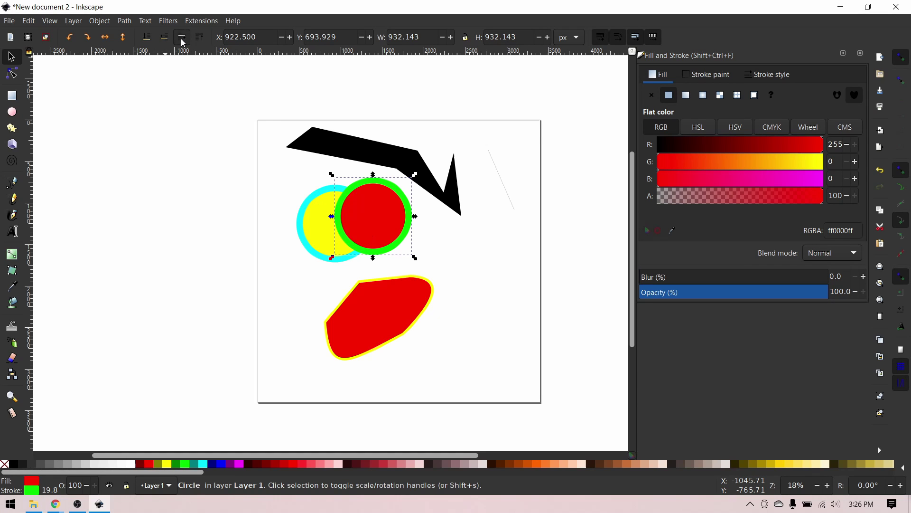
{"action": "left_click", "coordinate": [317, 221], "text": "shift"}
{"action": "left_click", "coordinate": [124, 21]}
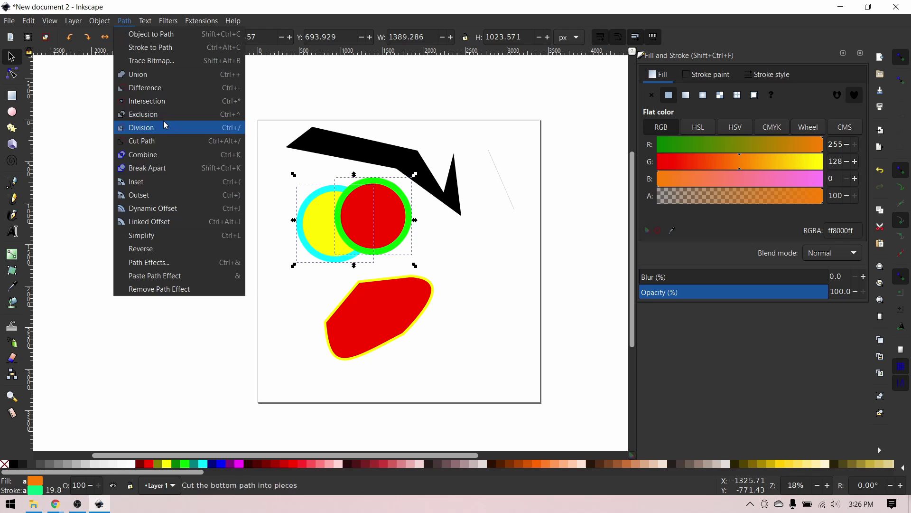
{"action": "left_click", "coordinate": [147, 88]}
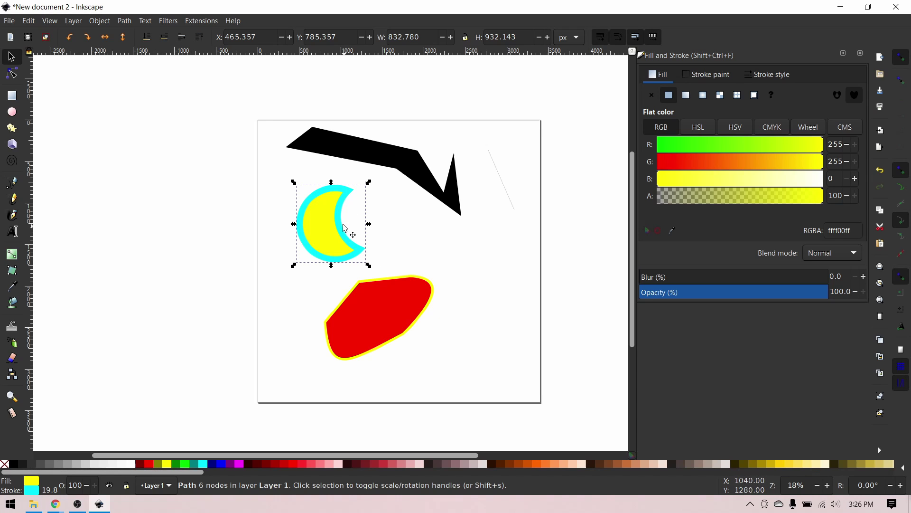
{"action": "key", "text": "ctrl+z"}
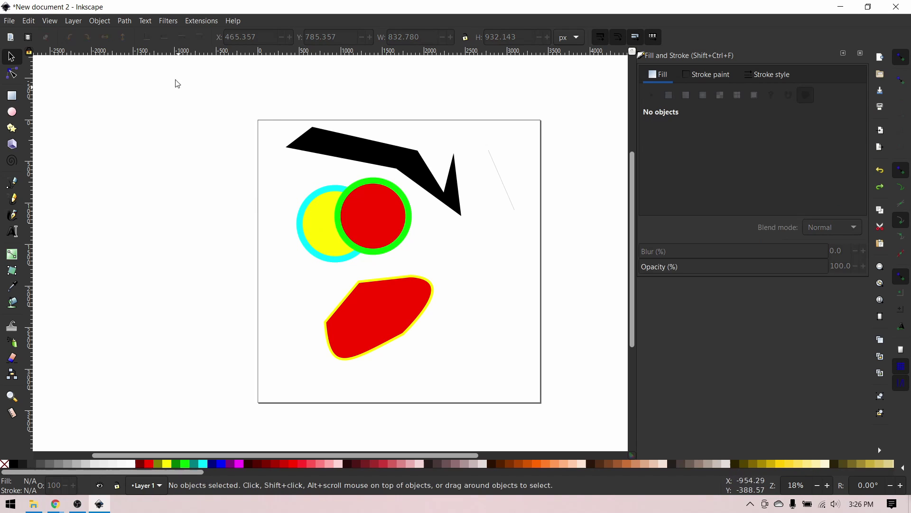
{"action": "left_click", "coordinate": [124, 21]}
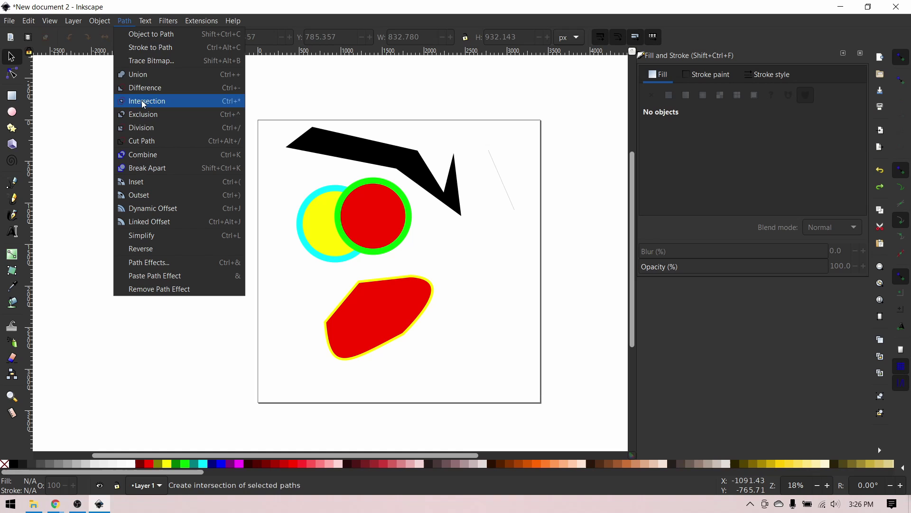
{"action": "left_click", "coordinate": [464, 244]}
{"action": "left_click", "coordinate": [378, 209]}
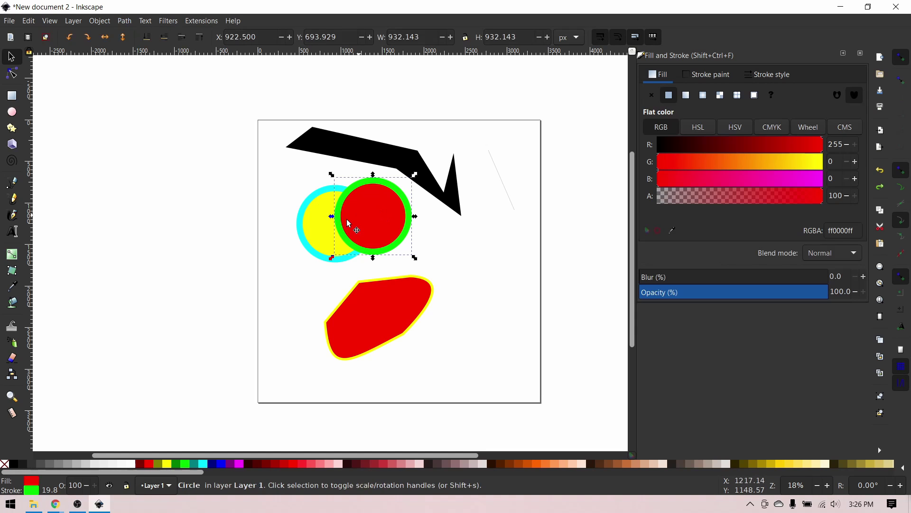
{"action": "left_click", "coordinate": [307, 226], "text": "shift"}
{"action": "left_click", "coordinate": [125, 20]}
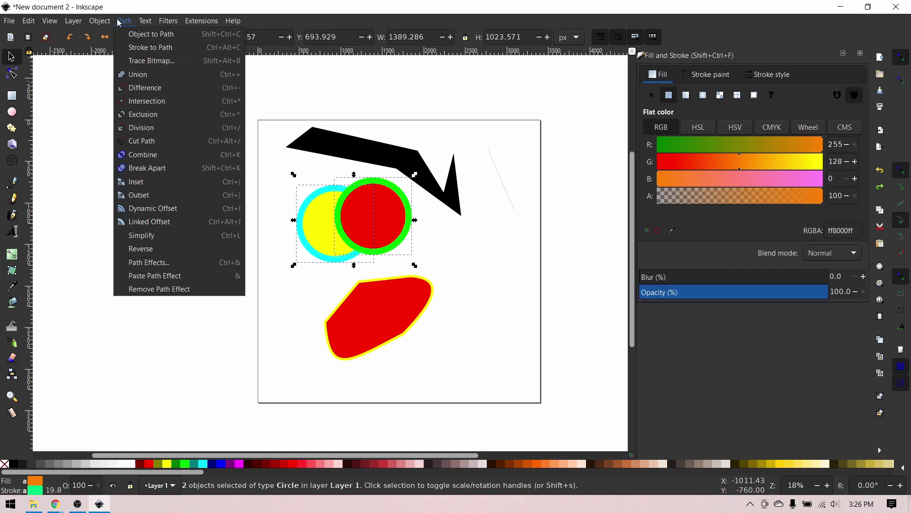
{"action": "left_click", "coordinate": [157, 102]}
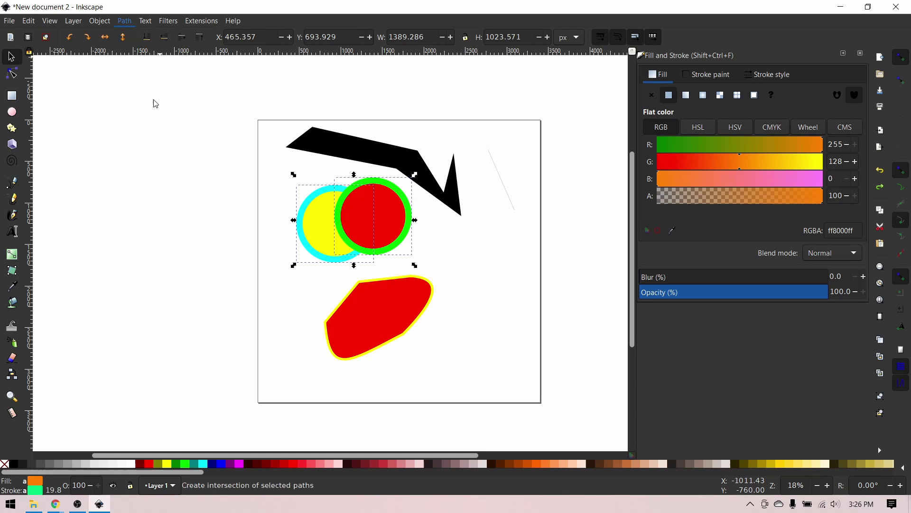
{"action": "left_click", "coordinate": [259, 237]}
{"action": "key", "text": "ctrl+z"}
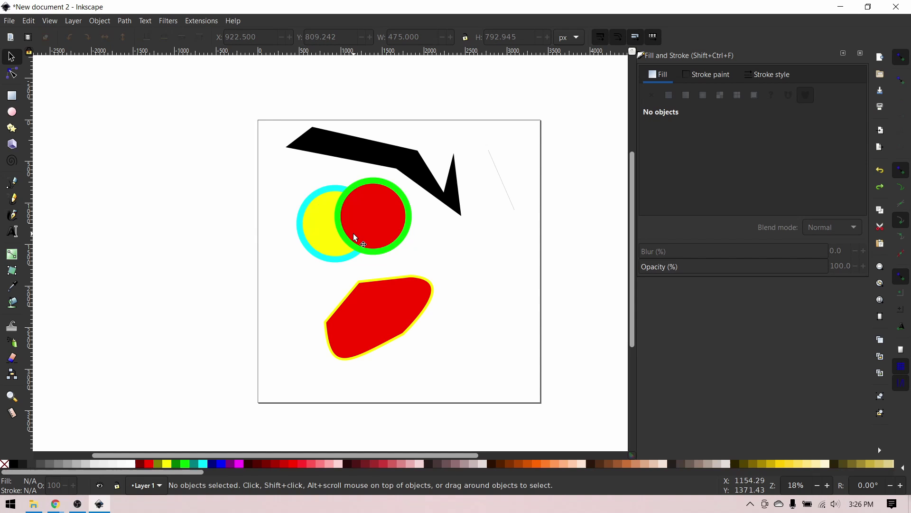
{"action": "left_click", "coordinate": [383, 226]}
{"action": "left_click", "coordinate": [319, 230], "text": "shift"}
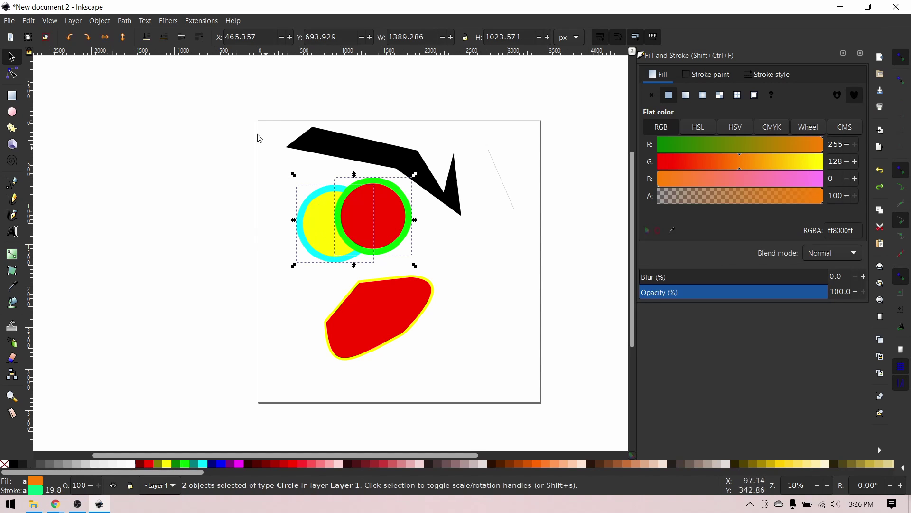
{"action": "left_click", "coordinate": [124, 21]}
{"action": "left_click", "coordinate": [163, 114]}
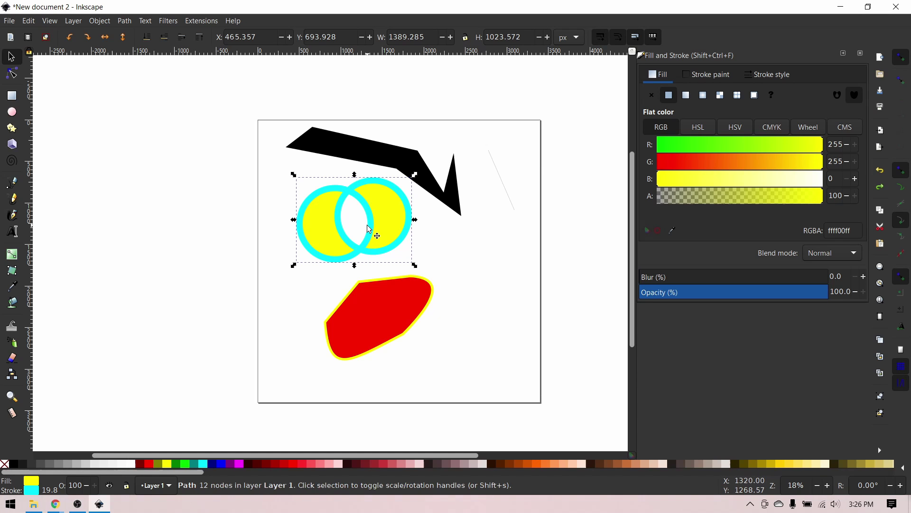
{"action": "key", "text": "ctrl+z"}
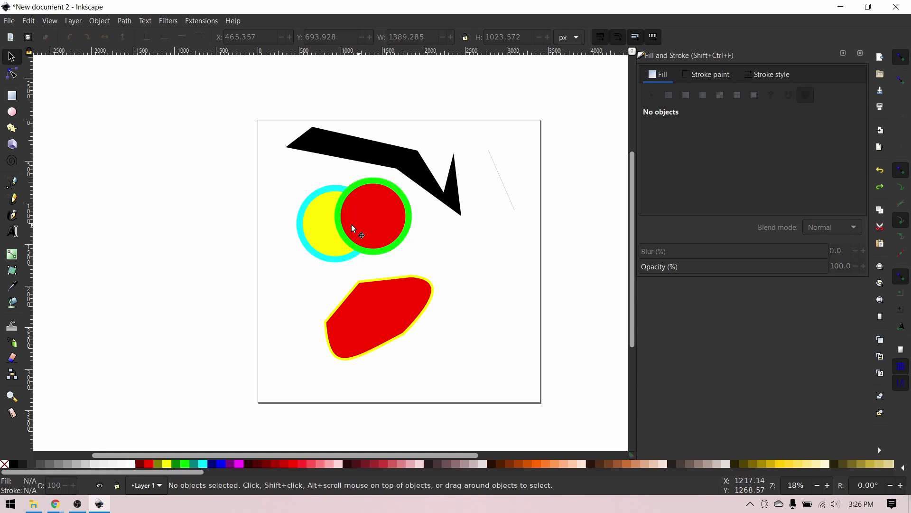
Apply Division to the red and yellow circles, then test-move the crescent piece and restore it
{"action": "left_click", "coordinate": [124, 20]}
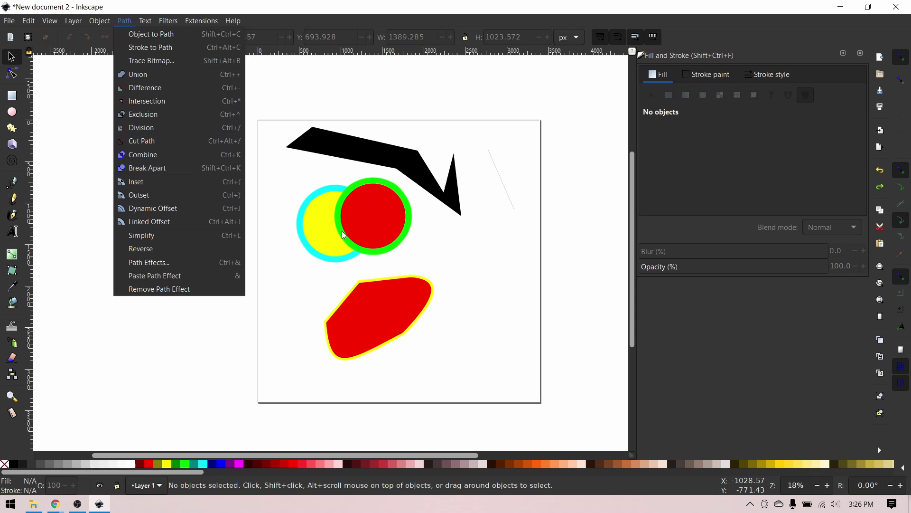
{"action": "left_click", "coordinate": [441, 260]}
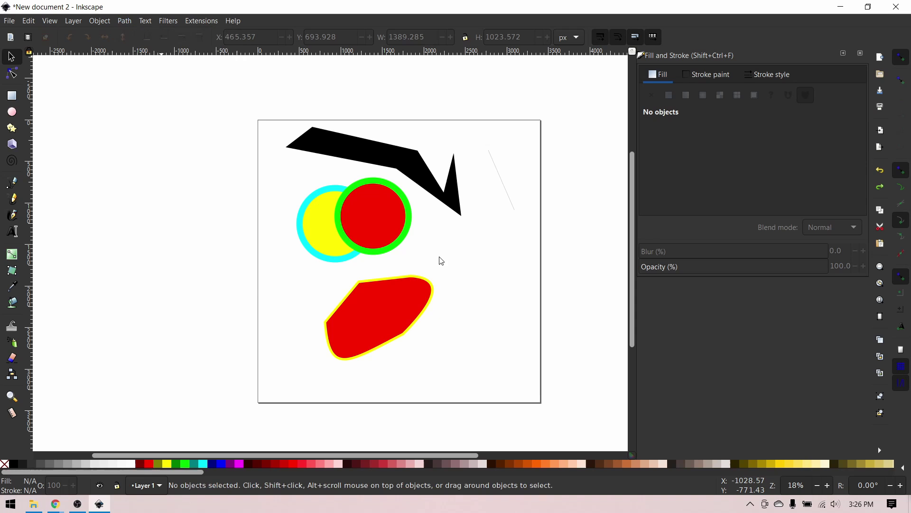
{"action": "left_click", "coordinate": [368, 215]}
{"action": "left_click", "coordinate": [316, 229], "text": "shift"}
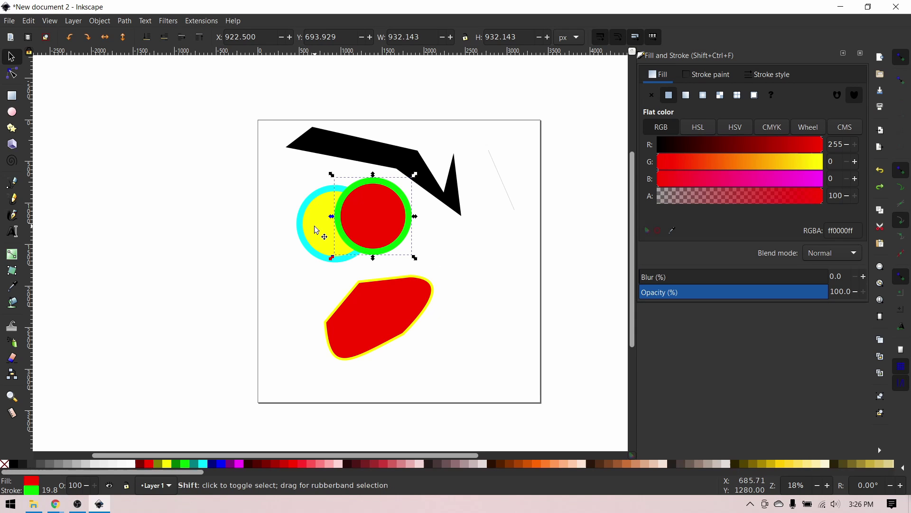
{"action": "left_click", "coordinate": [125, 22]}
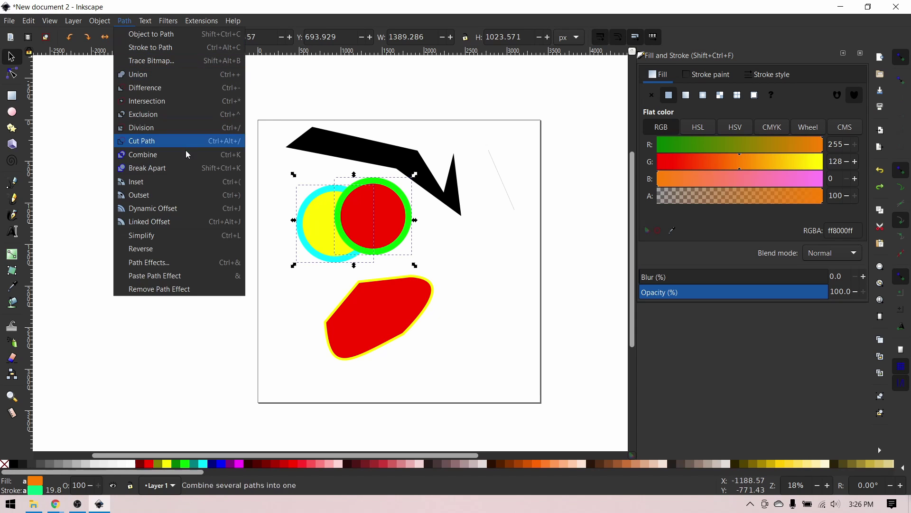
{"action": "left_click", "coordinate": [156, 134]}
{"action": "left_click", "coordinate": [468, 266]}
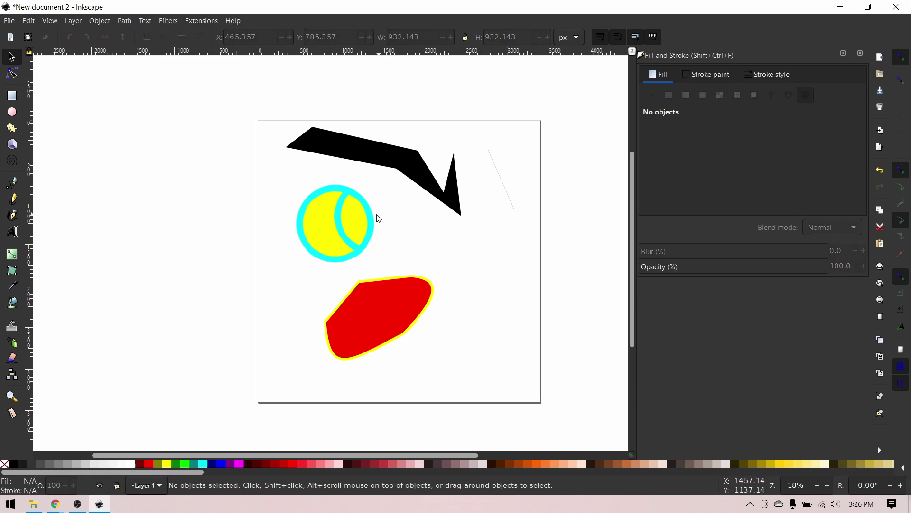
{"action": "left_click_drag", "start_coordinate": [371, 221], "coordinate": [413, 221]}
{"action": "key", "text": "ctrl+z"}
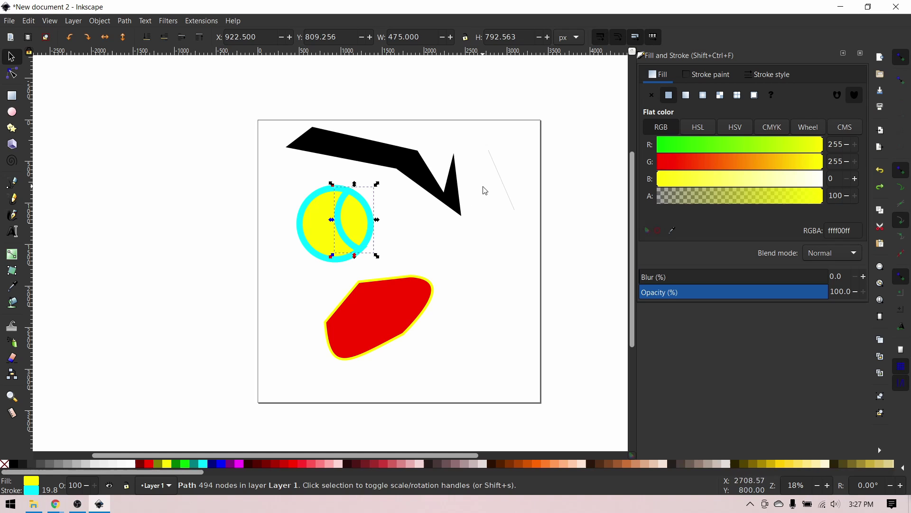
Move the red circle aside and lay the thin line across the yellow circle, extending its lower end
{"action": "key", "text": "ctrl+z"}
{"action": "left_click_drag", "start_coordinate": [412, 213], "coordinate": [458, 236]}
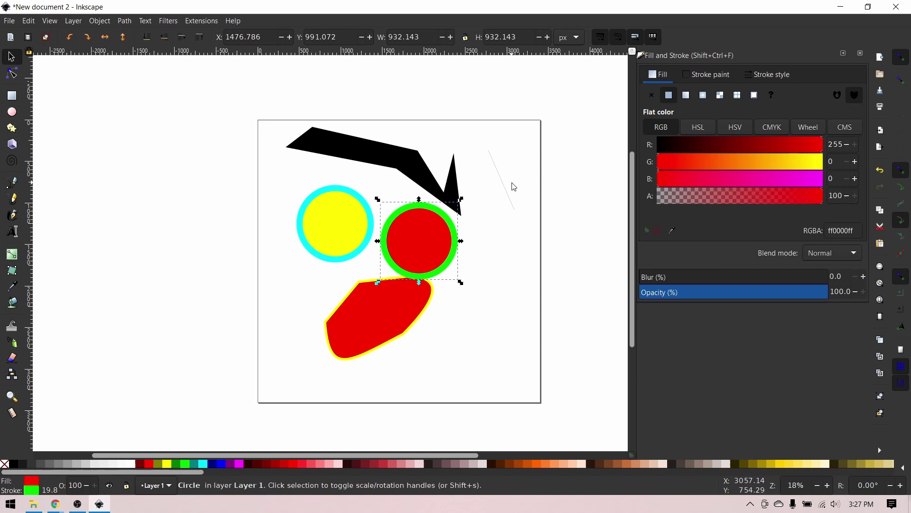
{"action": "left_click_drag", "start_coordinate": [503, 185], "coordinate": [305, 204]}
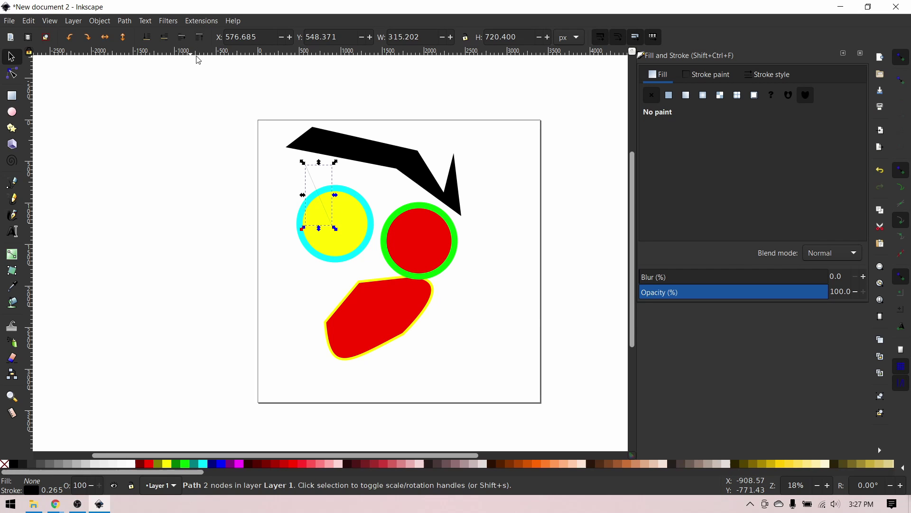
{"action": "left_click", "coordinate": [12, 73]}
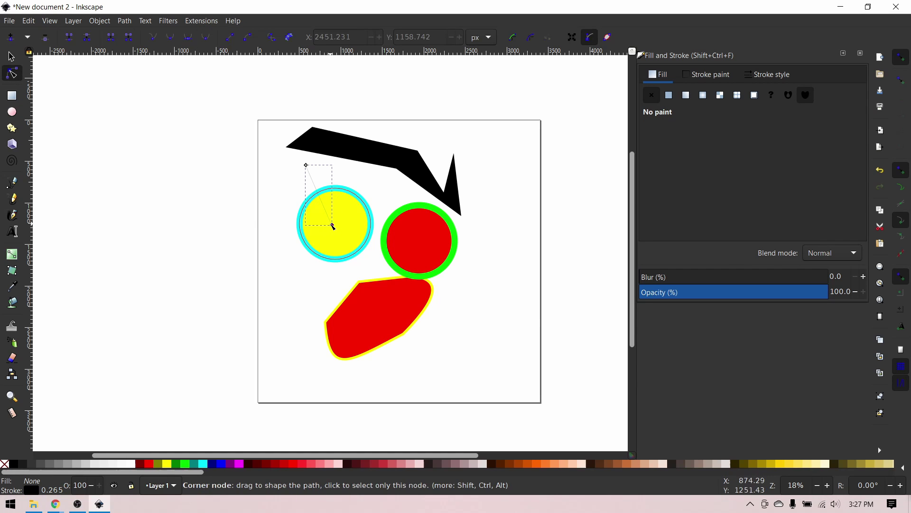
{"action": "left_click_drag", "start_coordinate": [335, 229], "coordinate": [343, 280]}
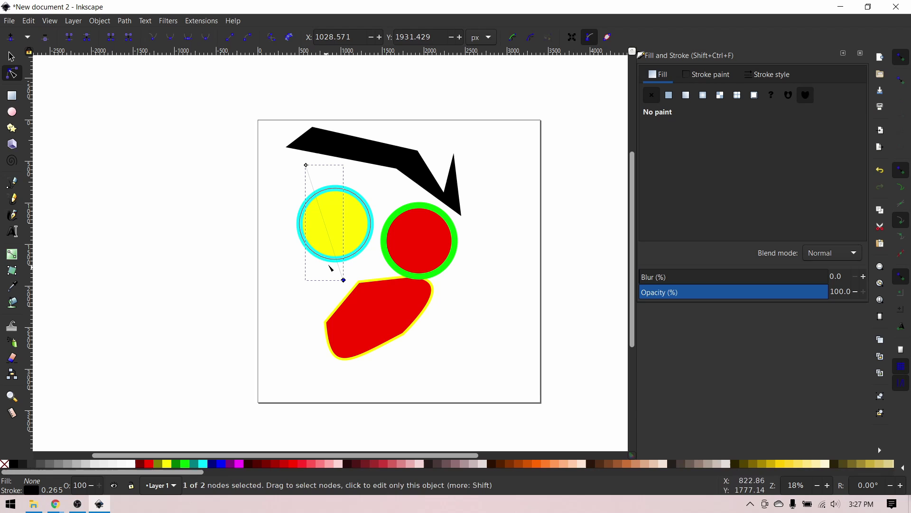
{"action": "key", "text": "s"}
Divide the yellow circle along the line, pull the two pieces apart, then revert
{"action": "left_click", "coordinate": [357, 219], "text": "shift"}
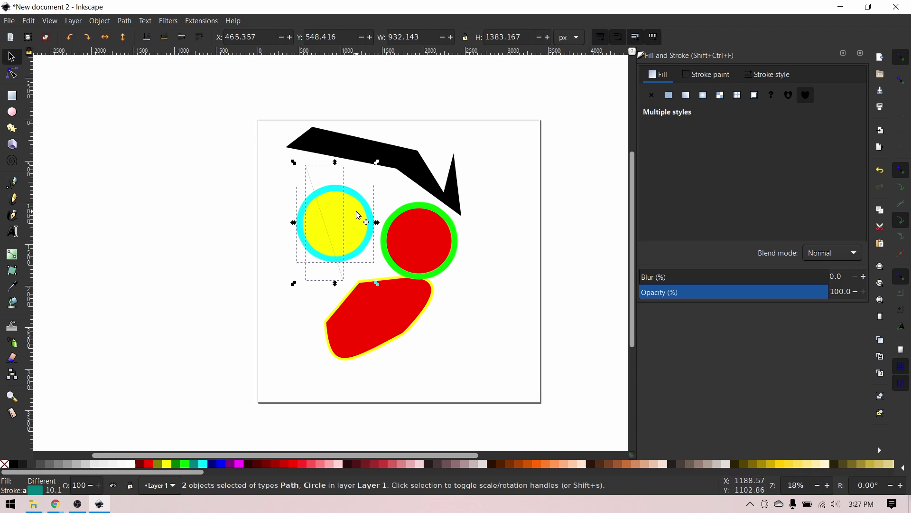
{"action": "left_click", "coordinate": [124, 21]}
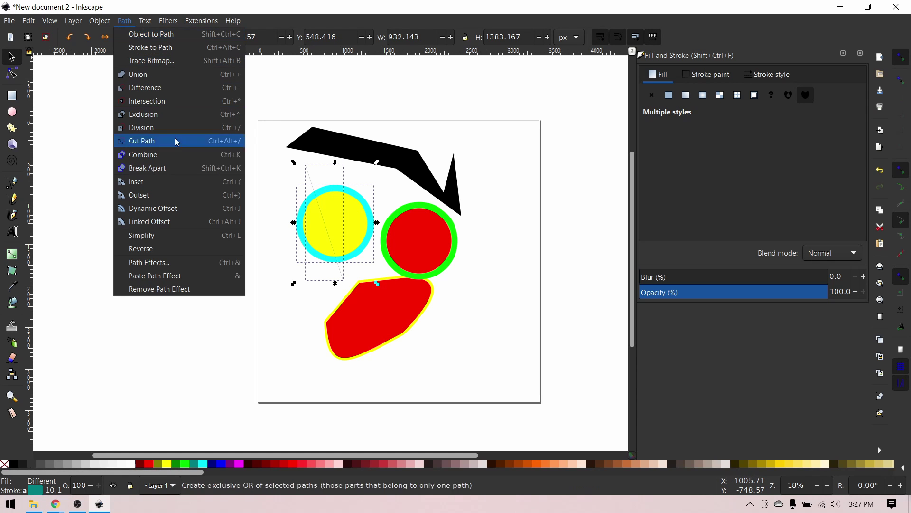
{"action": "left_click", "coordinate": [148, 129]}
{"action": "left_click", "coordinate": [259, 269]}
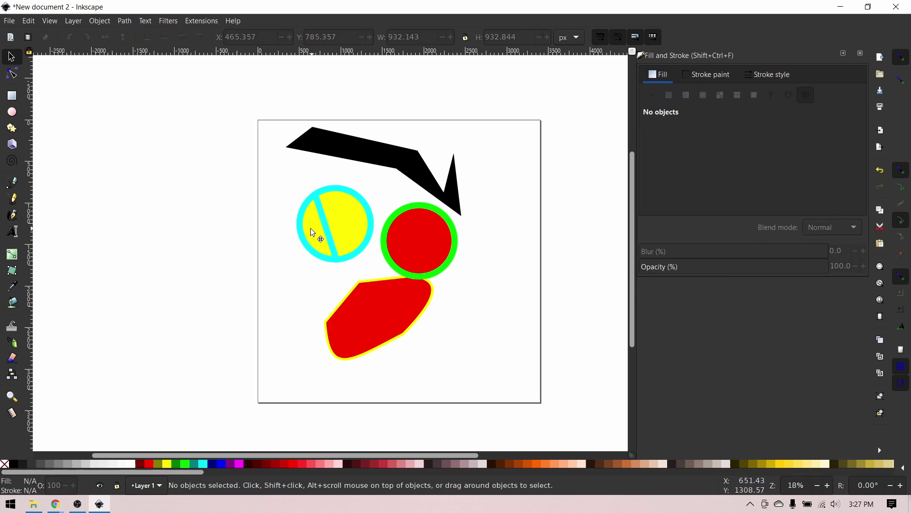
{"action": "left_click_drag", "start_coordinate": [312, 232], "coordinate": [290, 241]}
{"action": "left_click_drag", "start_coordinate": [338, 225], "coordinate": [343, 220]}
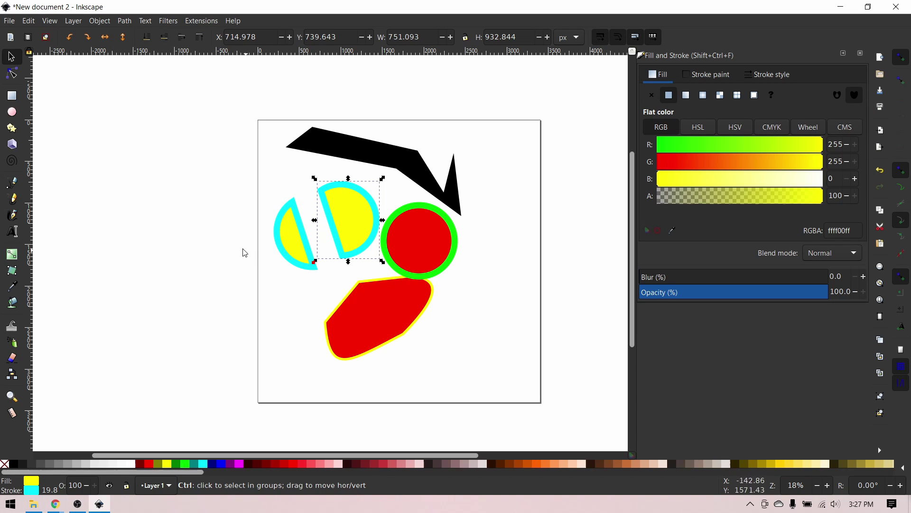
{"action": "key", "text": "ctrl+z"}
{"action": "key", "text": "ctrl+z"}
{"action": "key", "text": "ctrl+z"}
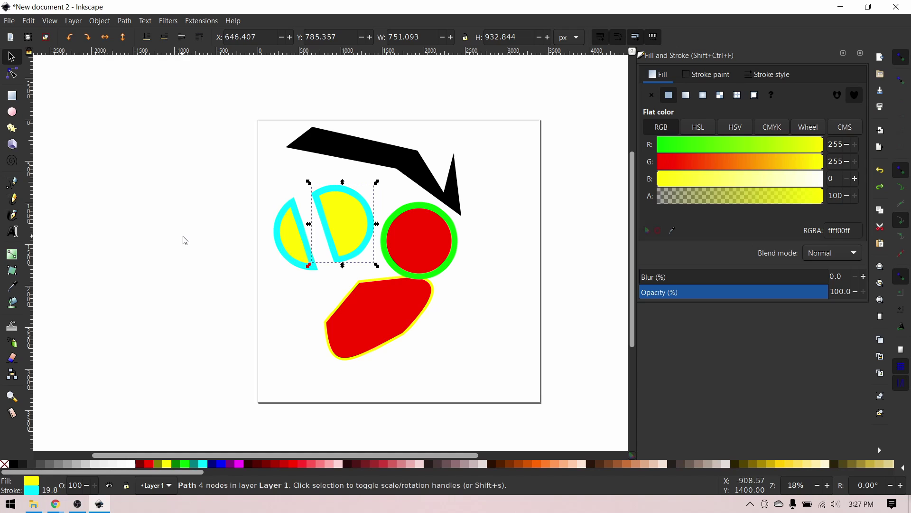
{"action": "key", "text": "Escape"}
Extend the thin line so it reaches the red shape's corner
{"action": "left_click", "coordinate": [124, 21]}
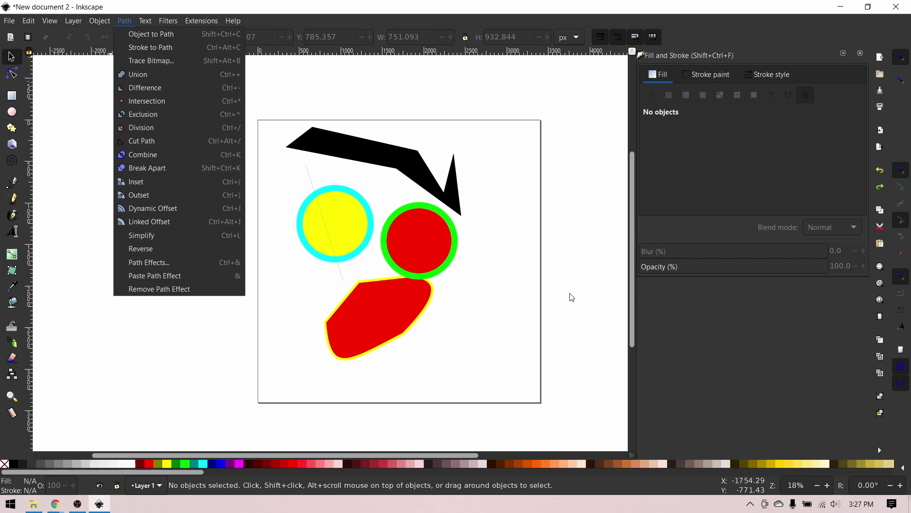
{"action": "left_click", "coordinate": [299, 200]}
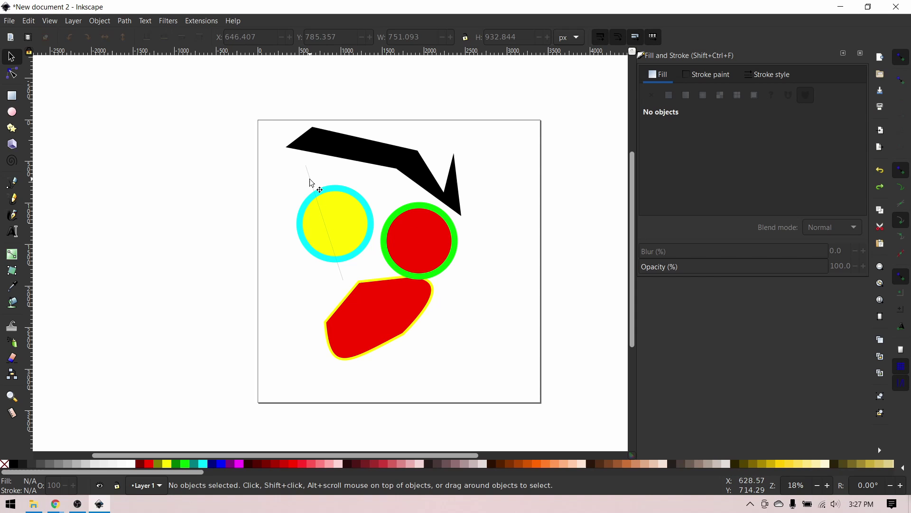
{"action": "left_click_drag", "start_coordinate": [313, 183], "coordinate": [330, 185]}
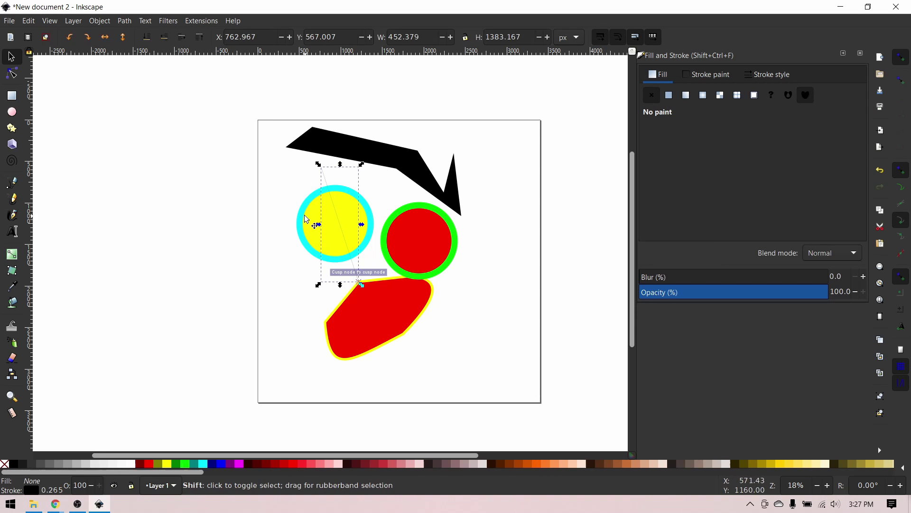
Cut the yellow circle along the line with Cut Path, pull an arc away, then undo
{"action": "left_click", "coordinate": [328, 187], "text": "shift"}
{"action": "left_click", "coordinate": [125, 21]}
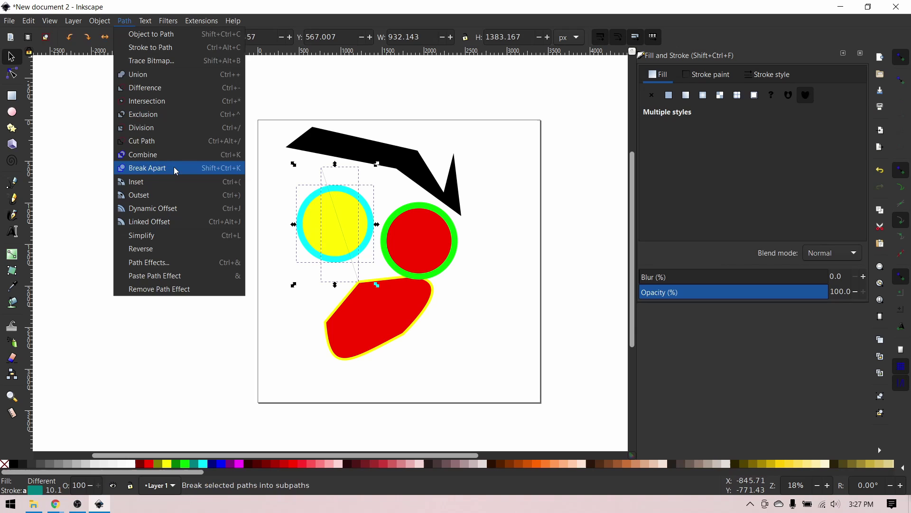
{"action": "left_click", "coordinate": [148, 147]}
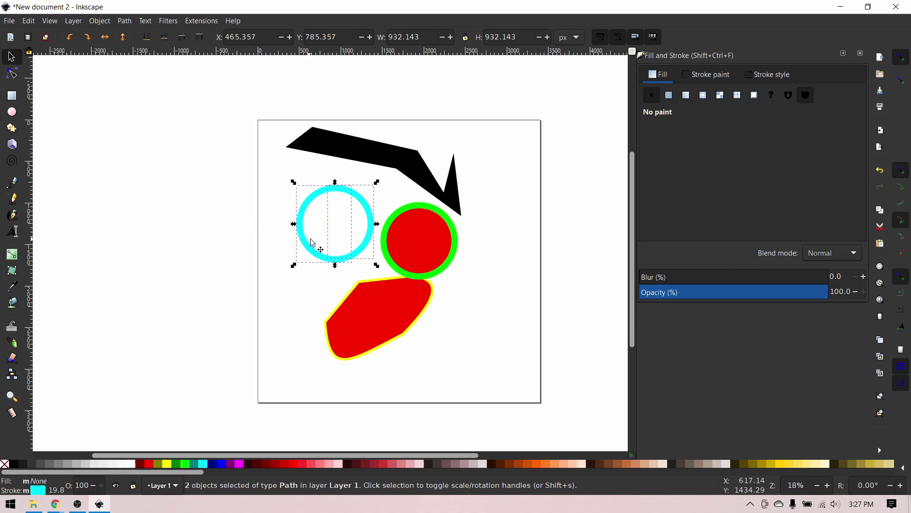
{"action": "left_click", "coordinate": [291, 260]}
{"action": "left_click_drag", "start_coordinate": [302, 232], "coordinate": [265, 214]}
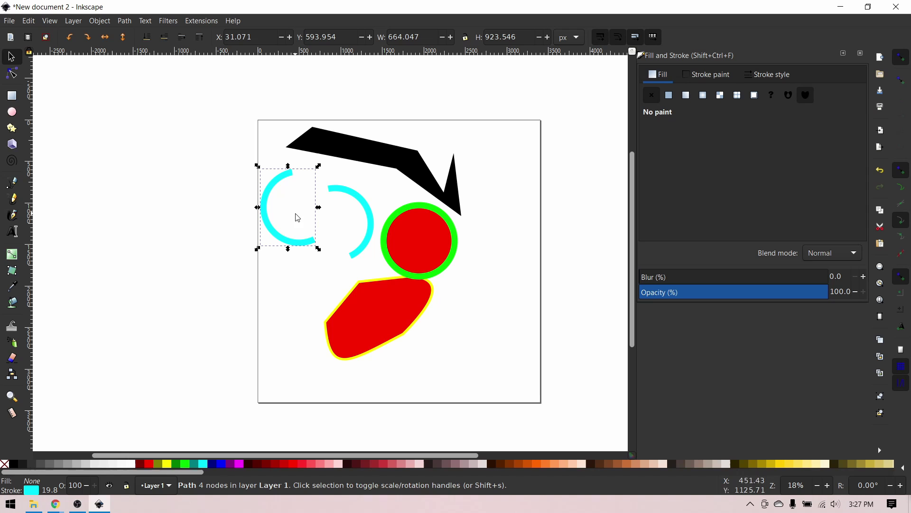
{"action": "key", "text": "ctrl+z"}
{"action": "key", "text": "ctrl+z"}
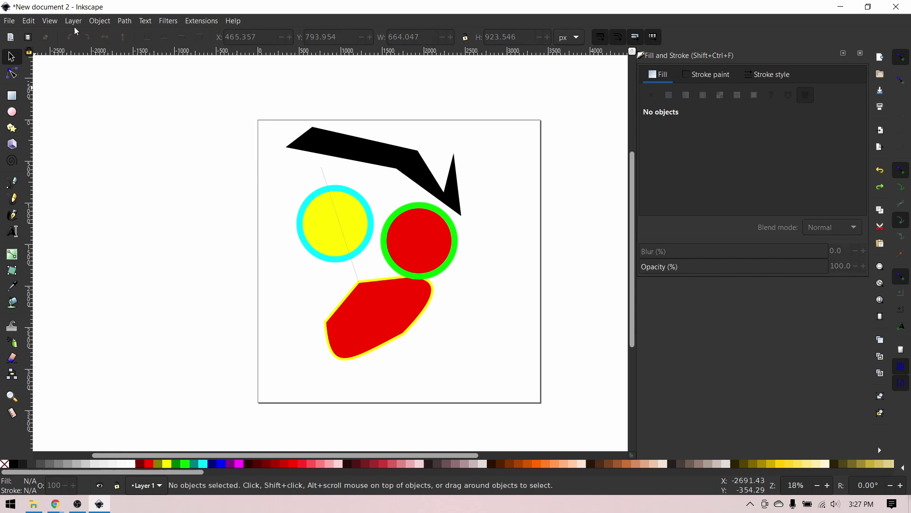
Move the yellow and red circles so they overlap, and select both
{"action": "left_click", "coordinate": [125, 21]}
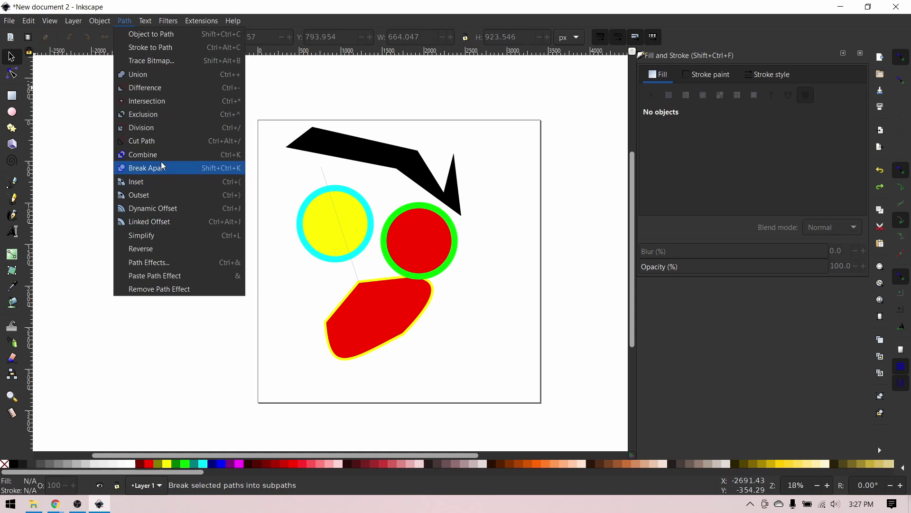
{"action": "left_click", "coordinate": [327, 328]}
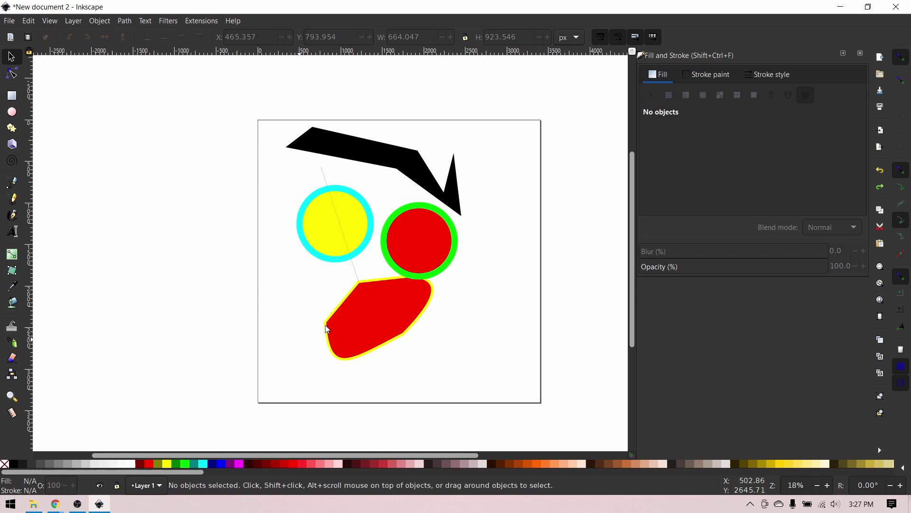
{"action": "left_click_drag", "start_coordinate": [300, 216], "coordinate": [251, 264]}
{"action": "left_click", "coordinate": [412, 254]}
{"action": "left_click_drag", "start_coordinate": [412, 254], "coordinate": [328, 275]}
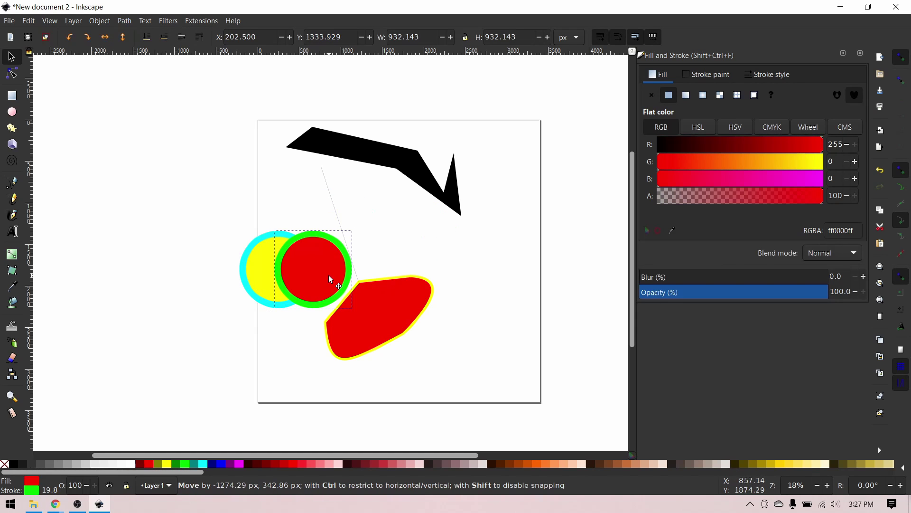
{"action": "left_click", "coordinate": [260, 268], "text": "shift"}
Combine the two circles, inspect the combined path's nodes, then undo the combine
{"action": "left_click", "coordinate": [124, 21]}
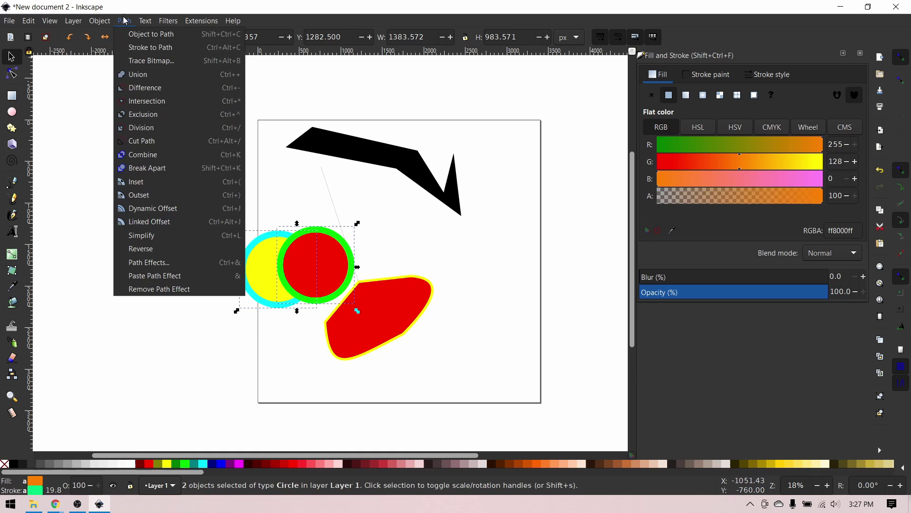
{"action": "left_click", "coordinate": [152, 160]}
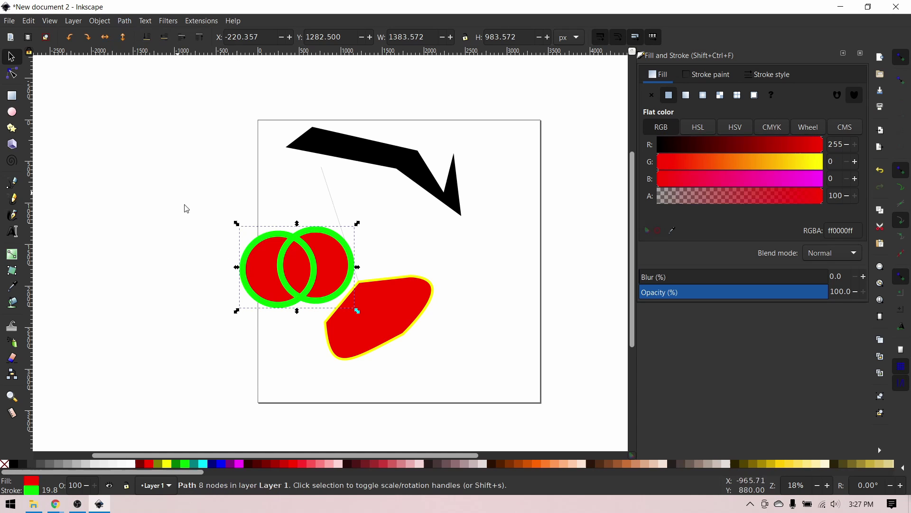
{"action": "left_click", "coordinate": [185, 262]}
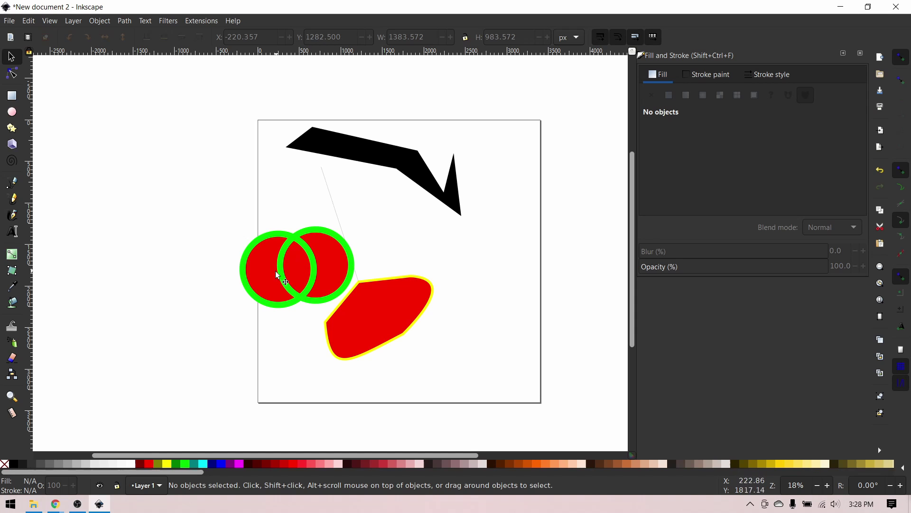
{"action": "left_click", "coordinate": [12, 74]}
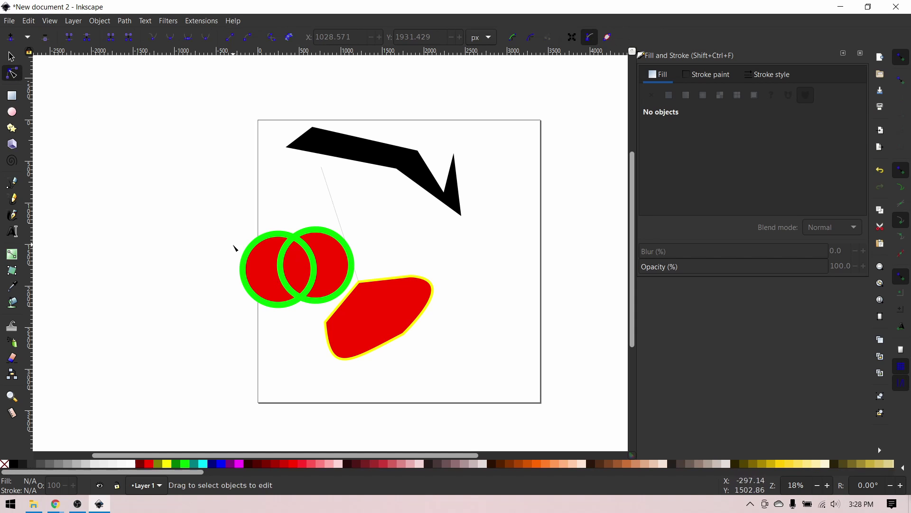
{"action": "left_click", "coordinate": [260, 270]}
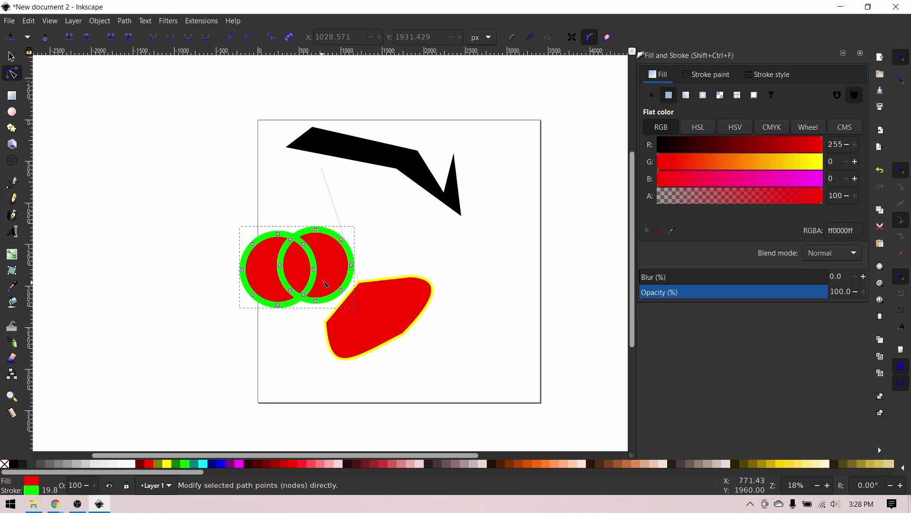
{"action": "left_click", "coordinate": [11, 56]}
{"action": "left_click", "coordinate": [197, 236]}
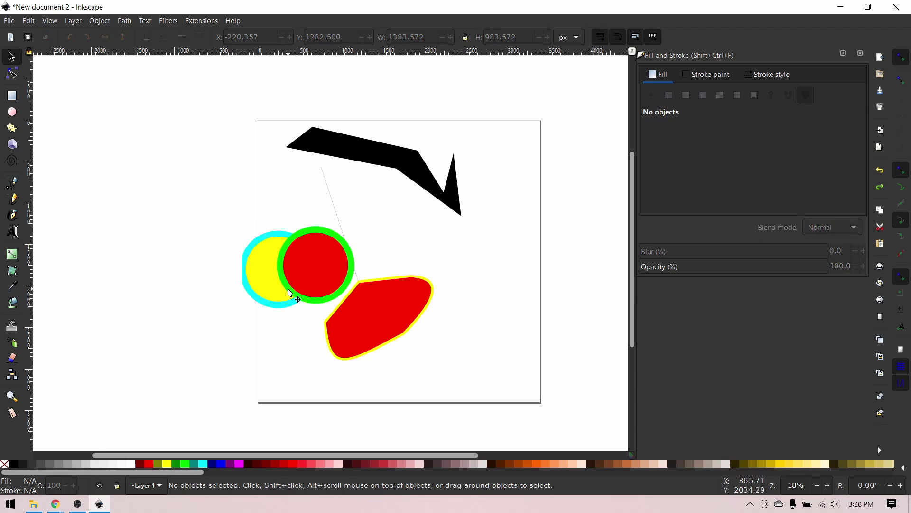
Union the red and yellow circles and inspect the resulting 8-node path
{"action": "left_click", "coordinate": [286, 270]}
{"action": "left_click", "coordinate": [260, 267], "text": "shift"}
{"action": "left_click", "coordinate": [124, 21]}
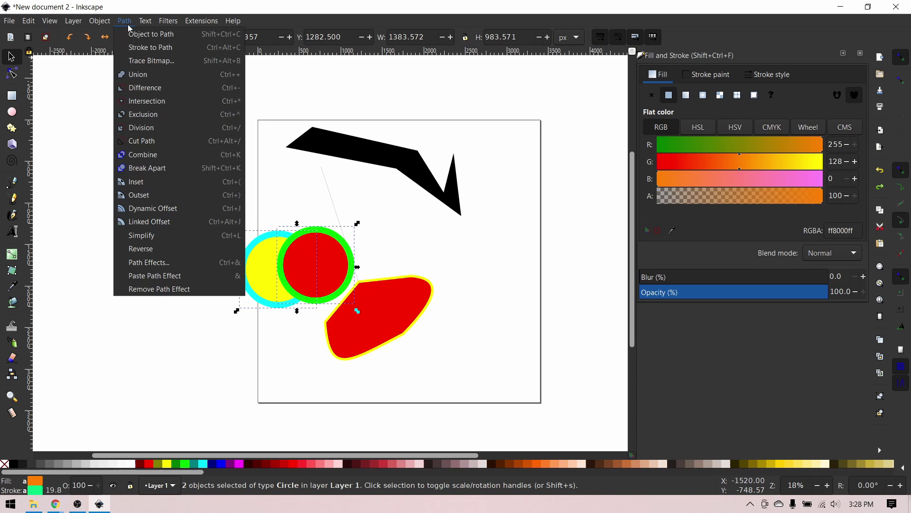
{"action": "left_click", "coordinate": [142, 74]}
{"action": "left_click", "coordinate": [12, 73]}
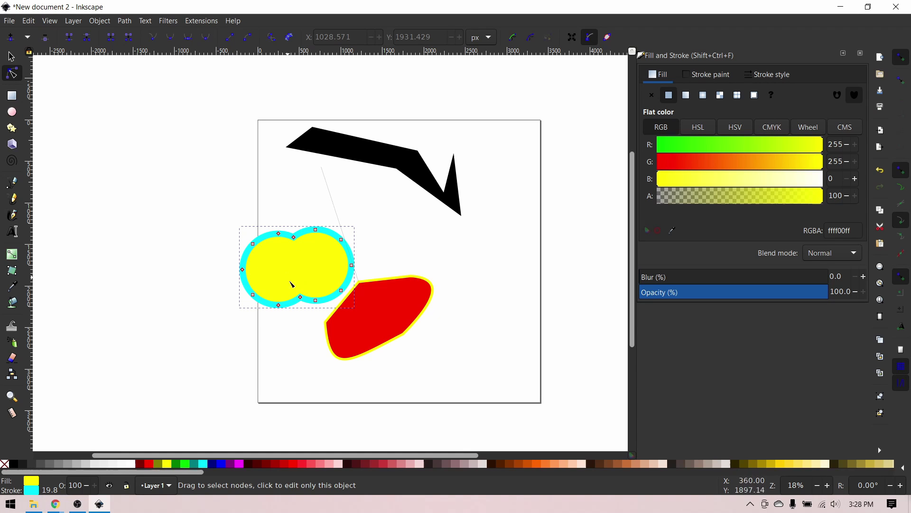
{"action": "left_click", "coordinate": [12, 57]}
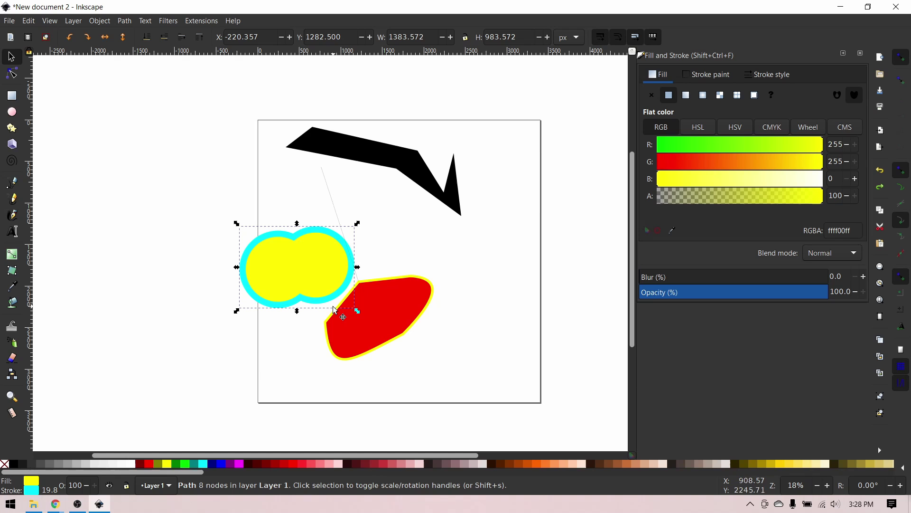
Undo the previous merge and Combine the yellow and red circles into one path
{"action": "left_click", "coordinate": [126, 20]}
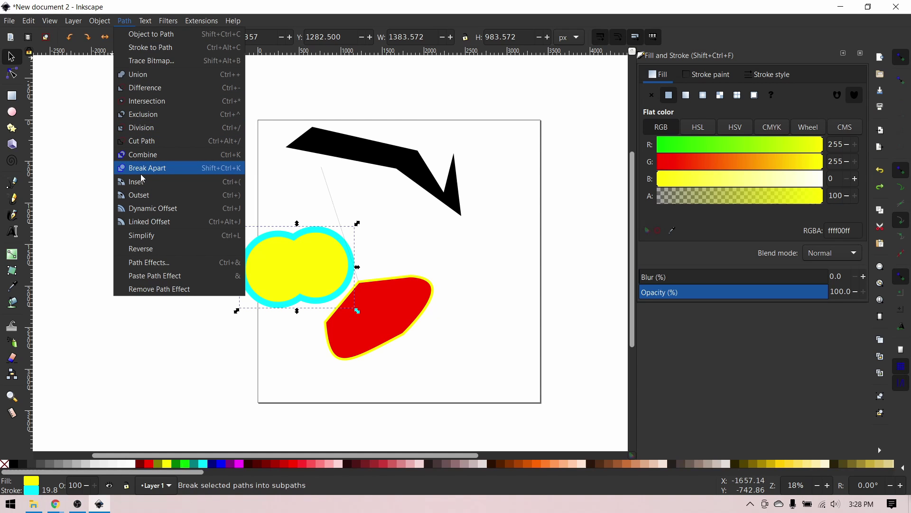
{"action": "left_click", "coordinate": [153, 351]}
{"action": "key", "text": "ctrl+z"}
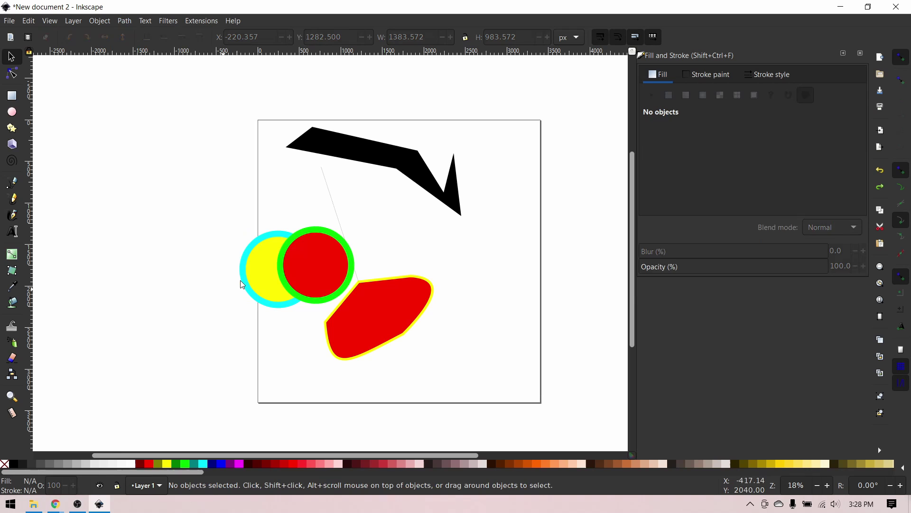
{"action": "left_click", "coordinate": [298, 266]}
{"action": "left_click", "coordinate": [264, 270], "text": "shift"}
{"action": "left_click", "coordinate": [124, 20]}
{"action": "left_click", "coordinate": [141, 156]}
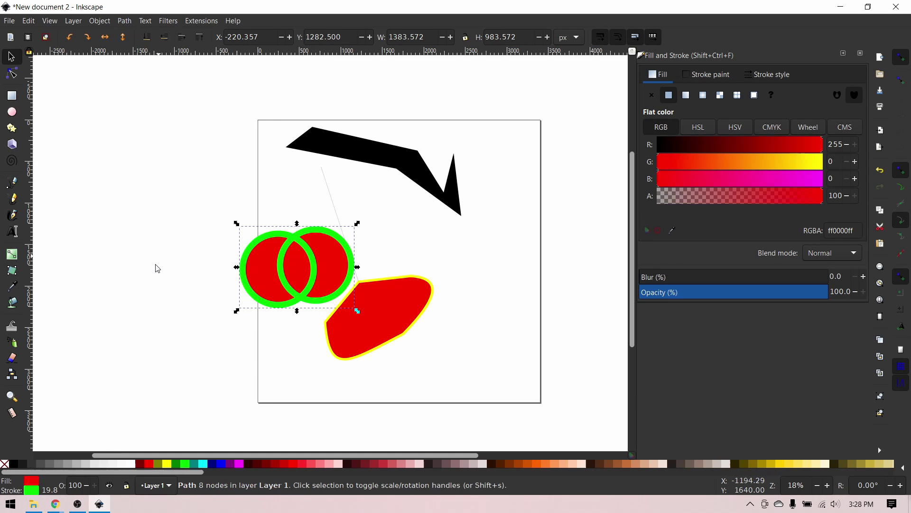
{"action": "left_click", "coordinate": [156, 265]}
Break the combined path apart, move one red circle beside the black shape, then undo
{"action": "left_click", "coordinate": [282, 247]}
{"action": "left_click", "coordinate": [124, 20]}
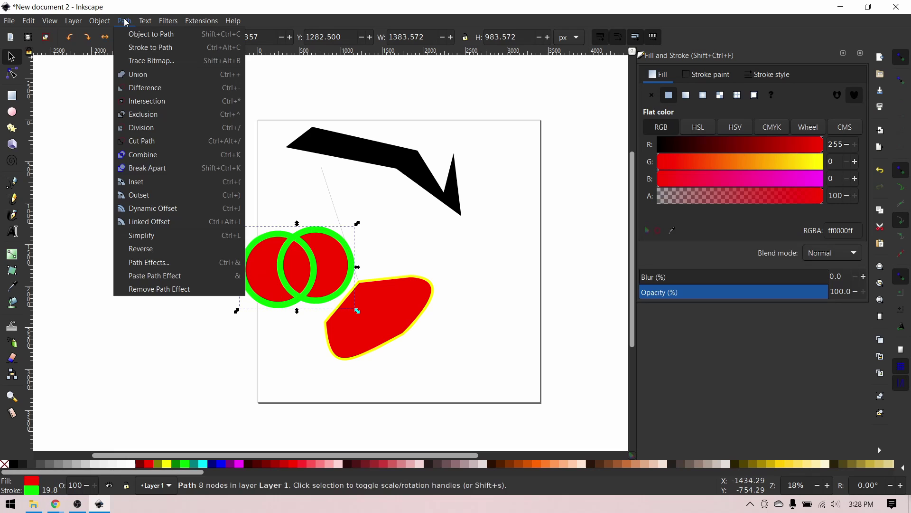
{"action": "left_click", "coordinate": [153, 169]}
{"action": "left_click", "coordinate": [145, 272]}
{"action": "left_click_drag", "start_coordinate": [313, 268], "coordinate": [248, 151]}
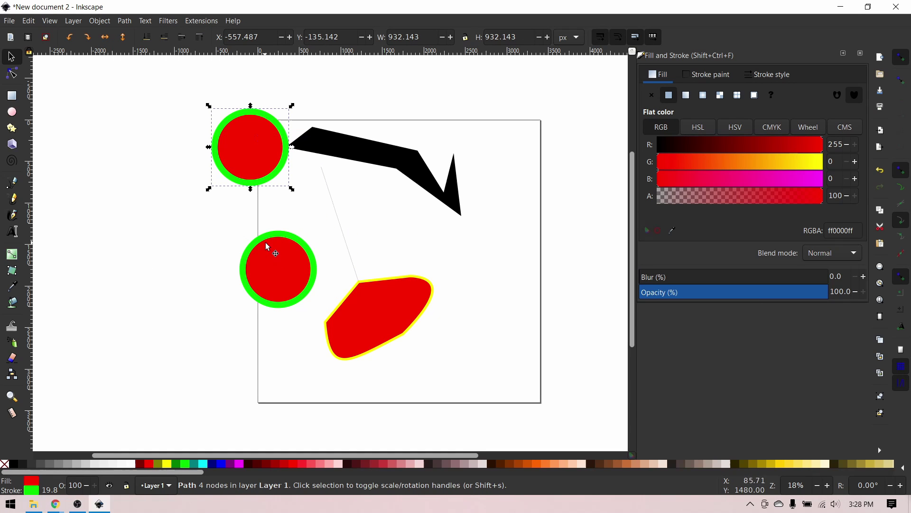
{"action": "key", "text": "ctrl"}
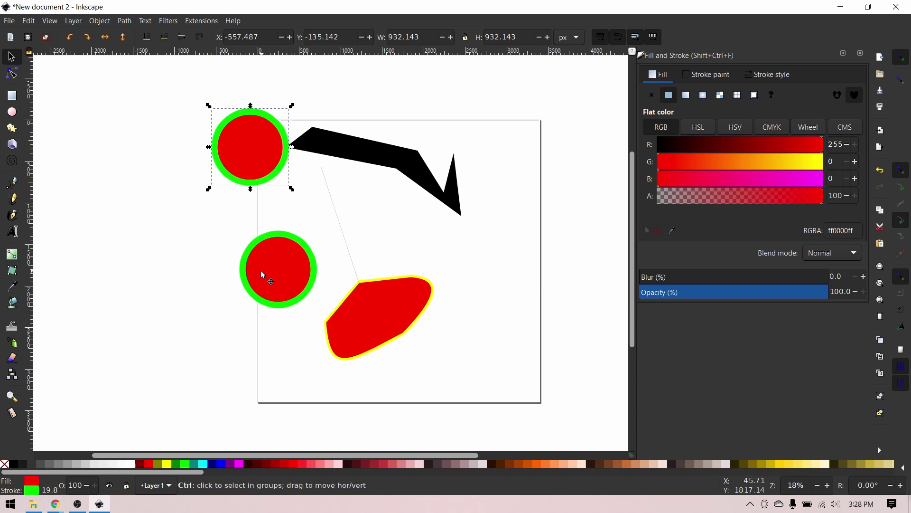
{"action": "key", "text": "ctrl+z"}
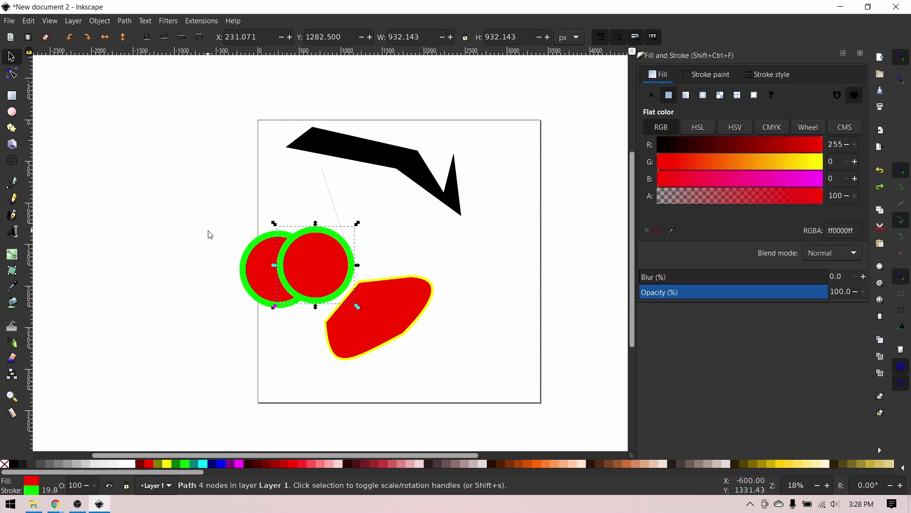
Combine the two circles into a single path, leaving the Path menu unused
{"action": "left_click", "coordinate": [213, 174]}
{"action": "left_click", "coordinate": [124, 21]}
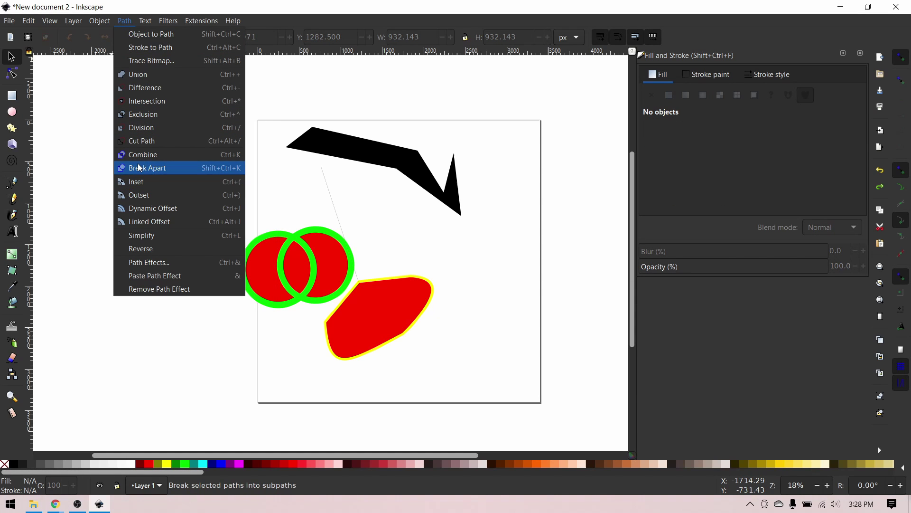
{"action": "left_click", "coordinate": [254, 292]}
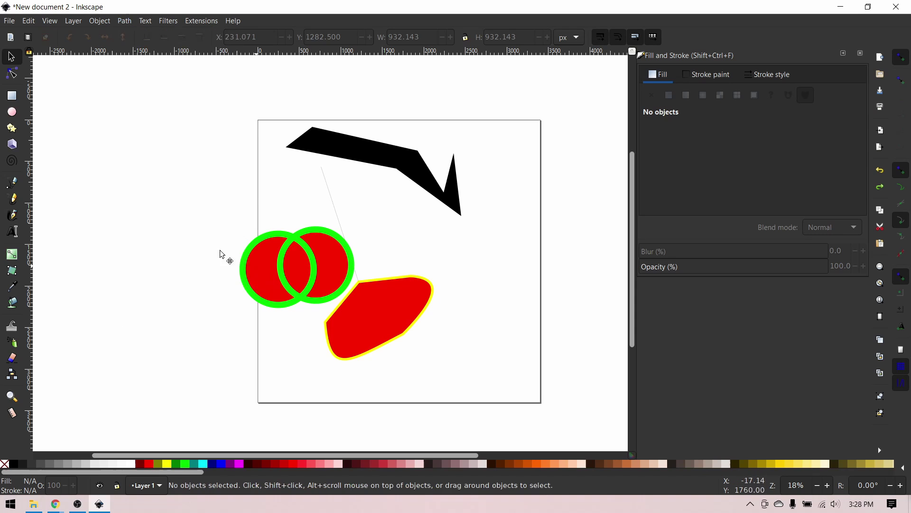
Undo the combine and move the yellow circle left, off the page
{"action": "left_click_drag", "start_coordinate": [245, 257], "coordinate": [199, 248]}
{"action": "key", "text": "ctrl+z"}
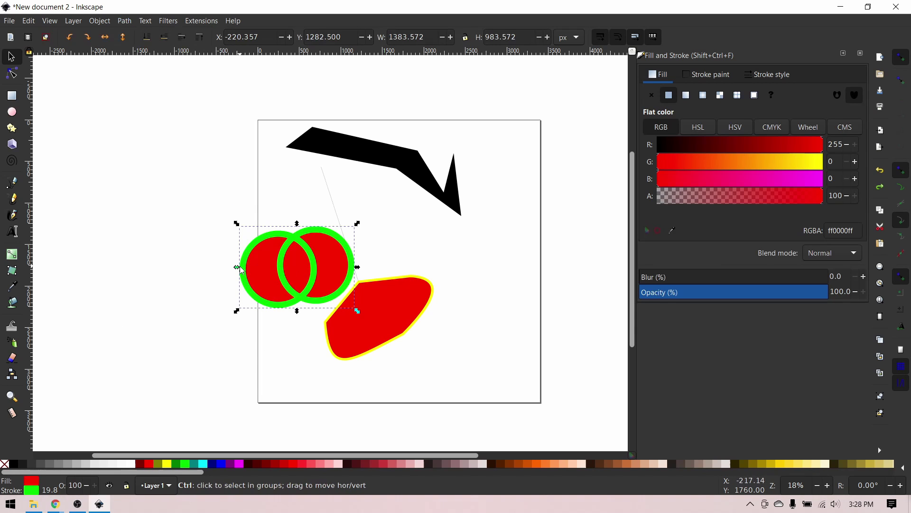
{"action": "key", "text": "ctrl+z"}
{"action": "left_click_drag", "start_coordinate": [255, 283], "coordinate": [190, 257]}
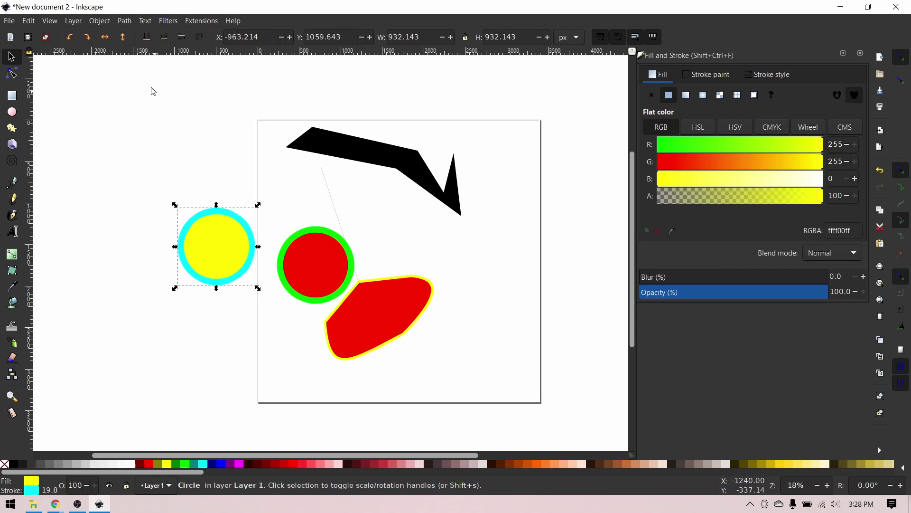
Inset the yellow circle twice, outset it twice, then inset it once more with Ctrl+(
{"action": "left_click", "coordinate": [118, 22]}
{"action": "left_click", "coordinate": [153, 184]}
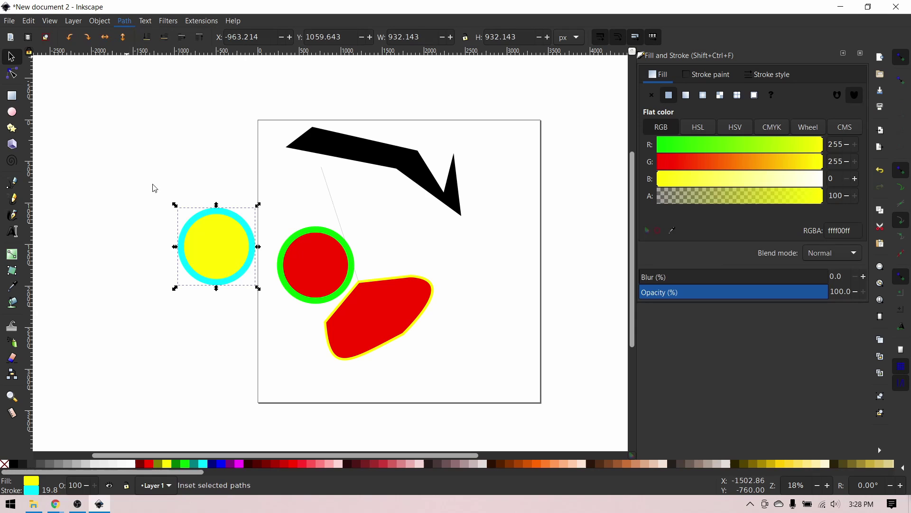
{"action": "left_click", "coordinate": [122, 21]}
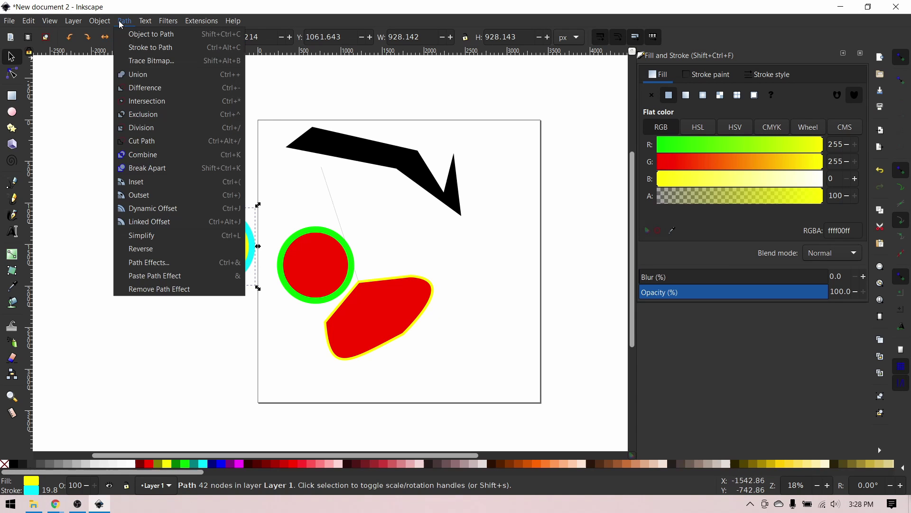
{"action": "left_click", "coordinate": [144, 185]}
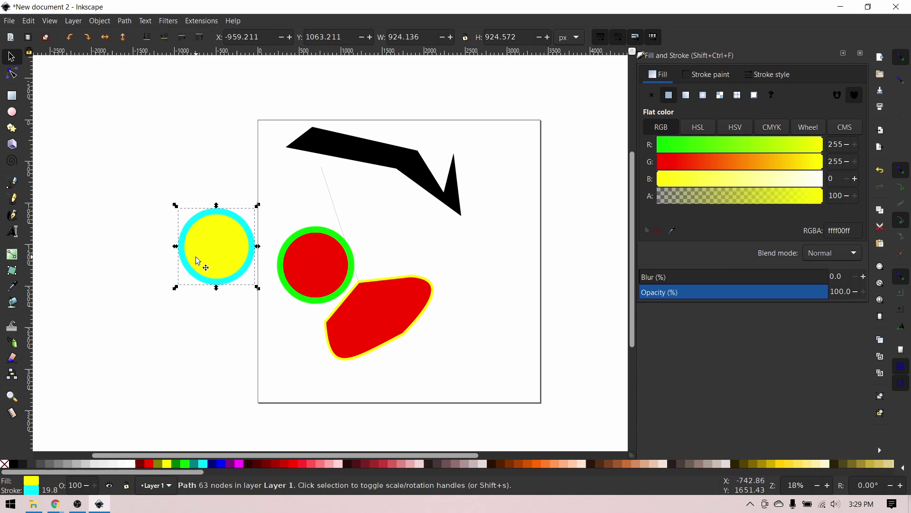
{"action": "left_click", "coordinate": [122, 23]}
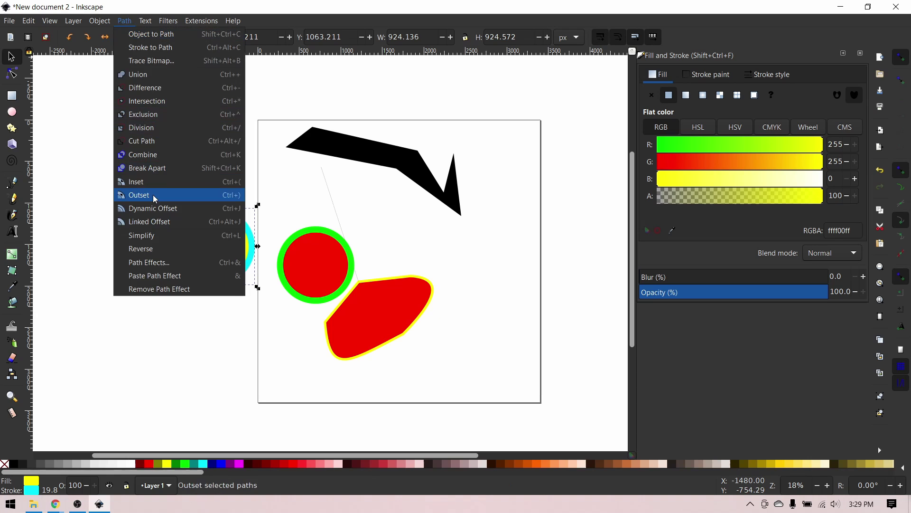
{"action": "left_click", "coordinate": [153, 195]}
{"action": "left_click", "coordinate": [125, 21]}
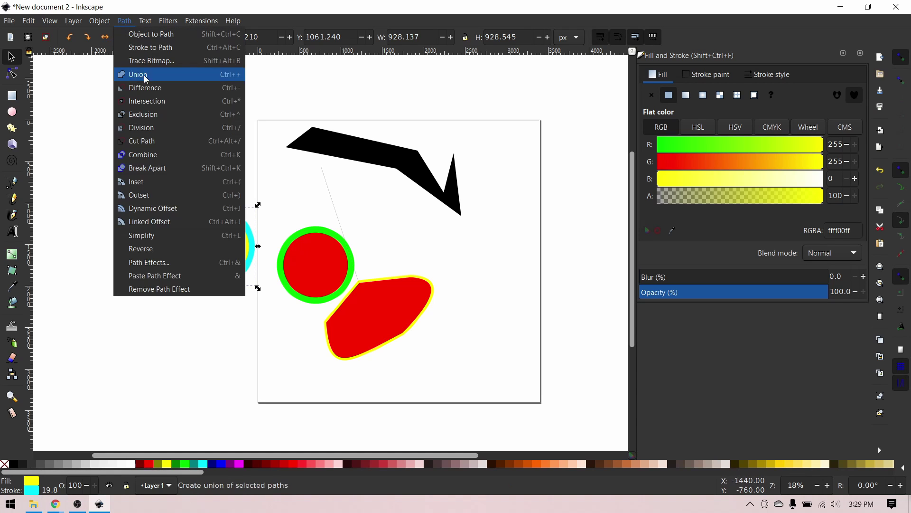
{"action": "left_click", "coordinate": [149, 195]}
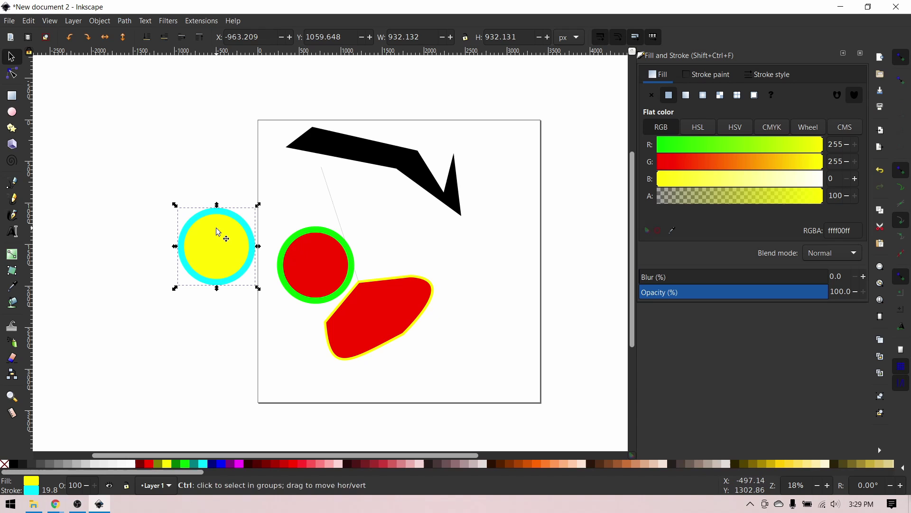
{"action": "key", "text": "ctrl+parenleft"}
{"action": "key", "text": "ctrl+parenleft"}
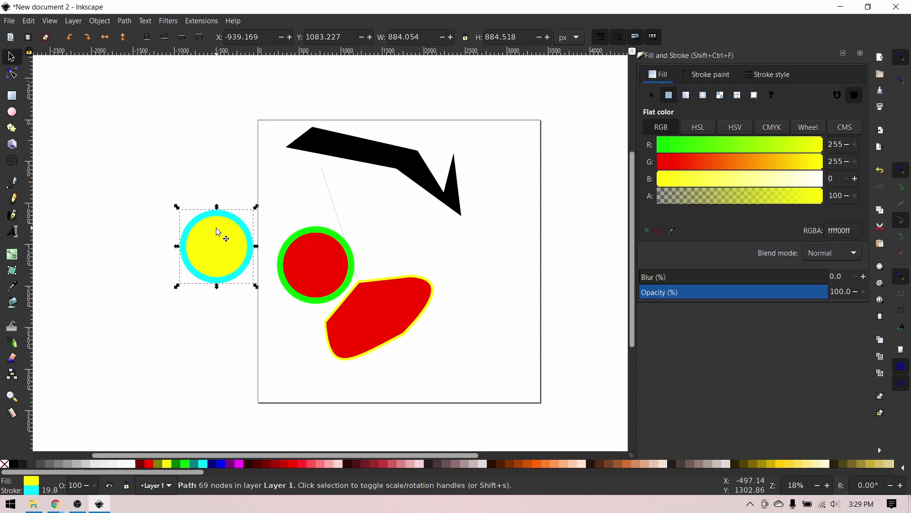
Outset the black angular shape three times (Ctrl+)), enlarging it to about 2260 × 1202 px
{"action": "left_click", "coordinate": [326, 157]}
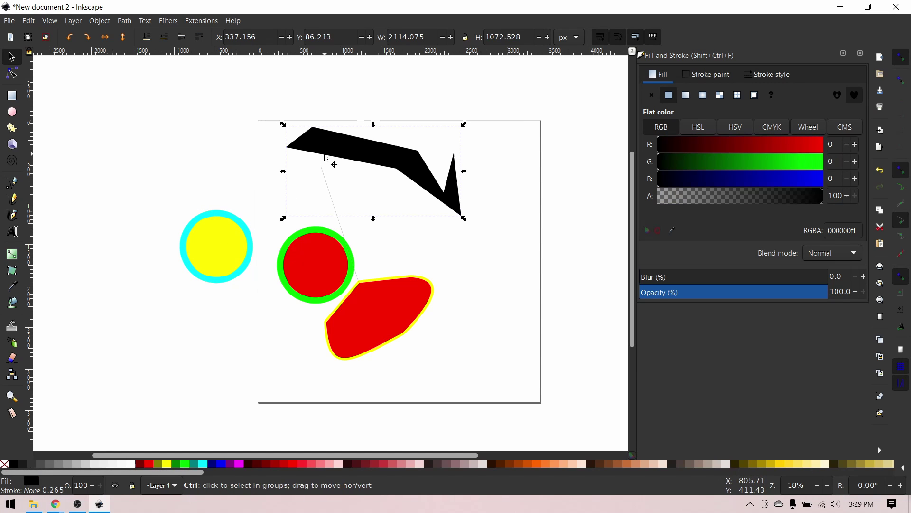
{"action": "key", "text": "ctrl+parenright"}
{"action": "key", "text": "period"}
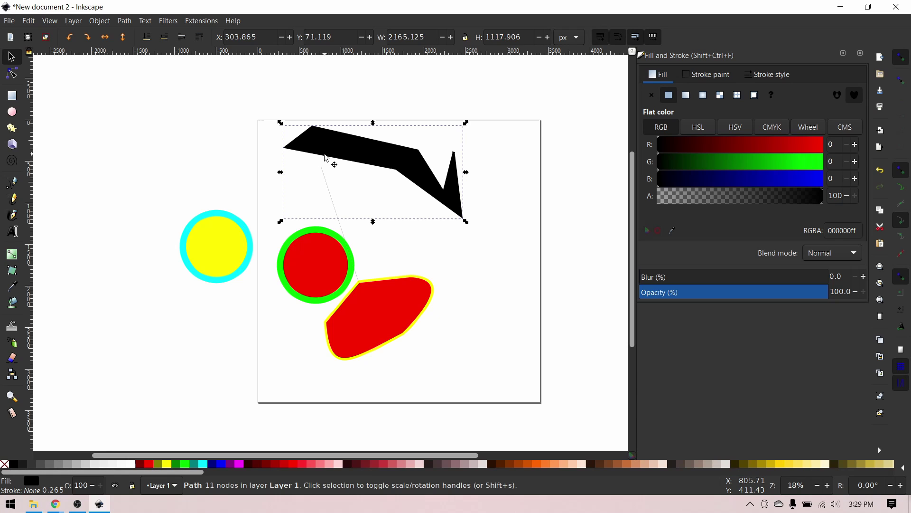
{"action": "key", "text": "ctrl"}
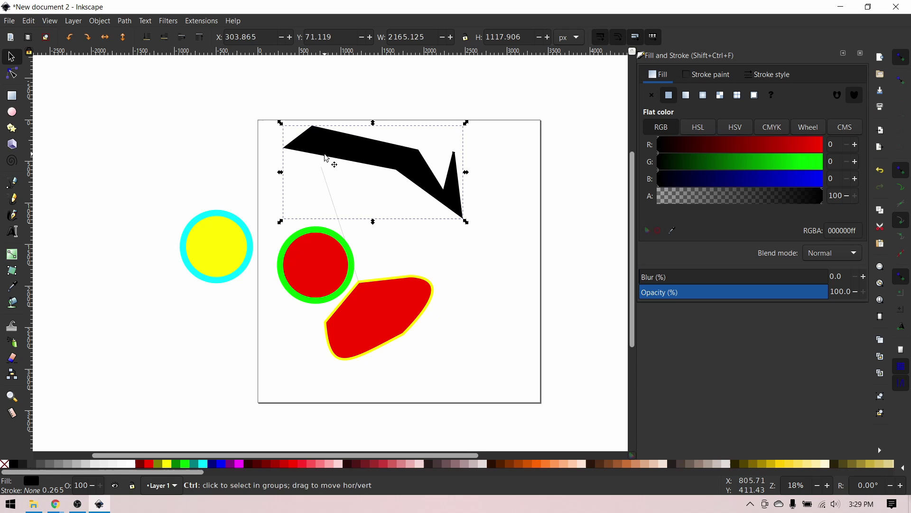
{"action": "key", "text": "period"}
{"action": "key", "text": "period"}
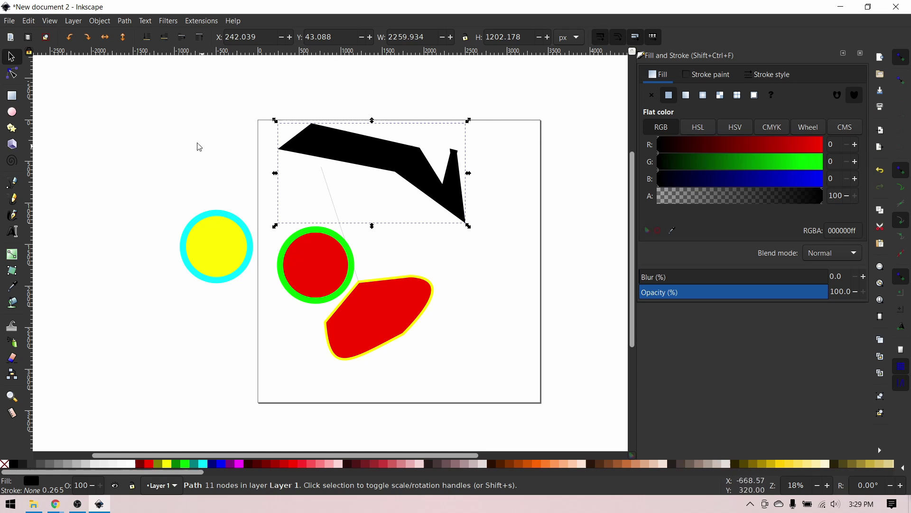
{"action": "left_click", "coordinate": [215, 165]}
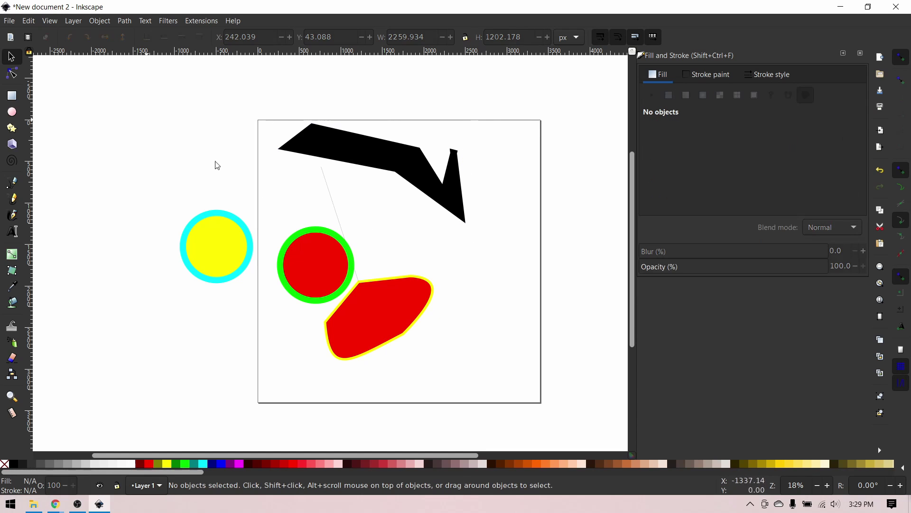
{"action": "left_click", "coordinate": [124, 21]}
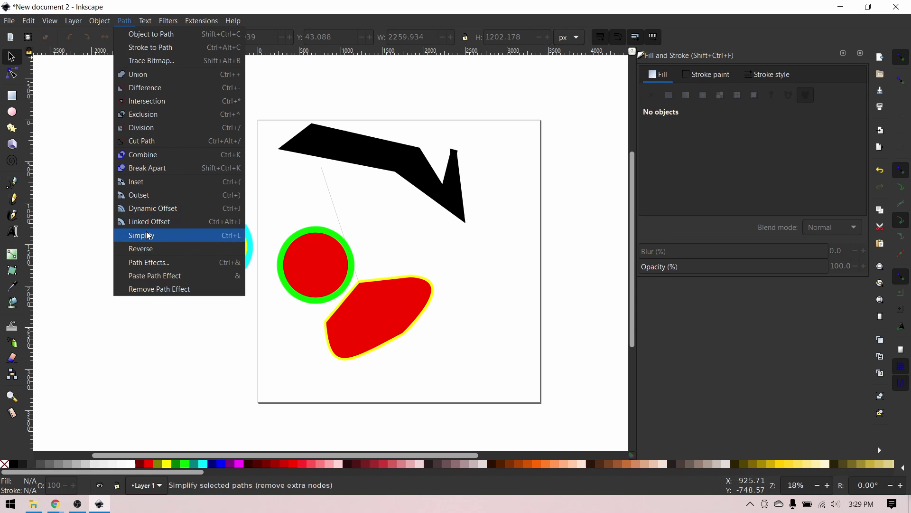
Draw a closed freehand outline with the Pencil tool right of the red blob
{"action": "left_click", "coordinate": [262, 343]}
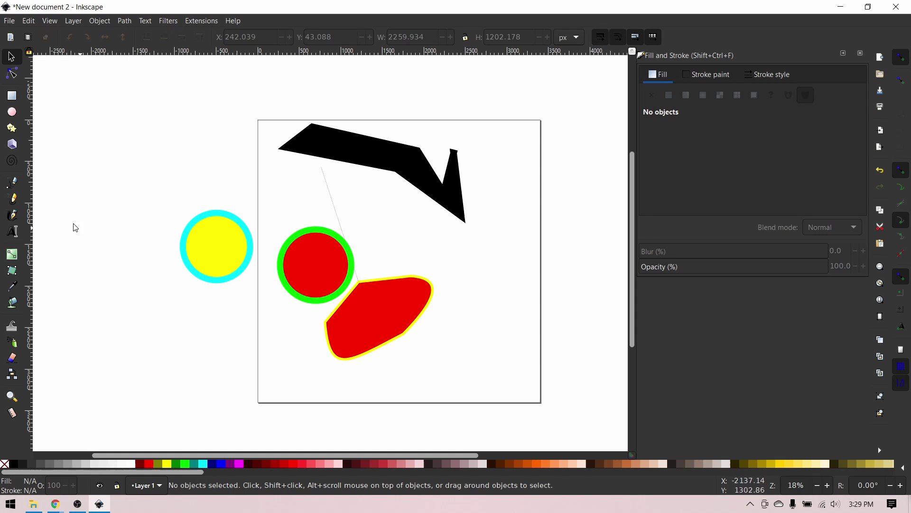
{"action": "left_click", "coordinate": [13, 199]}
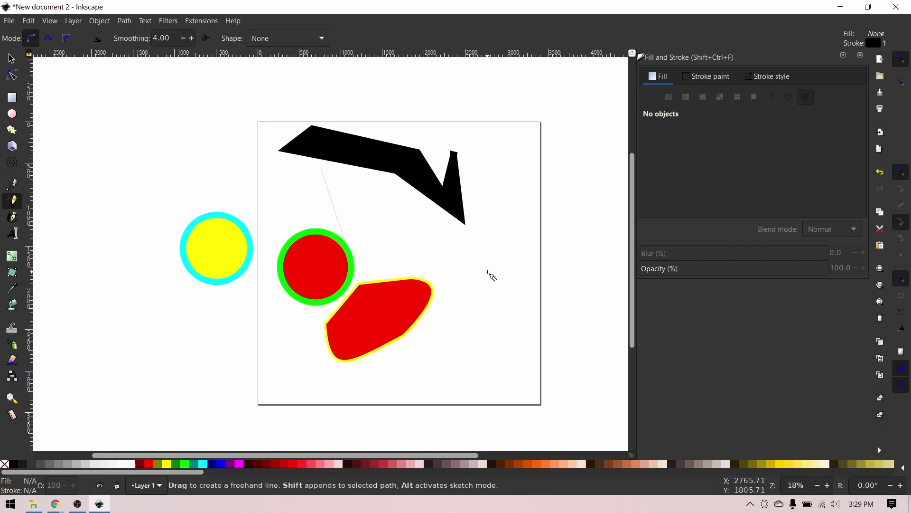
{"action": "mouse_move", "coordinate": [510, 273]}
{"action": "left_mouse_down"}
{"action": "mouse_move", "coordinate": [484, 286]}
{"action": "mouse_move", "coordinate": [506, 310]}
{"action": "mouse_move", "coordinate": [489, 347]}
{"action": "mouse_move", "coordinate": [532, 258]}
{"action": "mouse_move", "coordinate": [519, 225]}
{"action": "mouse_move", "coordinate": [511, 276]}
{"action": "left_mouse_up"}
{"action": "scroll", "coordinate": [515, 280], "scroll_direction": "up", "scroll_amount": 5}
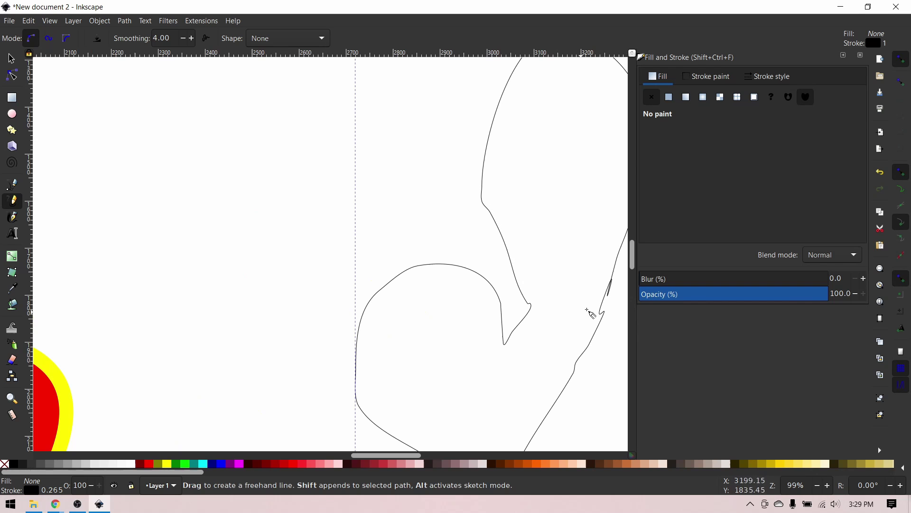
{"action": "scroll", "coordinate": [454, 304], "scroll_direction": "down", "scroll_amount": 3}
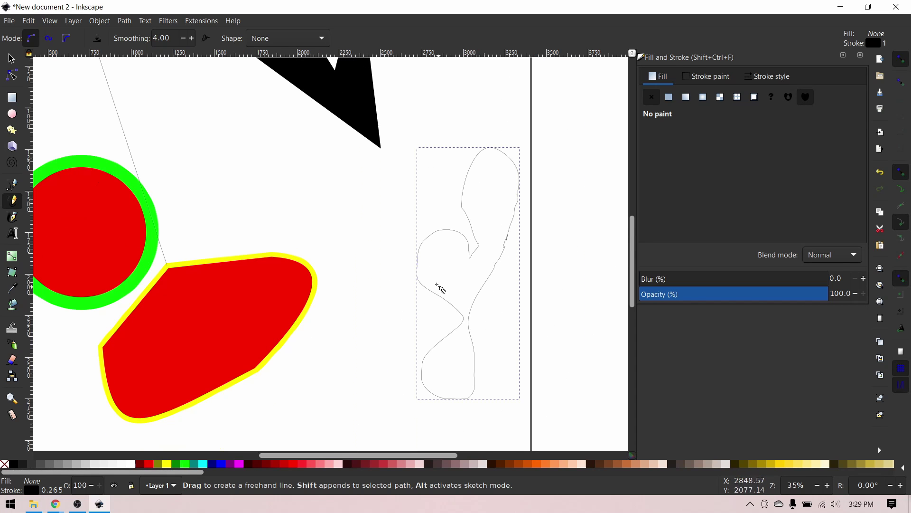
Simplify the freehand path to 22 nodes with Path > Simplify
{"action": "left_click", "coordinate": [15, 77]}
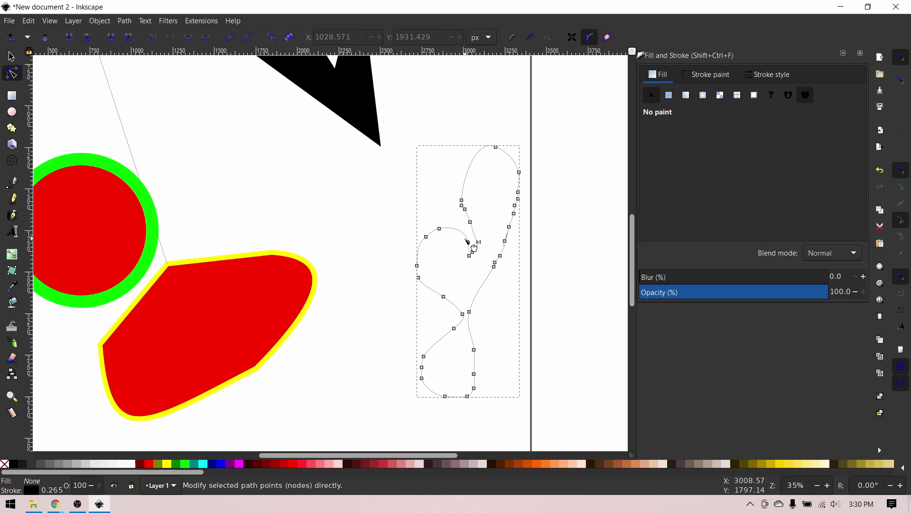
{"action": "left_click", "coordinate": [124, 21]}
{"action": "left_click", "coordinate": [142, 236]}
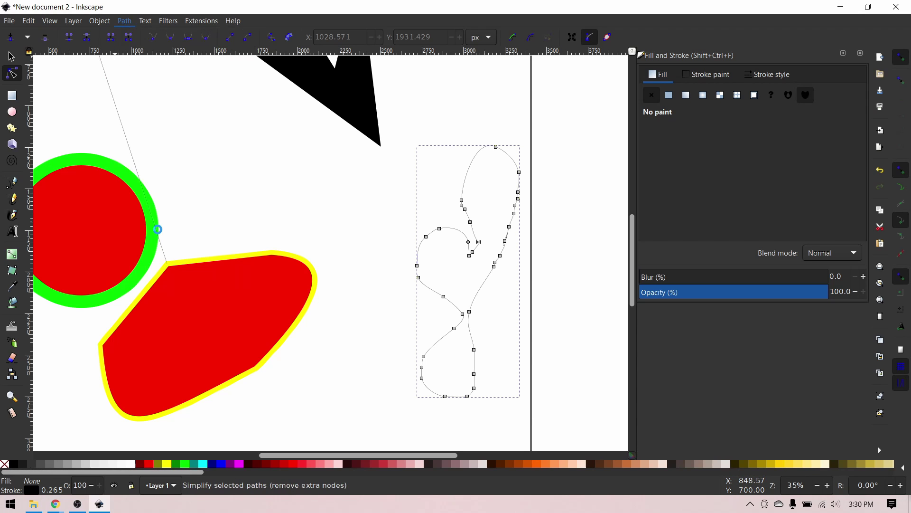
{"action": "key", "text": "shift+ctrl+c"}
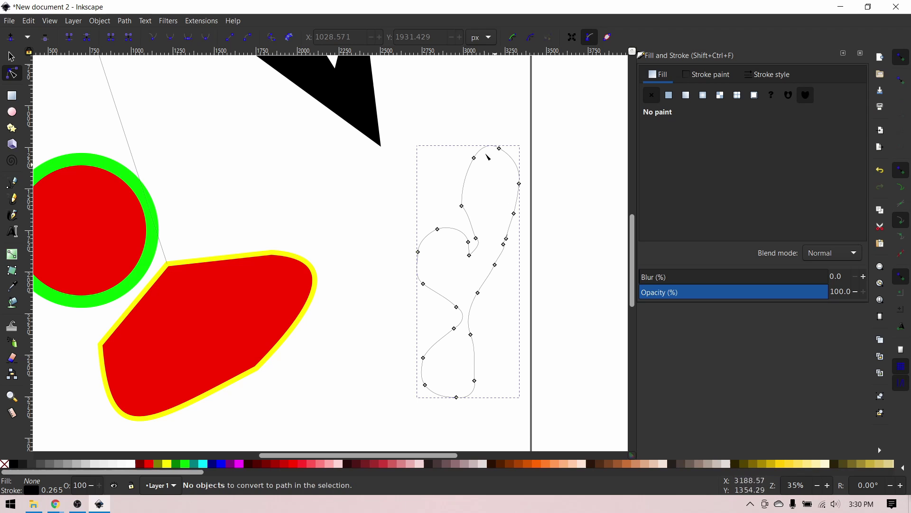
{"action": "left_click", "coordinate": [12, 58]}
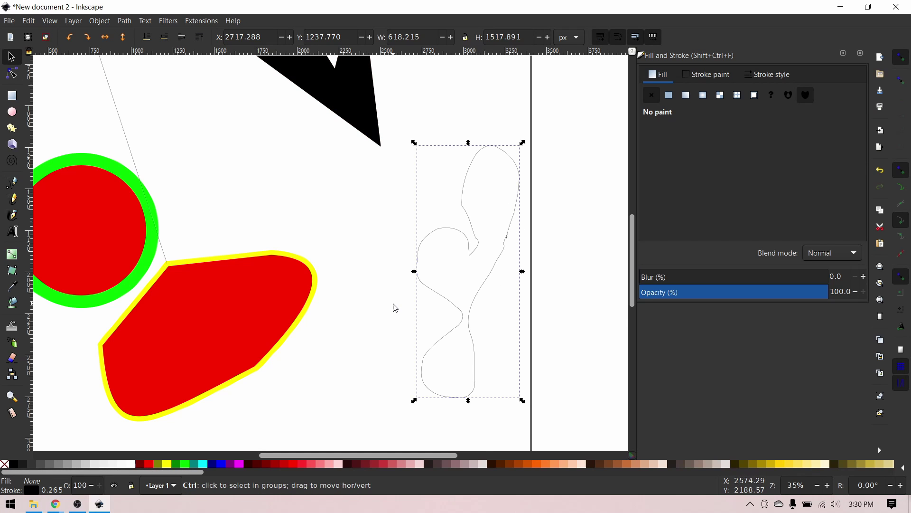
{"action": "scroll", "coordinate": [393, 307], "scroll_direction": "down", "scroll_amount": 2}
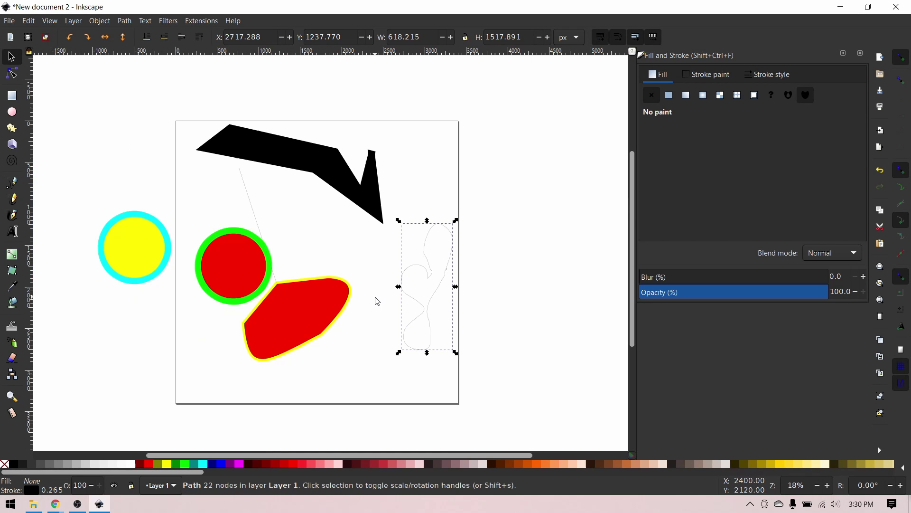
Delete the yellow circle and the red blob
{"action": "left_click", "coordinate": [336, 240]}
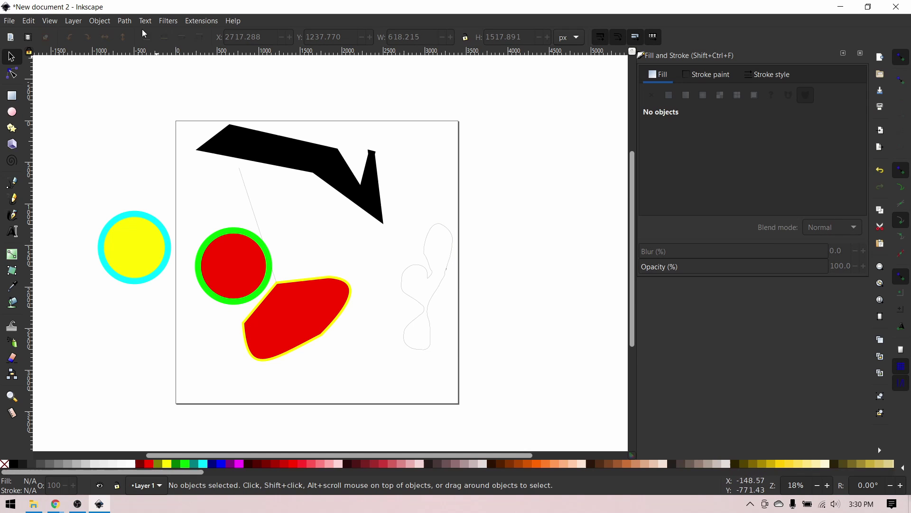
{"action": "left_click", "coordinate": [125, 22]}
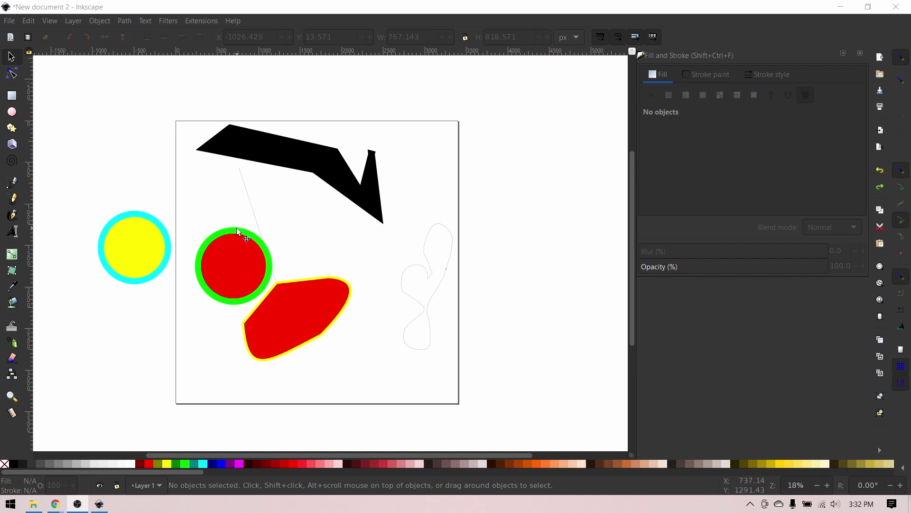
{"action": "left_click", "coordinate": [138, 253]}
{"action": "key", "text": "Delete"}
{"action": "left_click", "coordinate": [298, 313]}
{"action": "key", "text": "Delete"}
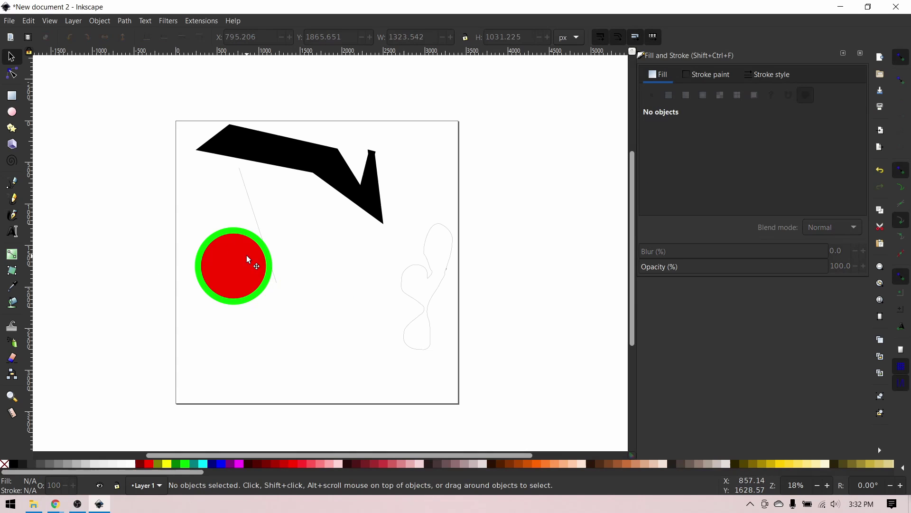
Delete the remaining leftover shape, stroke line, black polygon and faint outline shape
{"action": "left_click", "coordinate": [248, 258]}
{"action": "key", "text": "Delete"}
{"action": "key", "text": "Delete"}
{"action": "left_click", "coordinate": [243, 178]}
{"action": "key", "text": "Delete"}
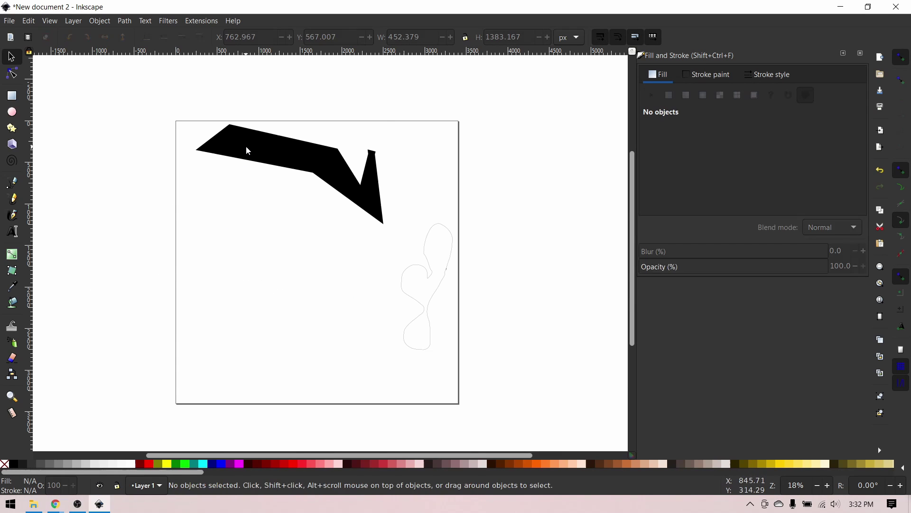
{"action": "left_click", "coordinate": [246, 149]}
{"action": "key", "text": "Delete"}
{"action": "left_click", "coordinate": [432, 305]}
{"action": "key", "text": "Delete"}
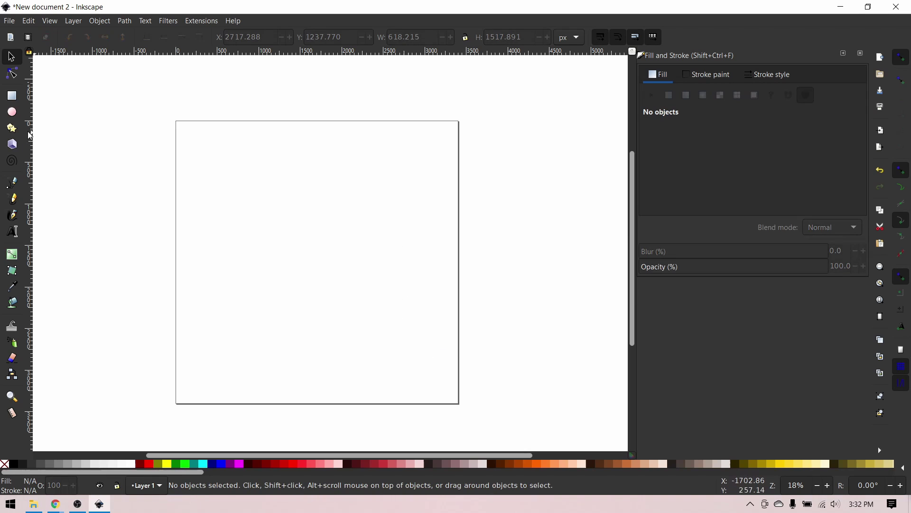
Draw a yellow cyan-outlined square and round its corners with the corner handle
{"action": "left_click", "coordinate": [11, 97]}
{"action": "mouse_move", "coordinate": [232, 169]}
{"action": "left_mouse_down"}
{"action": "mouse_move", "coordinate": [398, 286]}
{"action": "mouse_move", "coordinate": [364, 257]}
{"action": "mouse_move", "coordinate": [349, 227]}
{"action": "mouse_move", "coordinate": [385, 320]}
{"action": "mouse_move", "coordinate": [328, 265]}
{"action": "mouse_move", "coordinate": [377, 314]}
{"action": "mouse_move", "coordinate": [364, 299]}
{"action": "left_mouse_up"}
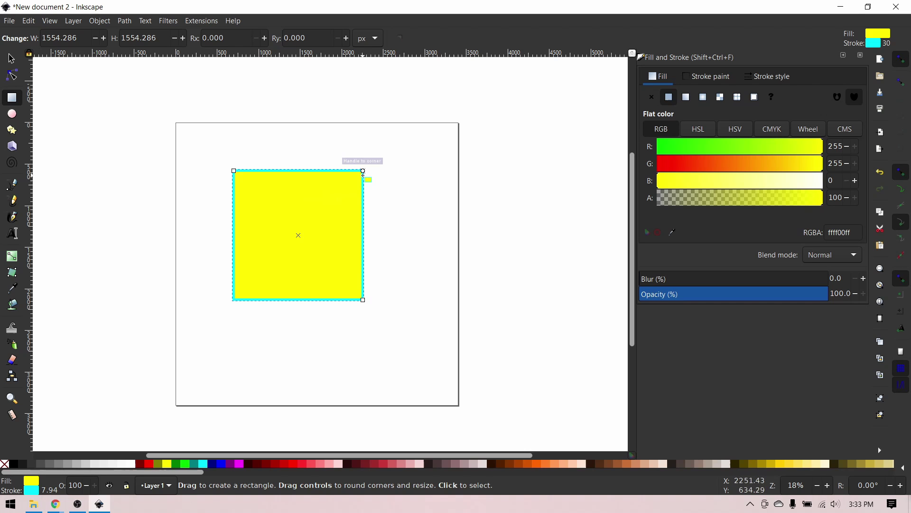
{"action": "left_click_drag", "start_coordinate": [363, 172], "coordinate": [352, 207]}
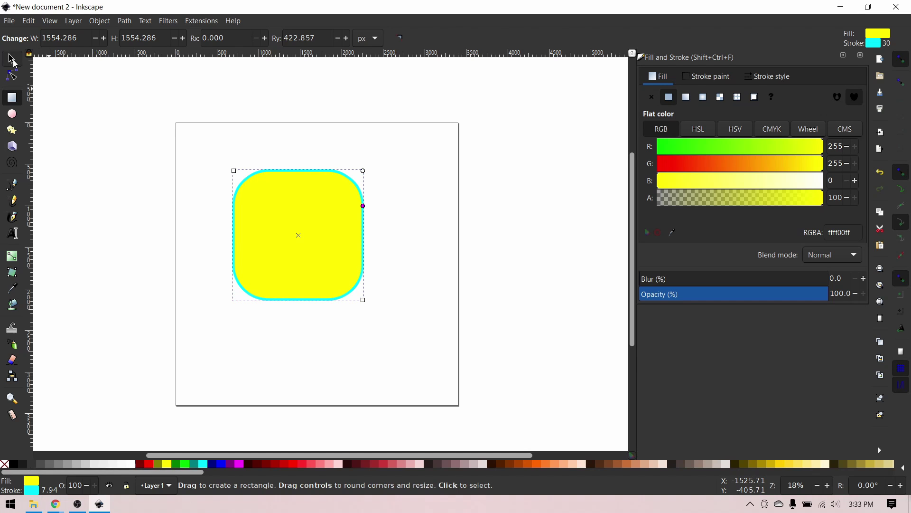
{"action": "left_click", "coordinate": [13, 59]}
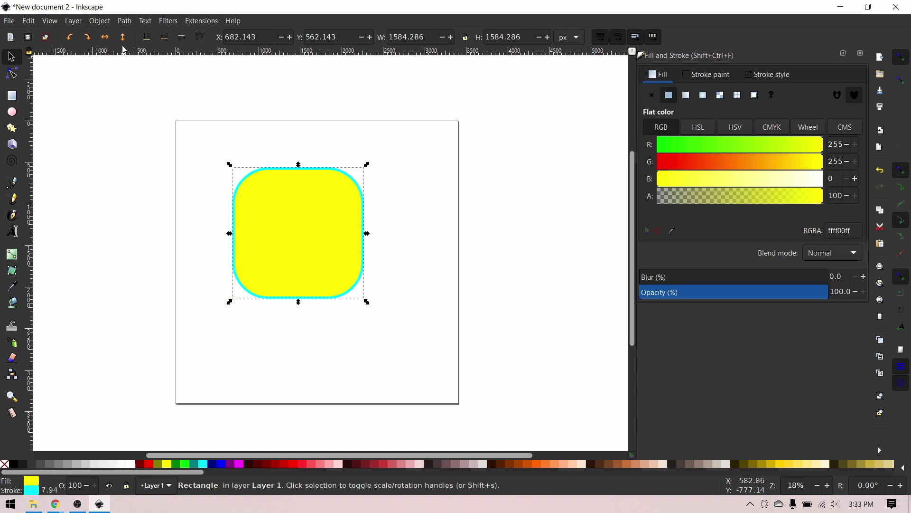
Convert the square with Object to Path, test a node drag, then undo it
{"action": "left_click", "coordinate": [125, 21]}
{"action": "left_click", "coordinate": [134, 34]}
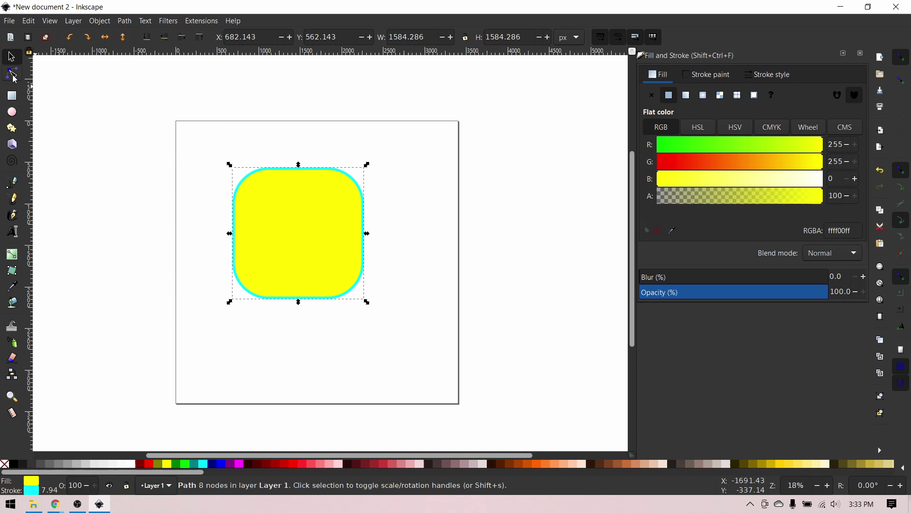
{"action": "left_click", "coordinate": [13, 75]}
{"action": "left_click_drag", "start_coordinate": [268, 168], "coordinate": [253, 159]}
{"action": "key", "text": "ctrl+z"}
{"action": "left_click", "coordinate": [51, 109]}
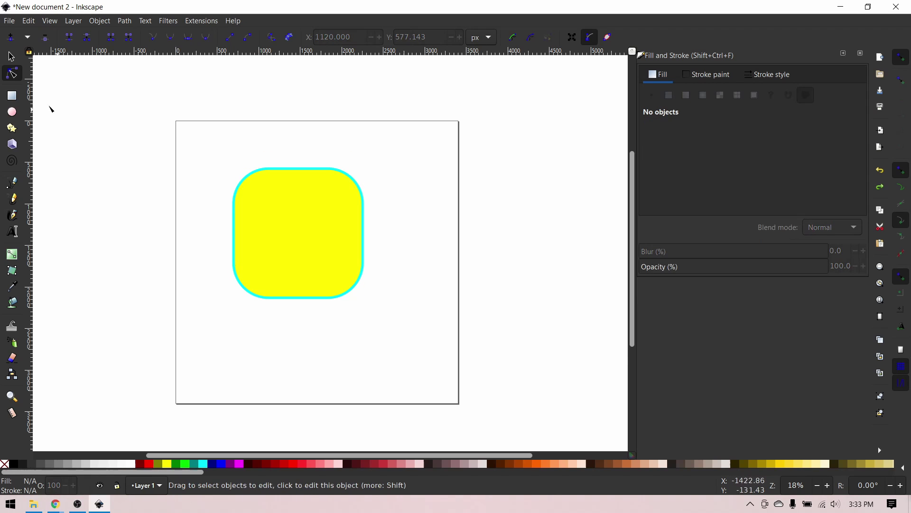
Delete the rounded yellow square
{"action": "left_click", "coordinate": [11, 57]}
{"action": "left_click", "coordinate": [295, 237]}
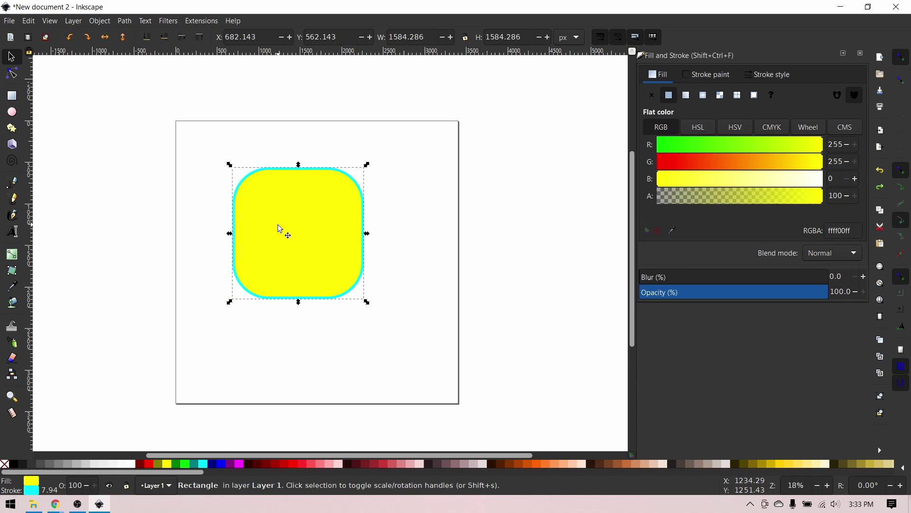
{"action": "key", "text": "Delete"}
Draw a yellow circle, open it into a pie segment, then delete it
{"action": "left_click", "coordinate": [12, 114]}
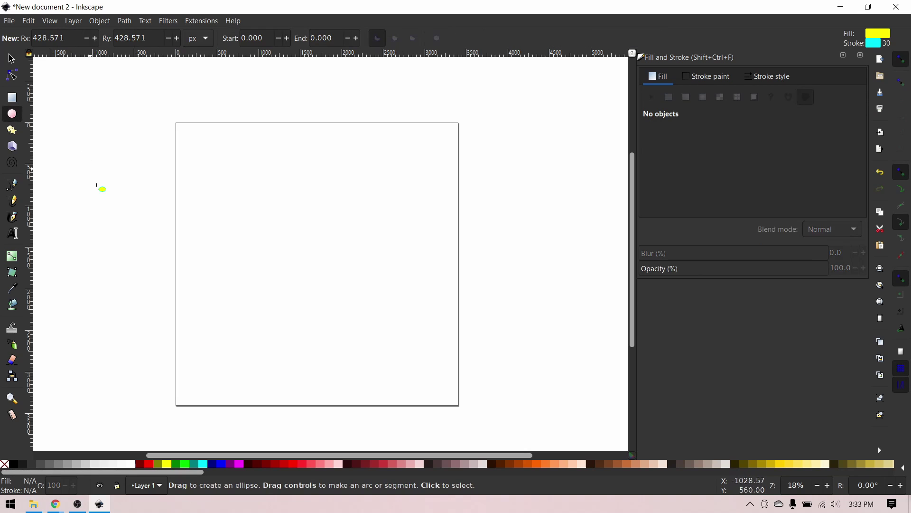
{"action": "mouse_move", "coordinate": [257, 196]}
{"action": "left_mouse_down"}
{"action": "mouse_move", "coordinate": [326, 212]}
{"action": "mouse_move", "coordinate": [392, 284]}
{"action": "mouse_move", "coordinate": [380, 249]}
{"action": "mouse_move", "coordinate": [315, 279]}
{"action": "mouse_move", "coordinate": [395, 275]}
{"action": "mouse_move", "coordinate": [353, 244]}
{"action": "mouse_move", "coordinate": [389, 323]}
{"action": "mouse_move", "coordinate": [338, 276]}
{"action": "left_mouse_up"}
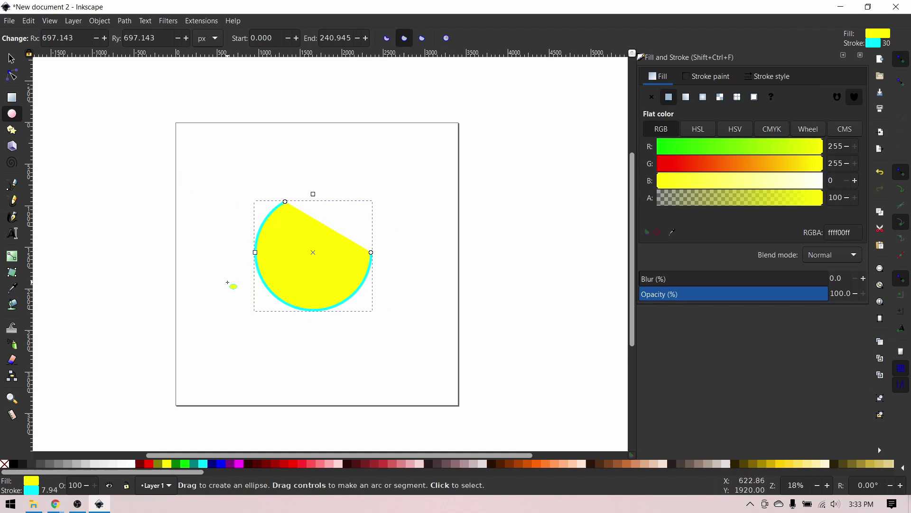
{"action": "left_click_drag", "start_coordinate": [285, 201], "coordinate": [342, 202]}
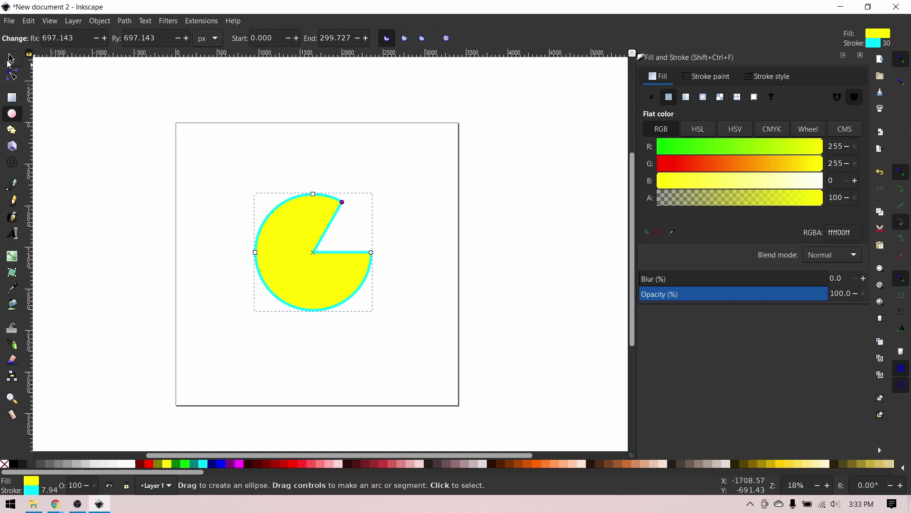
{"action": "left_click", "coordinate": [10, 60]}
{"action": "key", "text": "Delete"}
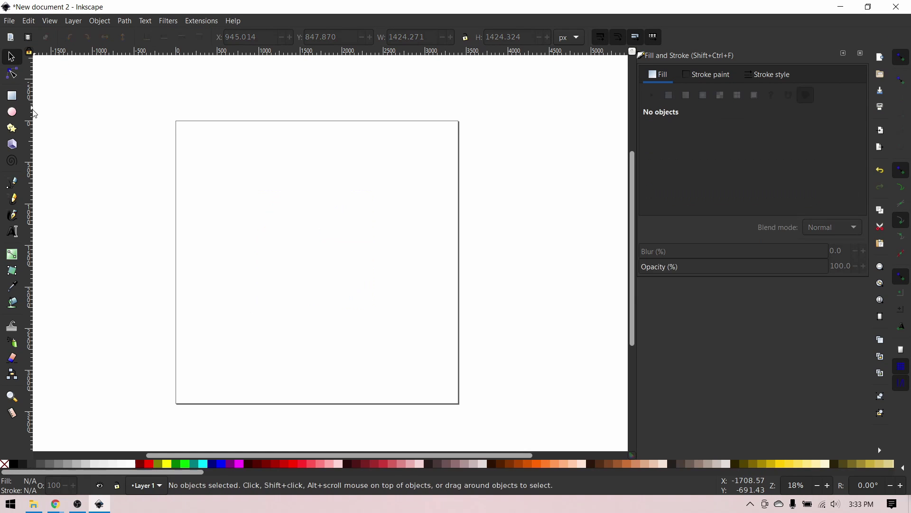
Draw a yellow pentagon and, in star mode, a five-pointed star below it
{"action": "left_click", "coordinate": [12, 130]}
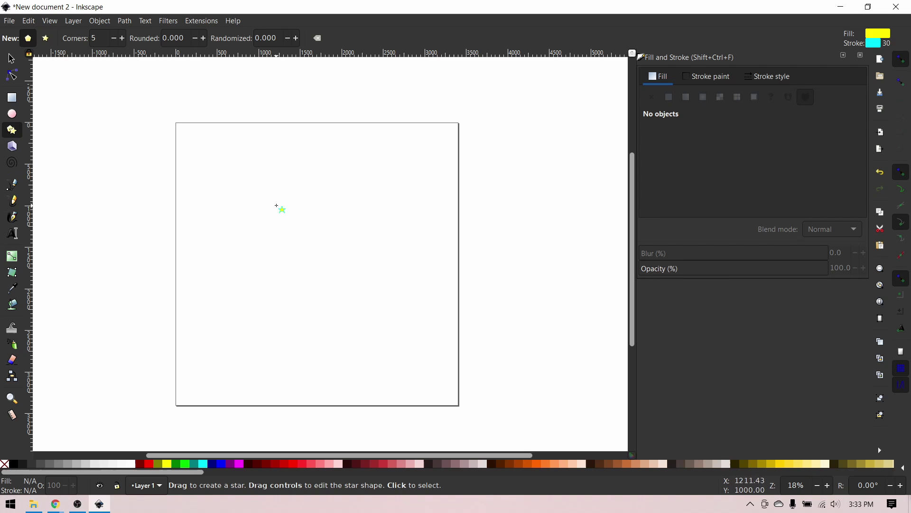
{"action": "mouse_move", "coordinate": [270, 197]}
{"action": "left_mouse_down"}
{"action": "mouse_move", "coordinate": [312, 244]}
{"action": "mouse_move", "coordinate": [257, 236]}
{"action": "mouse_move", "coordinate": [250, 260]}
{"action": "mouse_move", "coordinate": [309, 246]}
{"action": "mouse_move", "coordinate": [306, 237]}
{"action": "left_mouse_up"}
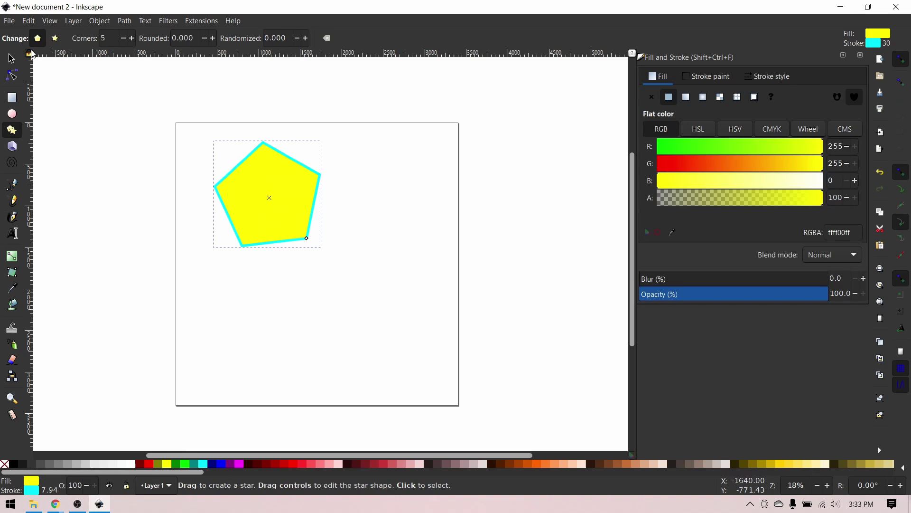
{"action": "left_click", "coordinate": [55, 41]}
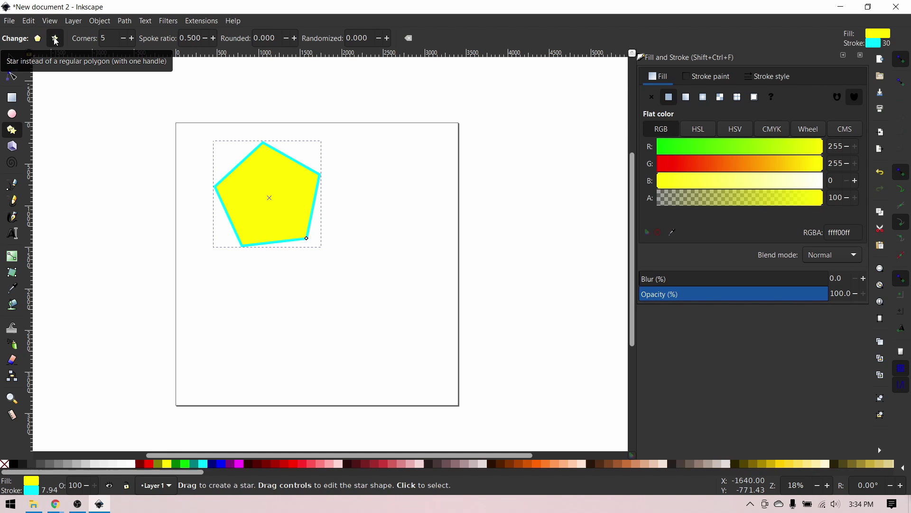
{"action": "left_click_drag", "start_coordinate": [333, 264], "coordinate": [352, 294]}
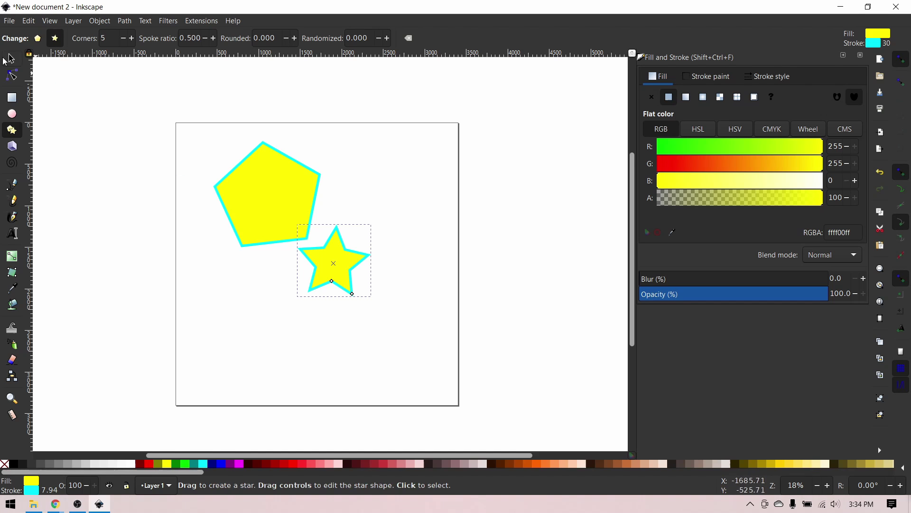
Set the pentagon's Corners to 6, making it a hexagon
{"action": "key", "text": "s"}
{"action": "left_click", "coordinate": [299, 224]}
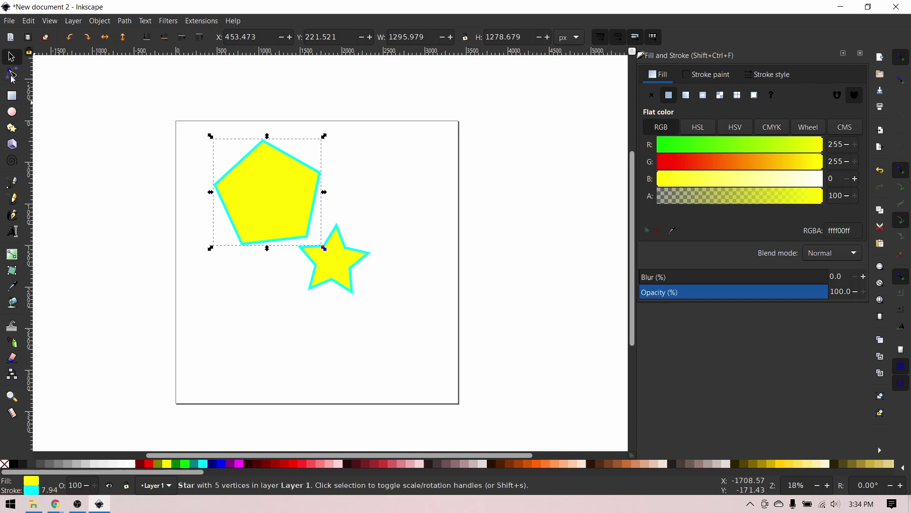
{"action": "left_click", "coordinate": [11, 131]}
{"action": "left_click", "coordinate": [135, 40]}
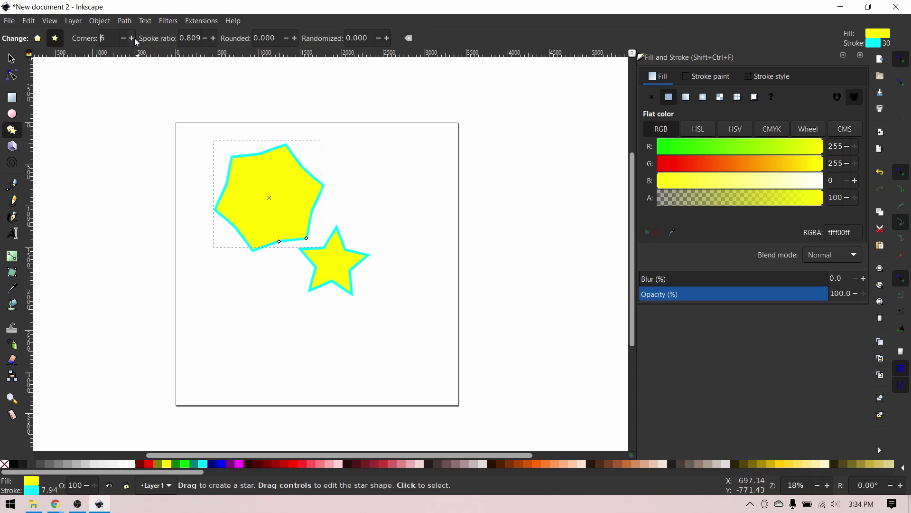
{"action": "left_click", "coordinate": [132, 40]}
{"action": "left_click", "coordinate": [131, 39]}
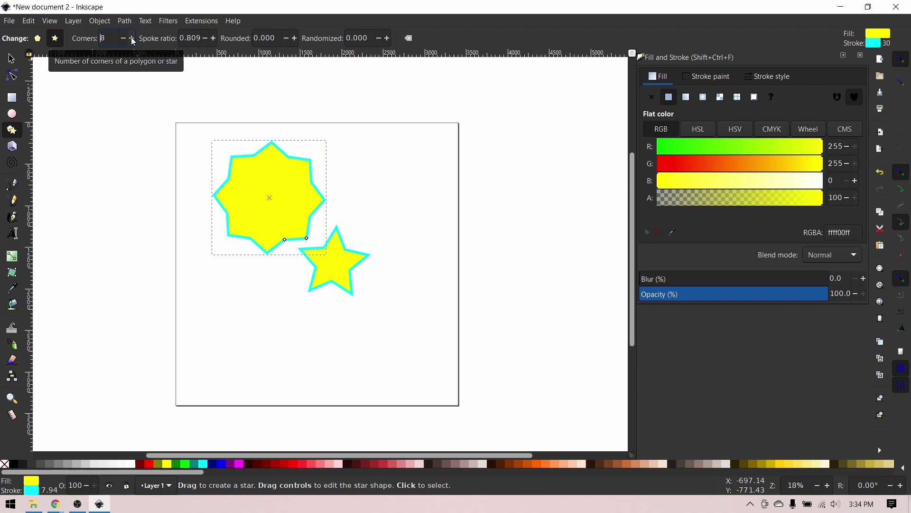
{"action": "left_click", "coordinate": [38, 39]}
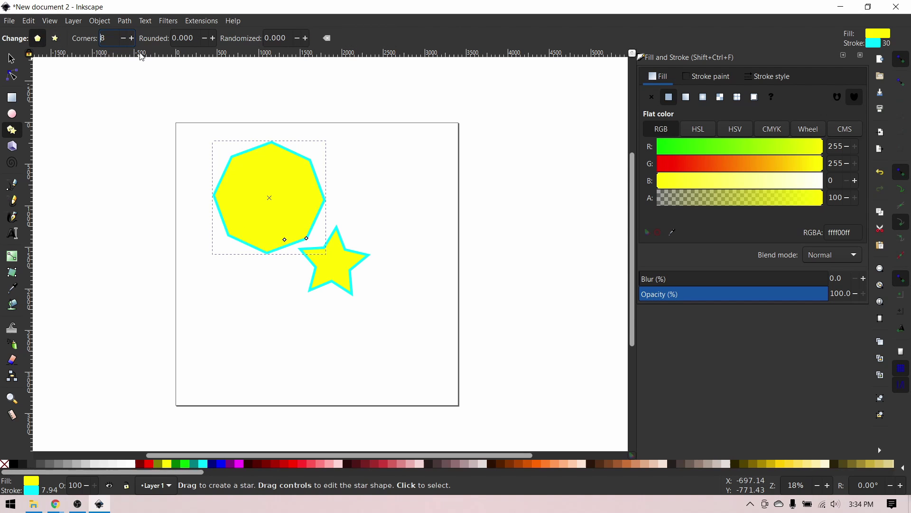
{"action": "left_click", "coordinate": [133, 40]}
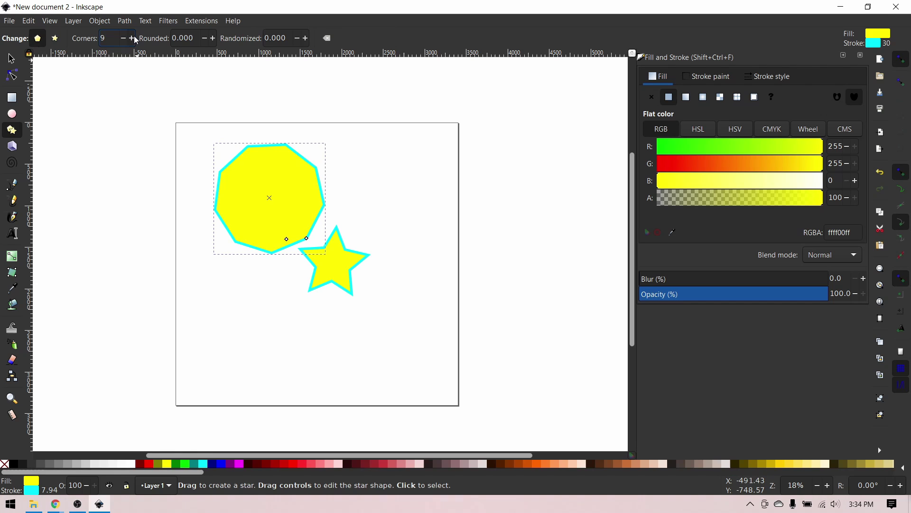
{"action": "left_click", "coordinate": [135, 39]}
{"action": "left_click", "coordinate": [124, 39]}
{"action": "left_click", "coordinate": [124, 38]}
{"action": "left_click", "coordinate": [124, 38]}
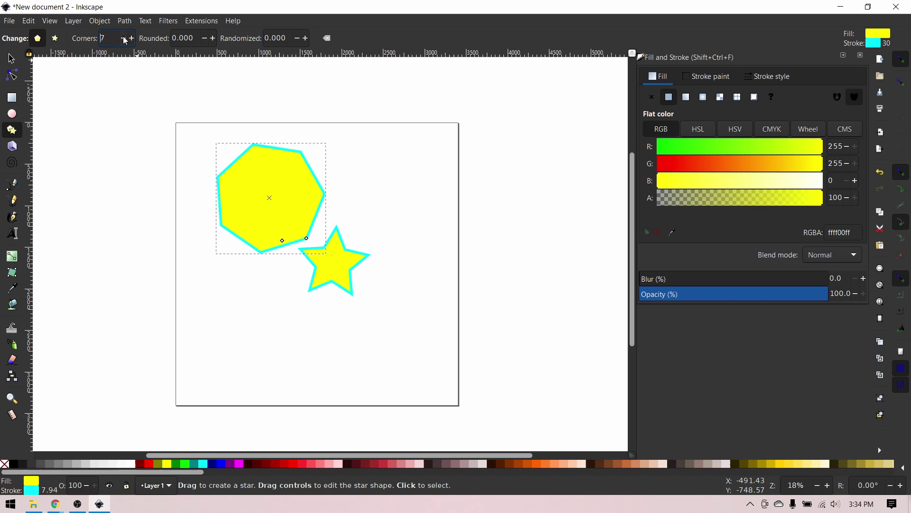
{"action": "left_click", "coordinate": [124, 39]}
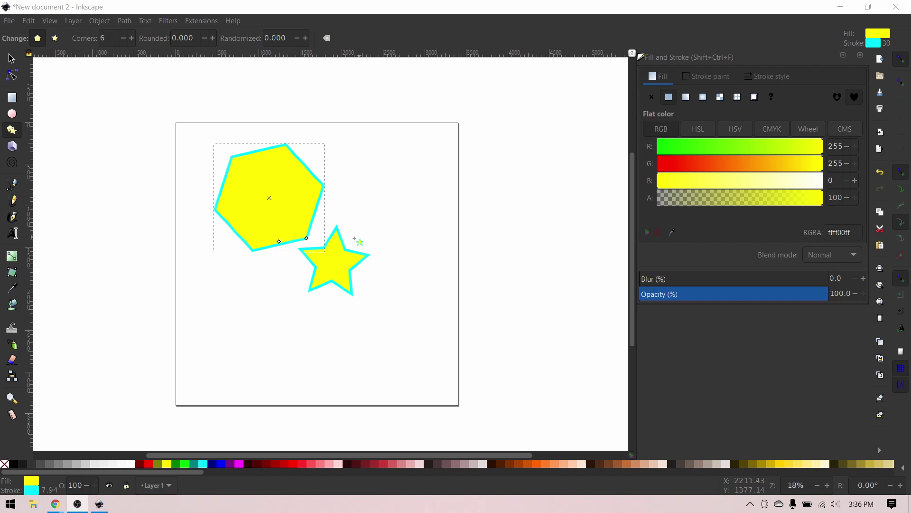
Add the text 'fdsafhvsdhf' below the star and scale it to about 1759 × 233 px
{"action": "left_click", "coordinate": [13, 232]}
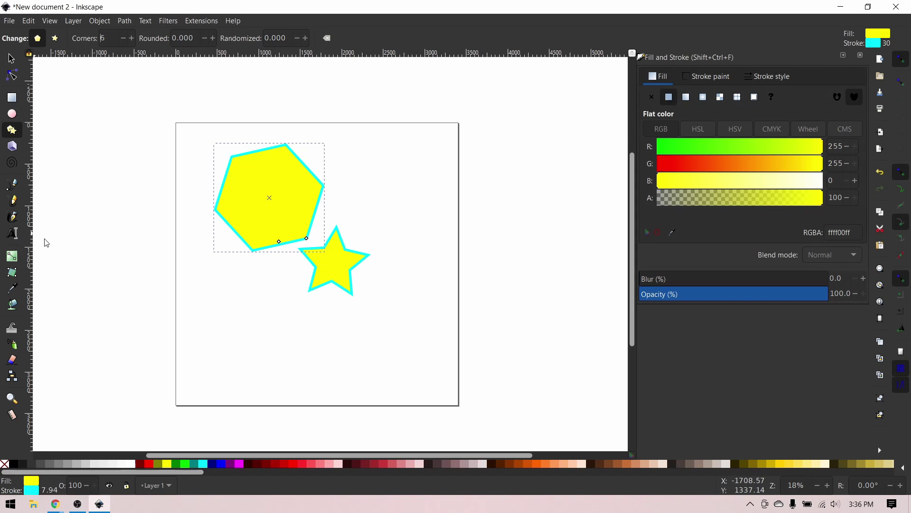
{"action": "left_click", "coordinate": [268, 337]}
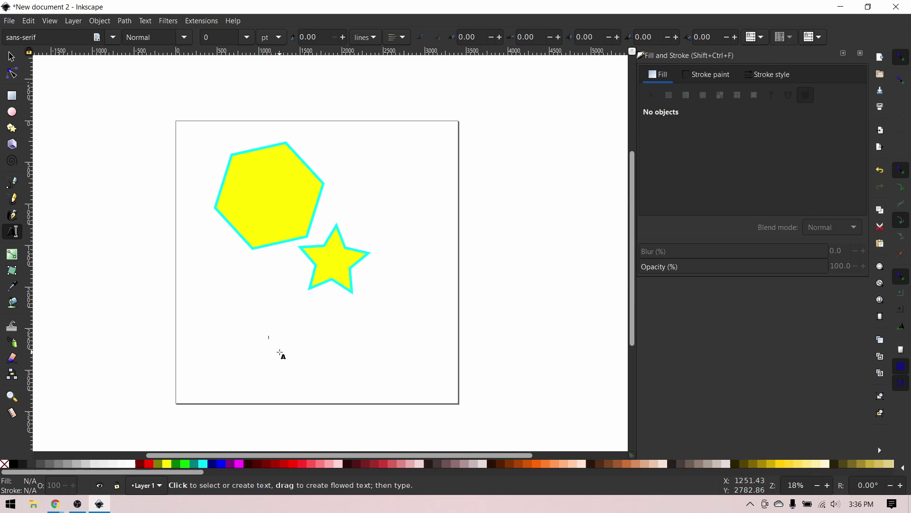
{"action": "scroll", "coordinate": [270, 356], "scroll_direction": "up", "scroll_amount": 2, "text": "ctrl"}
{"action": "type", "text": "fdsathvsdhb"}
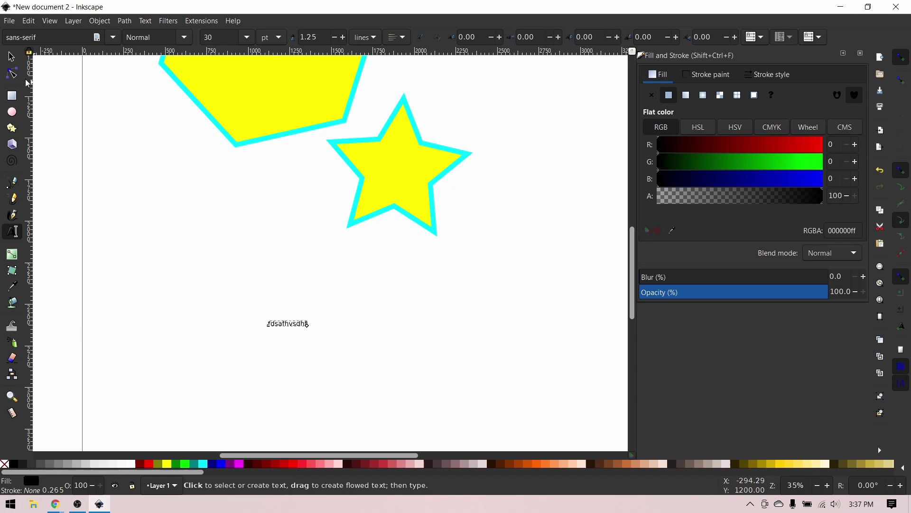
{"action": "left_click_drag", "start_coordinate": [312, 328], "coordinate": [545, 379]}
{"action": "scroll", "coordinate": [545, 379], "scroll_direction": "down", "scroll_amount": 1}
{"action": "scroll", "coordinate": [538, 377], "scroll_direction": "right", "scroll_amount": 1}
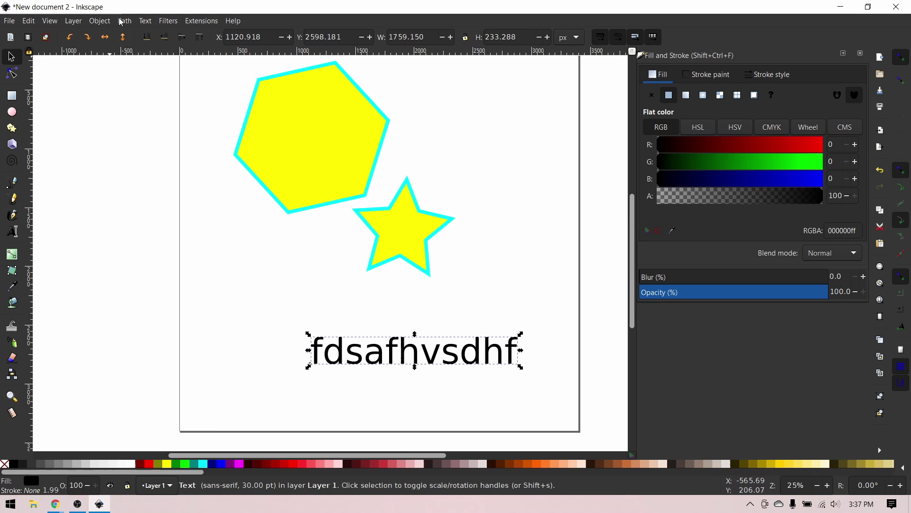
Apply the Berlin Sans FB Demi font to the text via Text and Font
{"action": "left_click", "coordinate": [146, 20]}
{"action": "left_click", "coordinate": [164, 34]}
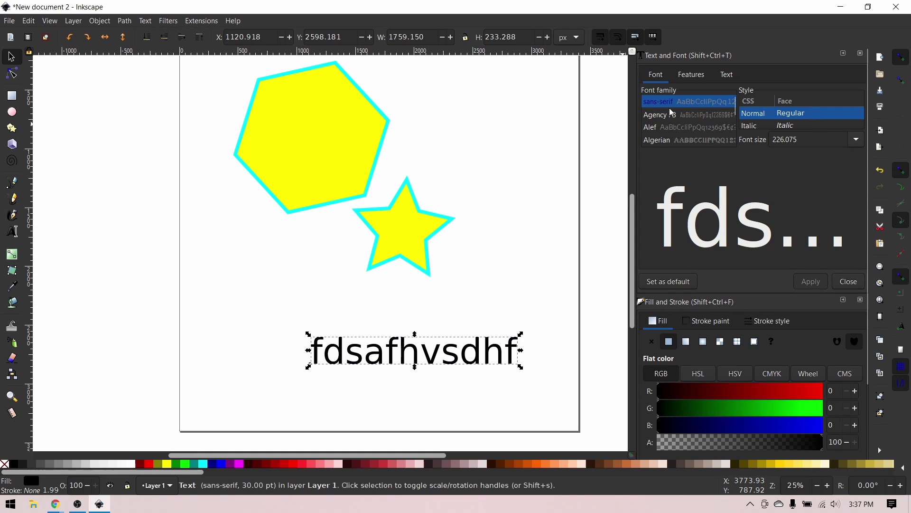
{"action": "scroll", "coordinate": [672, 113], "scroll_direction": "down", "scroll_amount": 5}
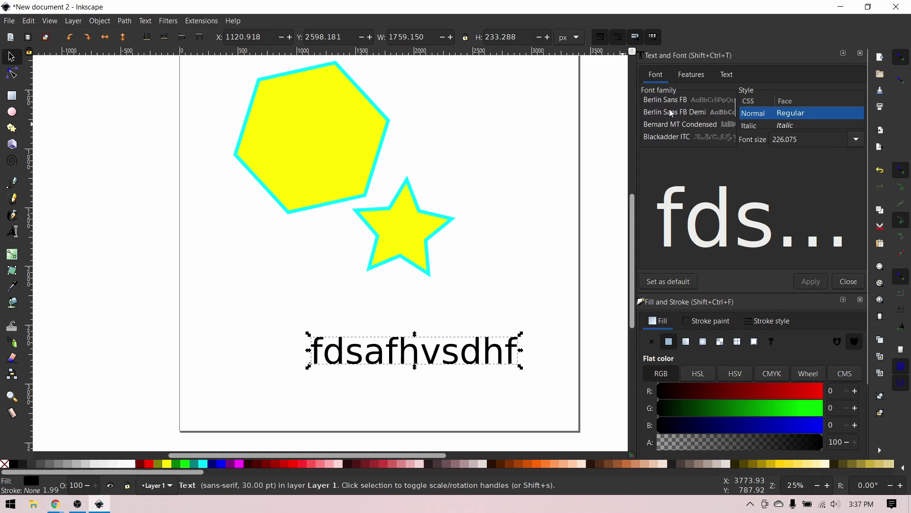
{"action": "left_click", "coordinate": [672, 112]}
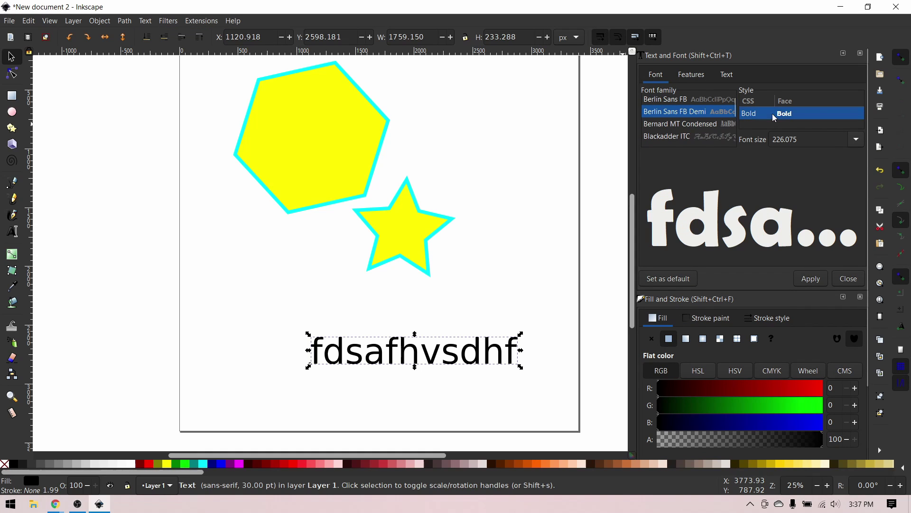
{"action": "left_click", "coordinate": [815, 280]}
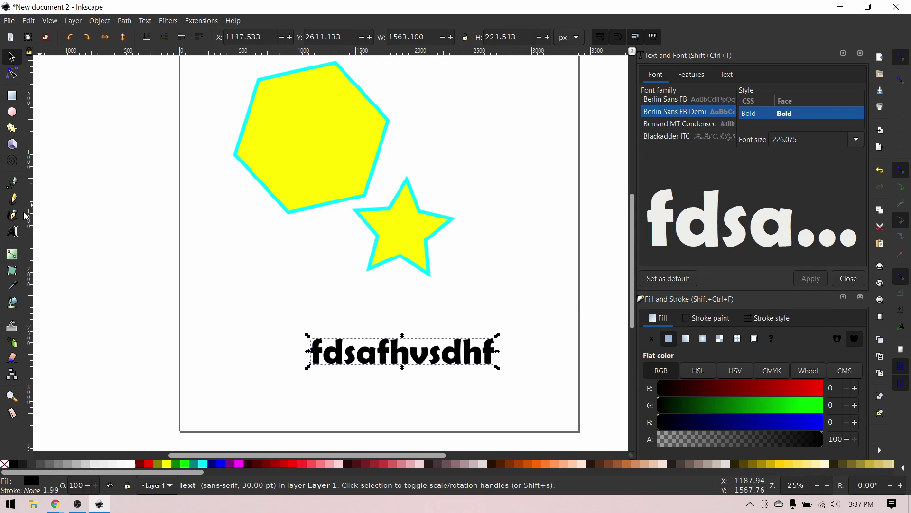
Increase the text's letter spacing to about 9.32 px
{"action": "left_click", "coordinate": [13, 232]}
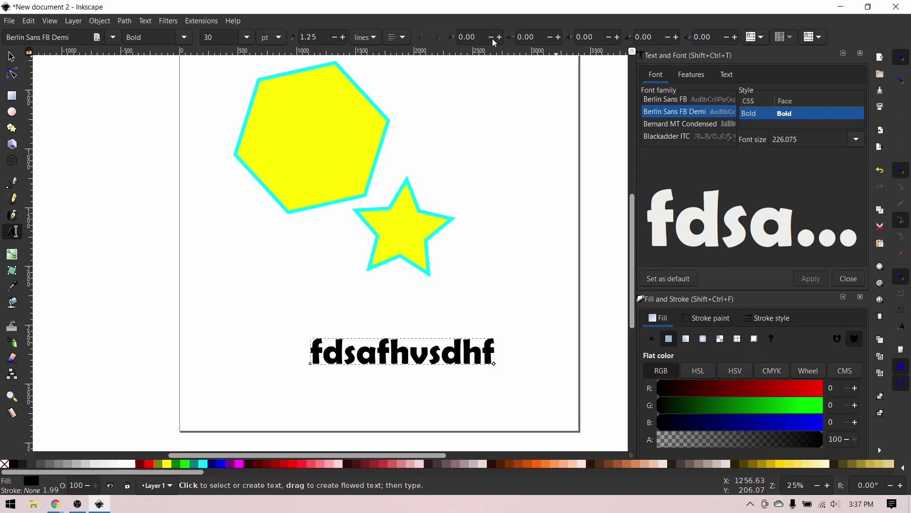
{"action": "left_click_drag", "start_coordinate": [500, 40], "coordinate": [500, 40]}
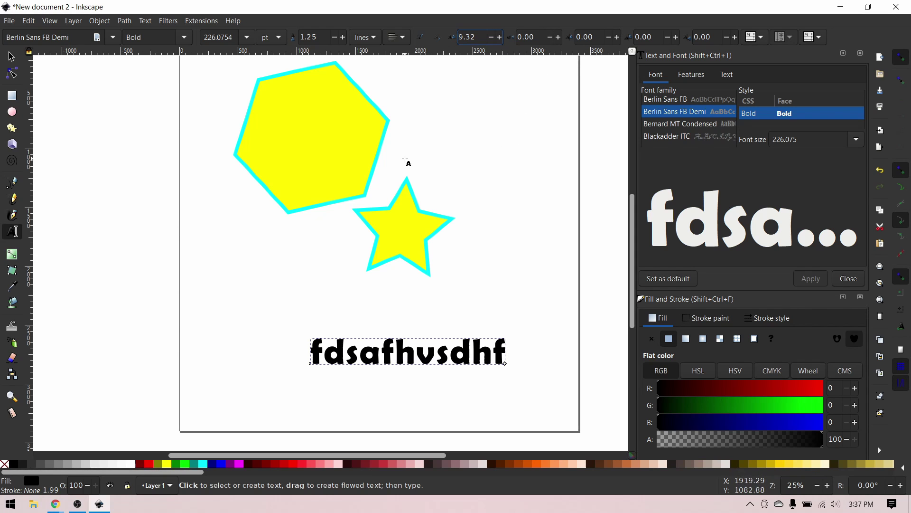
{"action": "left_click", "coordinate": [11, 57]}
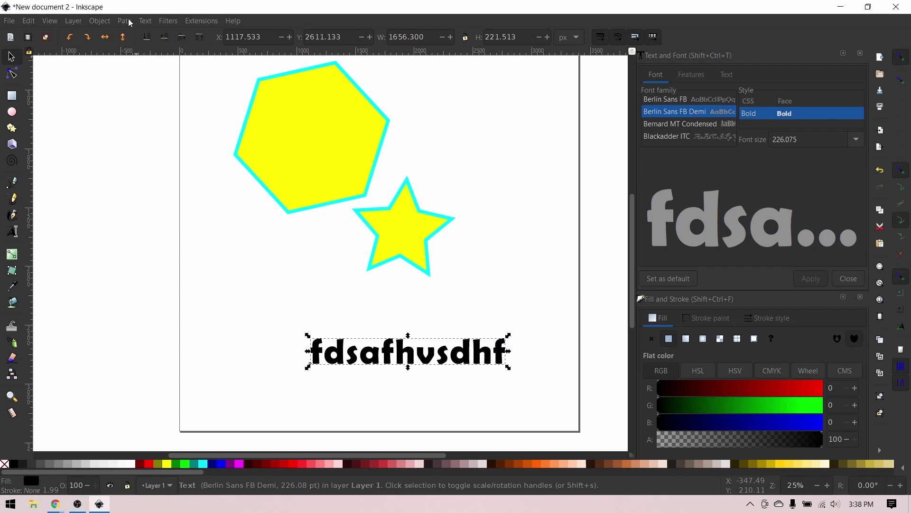
Convert the fdsafhvsdhf text to paths and inspect the 33-node 'f' with the Node tool
{"action": "left_click", "coordinate": [142, 21]}
{"action": "left_click", "coordinate": [138, 35]}
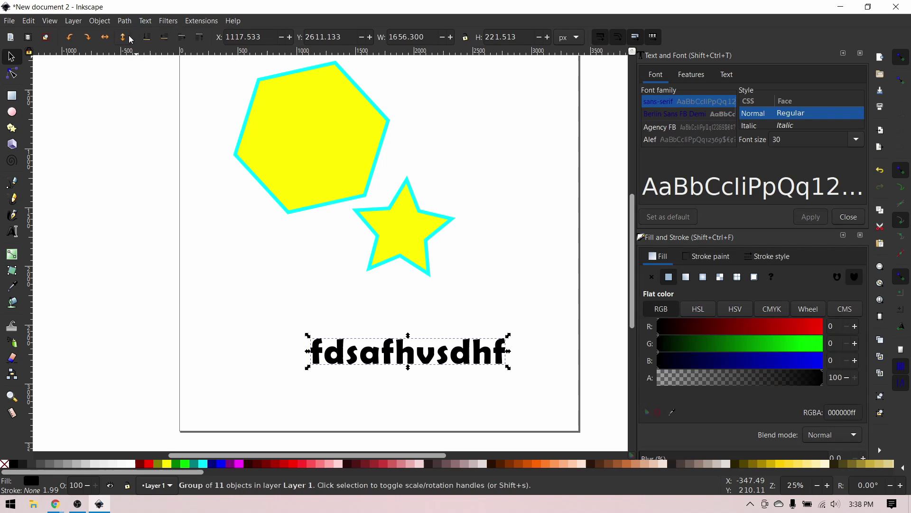
{"action": "left_click", "coordinate": [13, 79]}
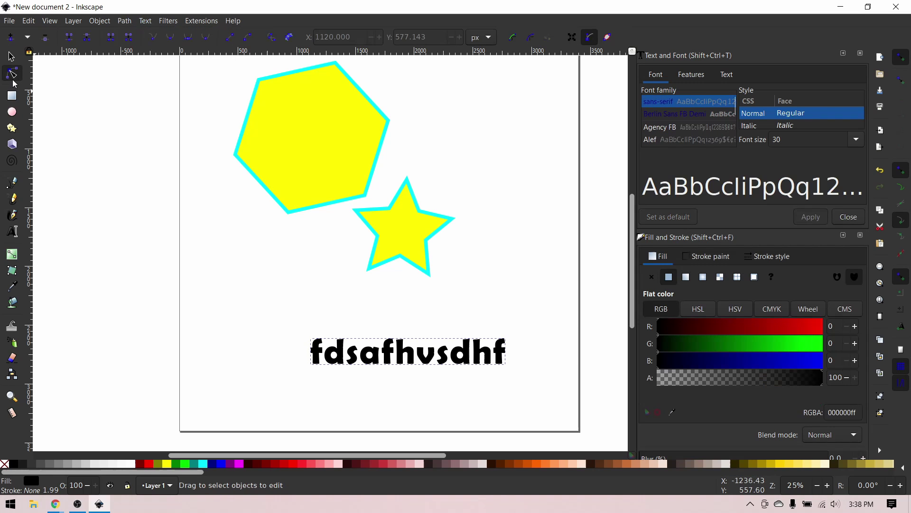
{"action": "left_click", "coordinate": [317, 354]}
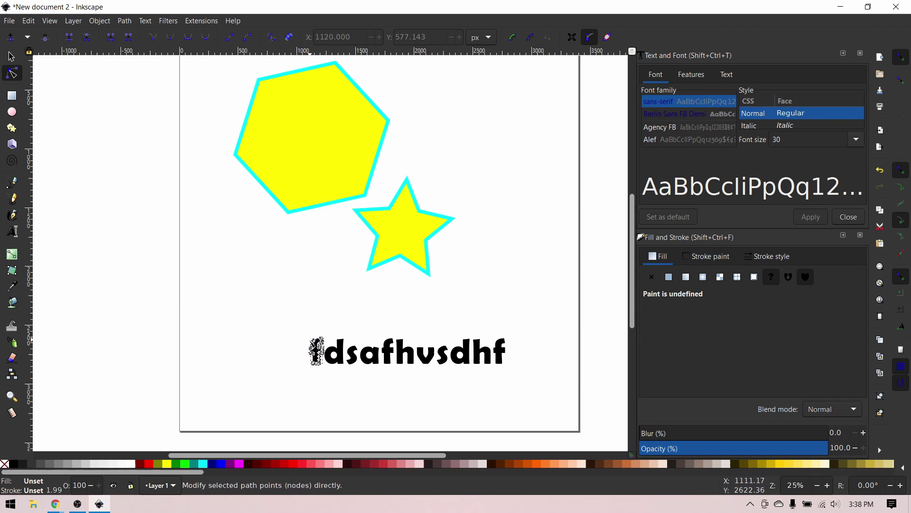
{"action": "left_click", "coordinate": [11, 57]}
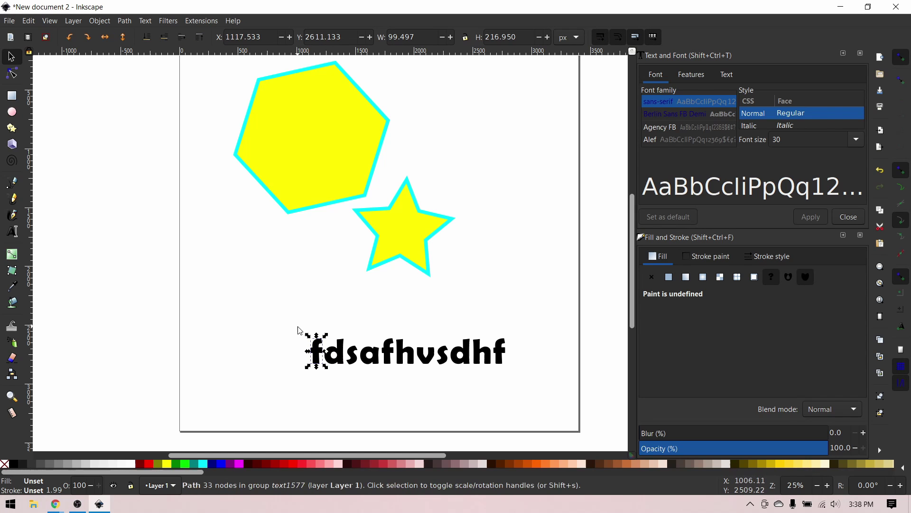
{"action": "left_click_drag", "start_coordinate": [292, 317], "coordinate": [516, 369]}
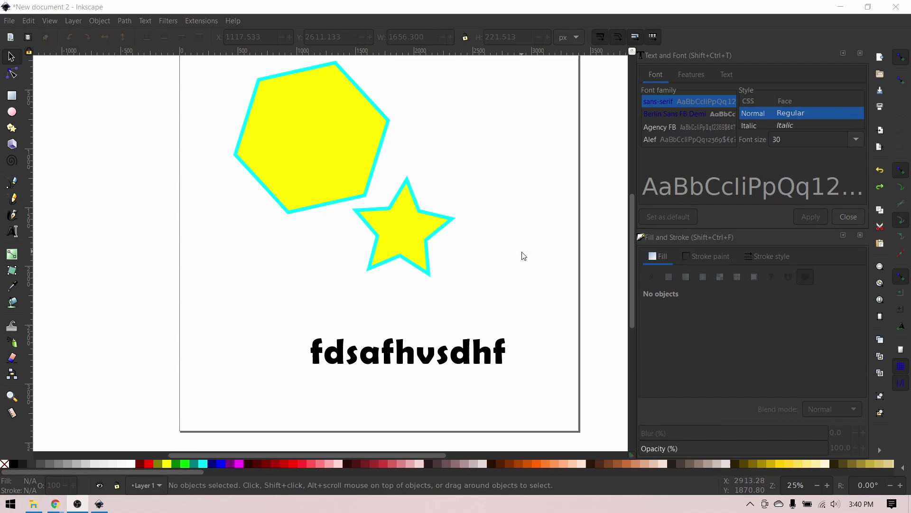
Delete the outlined text group and show the Layers panel in place of Text and Font
{"action": "left_click", "coordinate": [391, 361]}
{"action": "key", "text": "Delete"}
{"action": "left_click", "coordinate": [73, 21]}
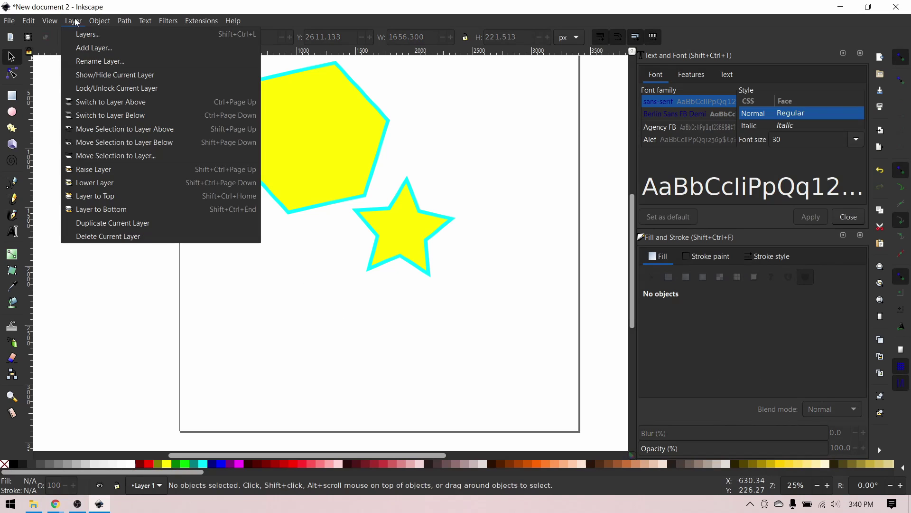
{"action": "left_click", "coordinate": [97, 36]}
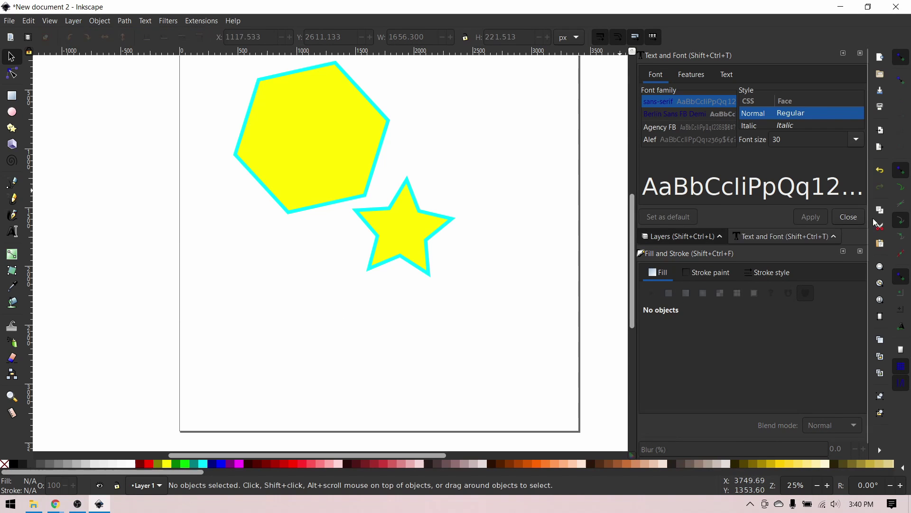
{"action": "left_click", "coordinate": [846, 217]}
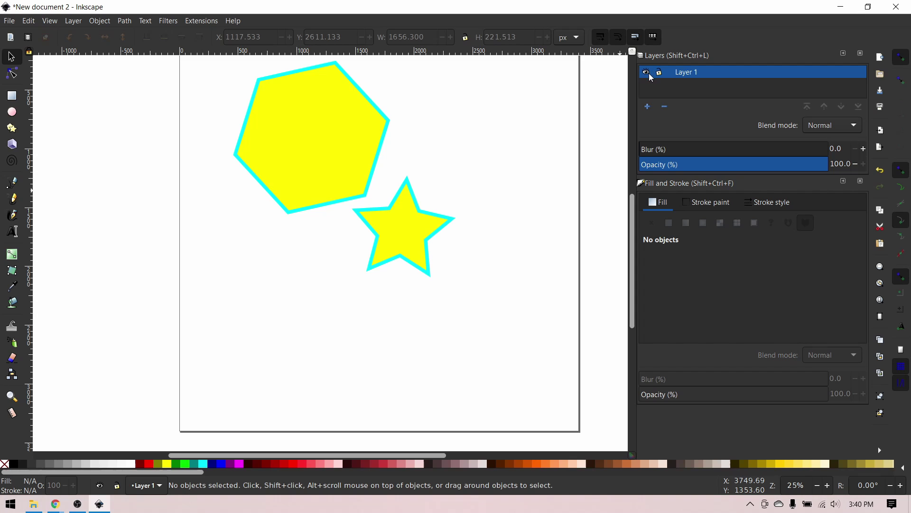
Rename Layer 1 to 'Background'
{"action": "right_click", "coordinate": [696, 74]}
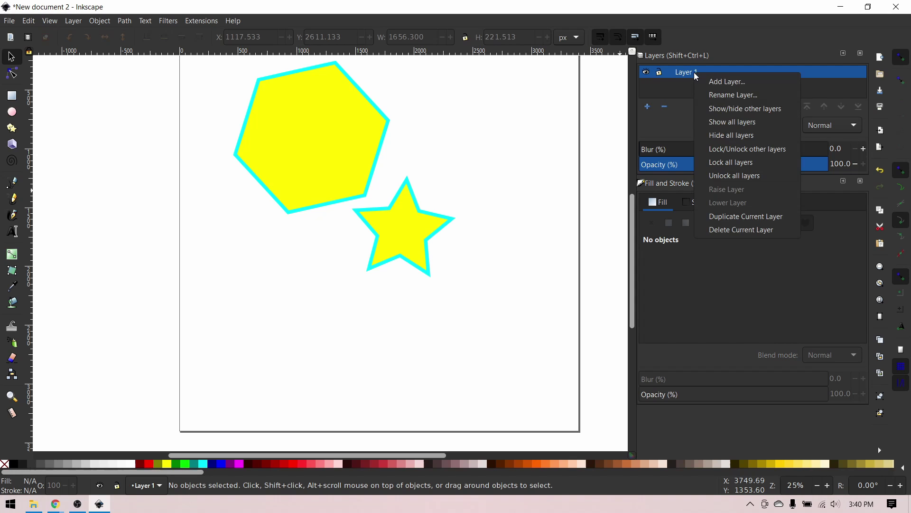
{"action": "left_click", "coordinate": [725, 97]}
{"action": "type", "text": "Ba"}
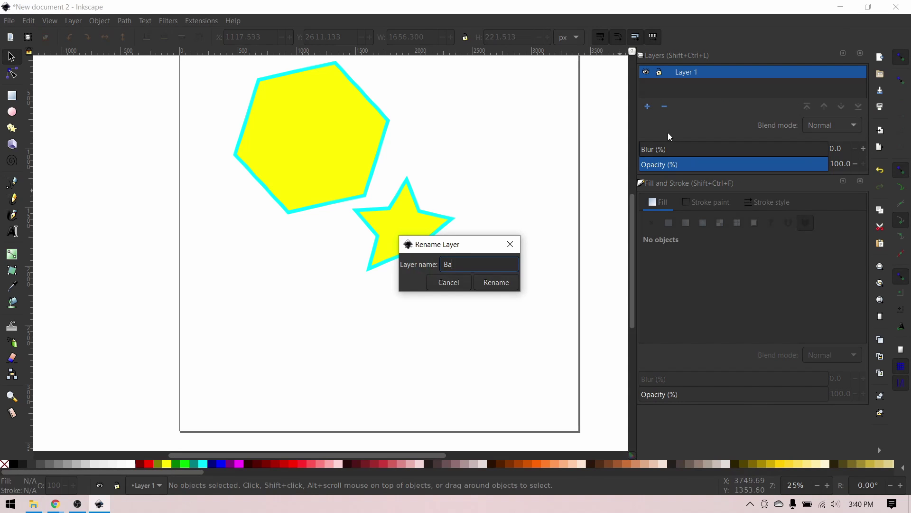
{"action": "type", "text": "ckground"}
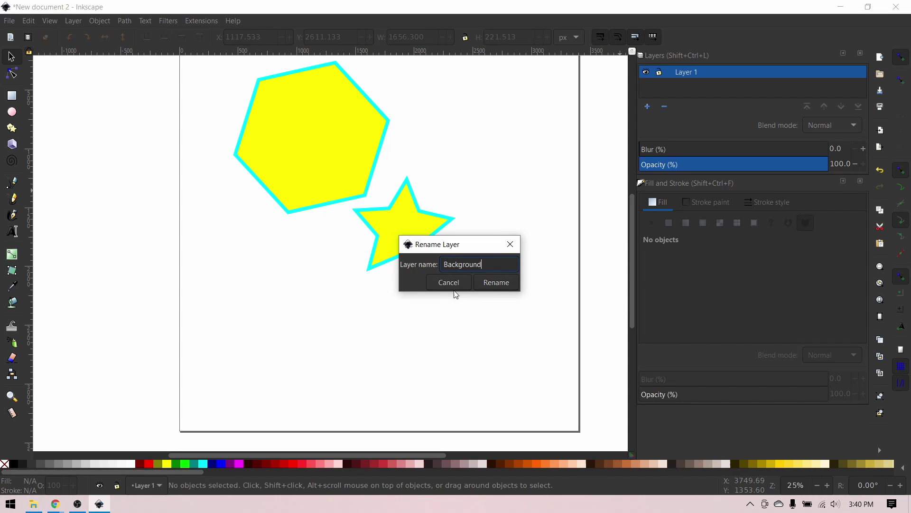
{"action": "left_click", "coordinate": [490, 281]}
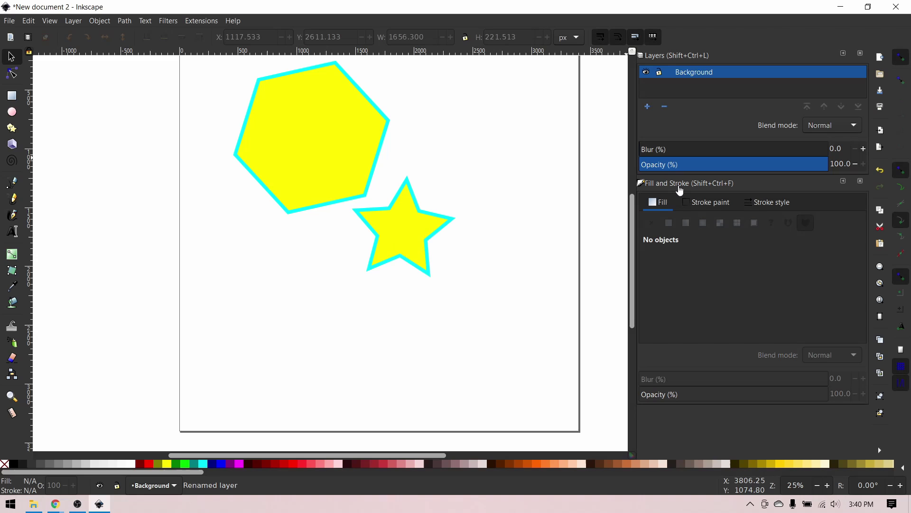
Add a new layer named 'Foreground' above the Background layer
{"action": "left_click", "coordinate": [646, 108]}
{"action": "type", "text": "F"}
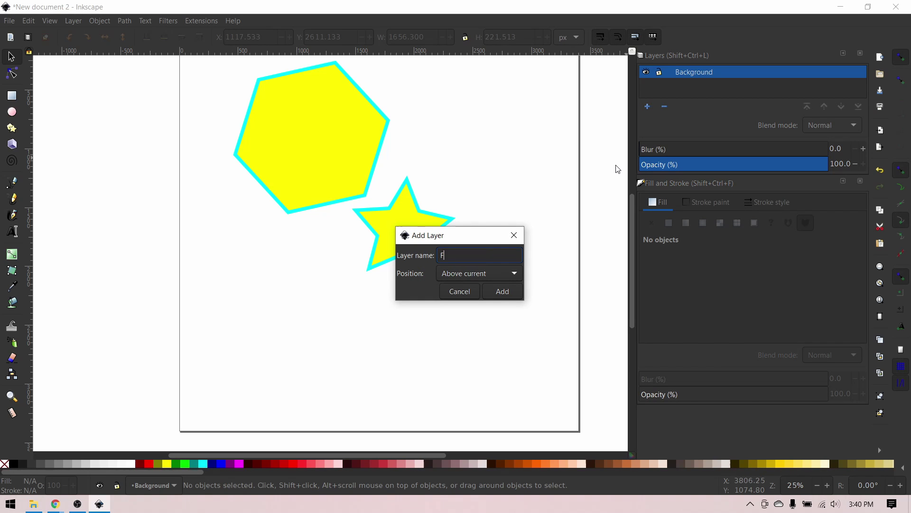
{"action": "type", "text": "oreground"}
{"action": "left_click", "coordinate": [502, 291]}
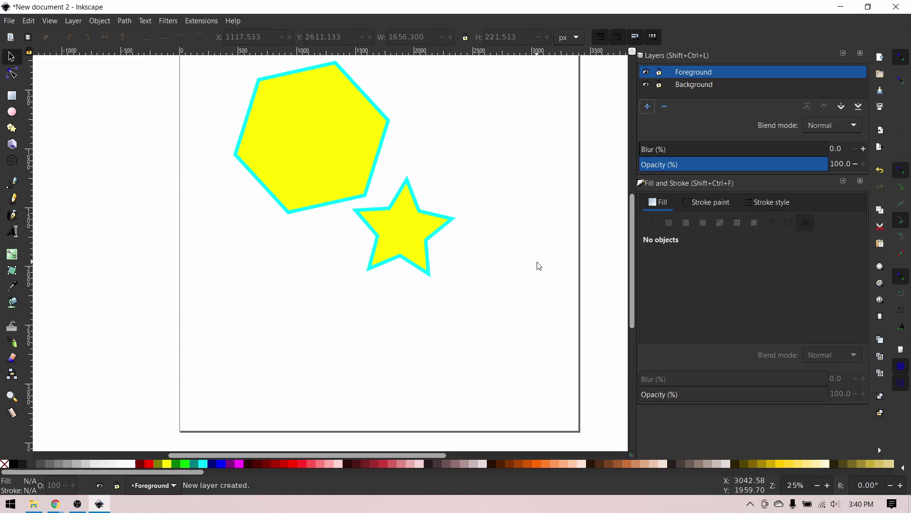
Clear the selection, then pick out the star on the canvas
{"action": "left_click", "coordinate": [588, 148]}
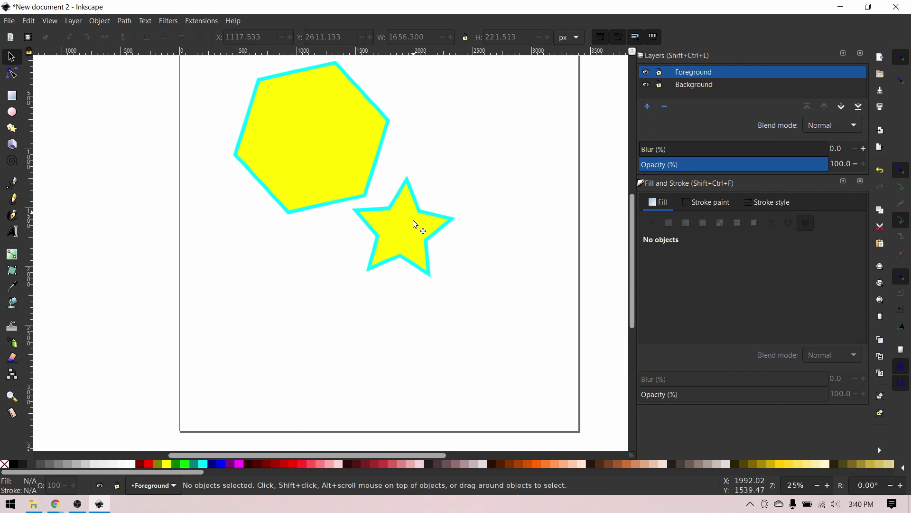
{"action": "left_click", "coordinate": [395, 232]}
{"action": "left_click", "coordinate": [334, 174]}
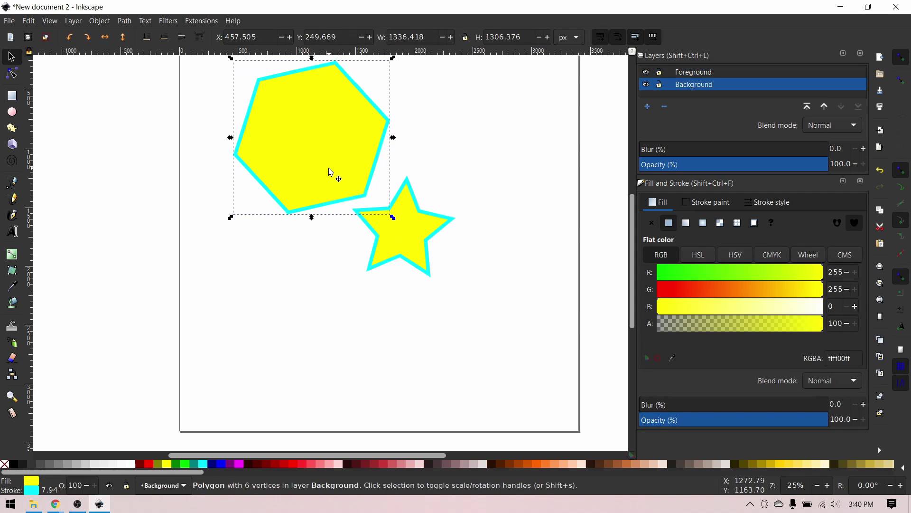
{"action": "left_click", "coordinate": [430, 248]}
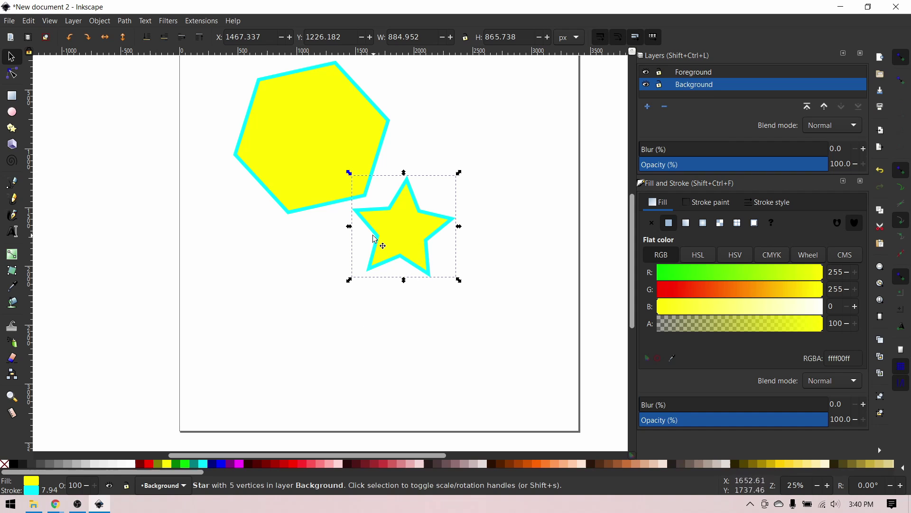
Move the star to the Foreground layer and drag it onto the hexagon
{"action": "right_click", "coordinate": [398, 231]}
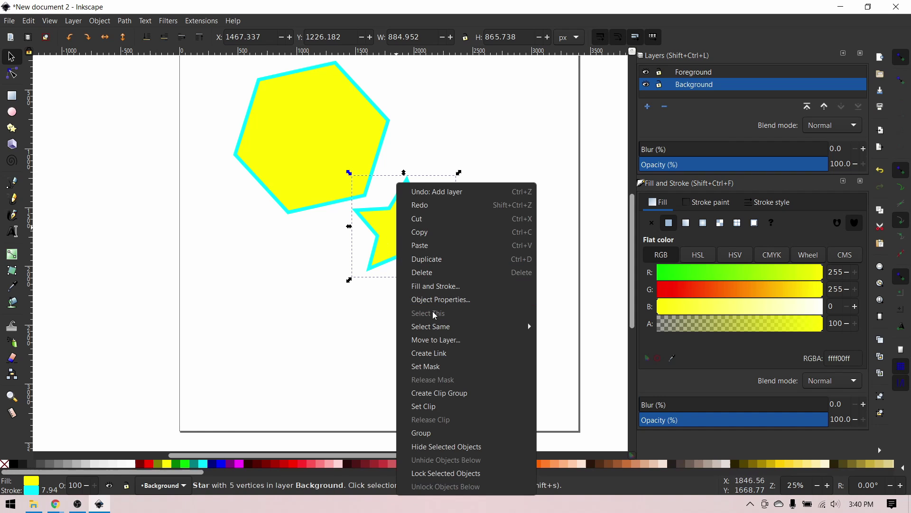
{"action": "left_click", "coordinate": [442, 340]}
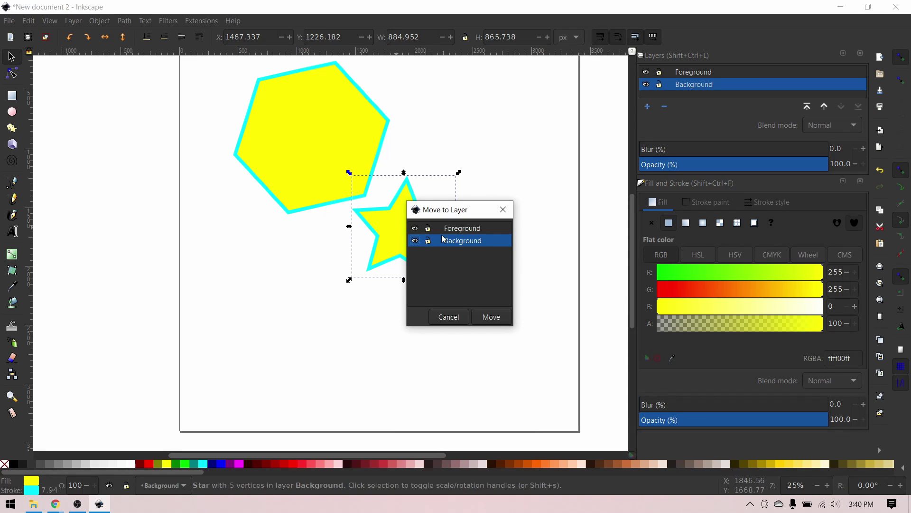
{"action": "key", "text": "Up"}
{"action": "left_click", "coordinate": [490, 317]}
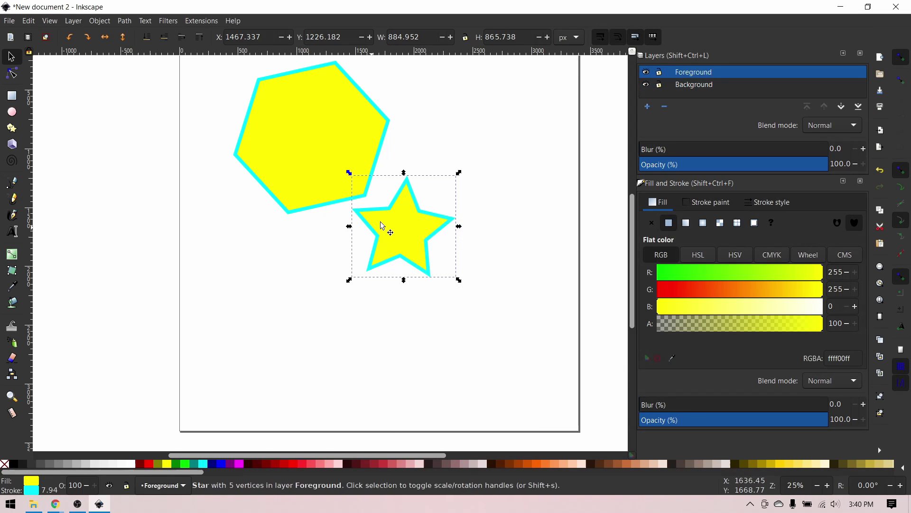
{"action": "left_click_drag", "start_coordinate": [398, 216], "coordinate": [319, 188]}
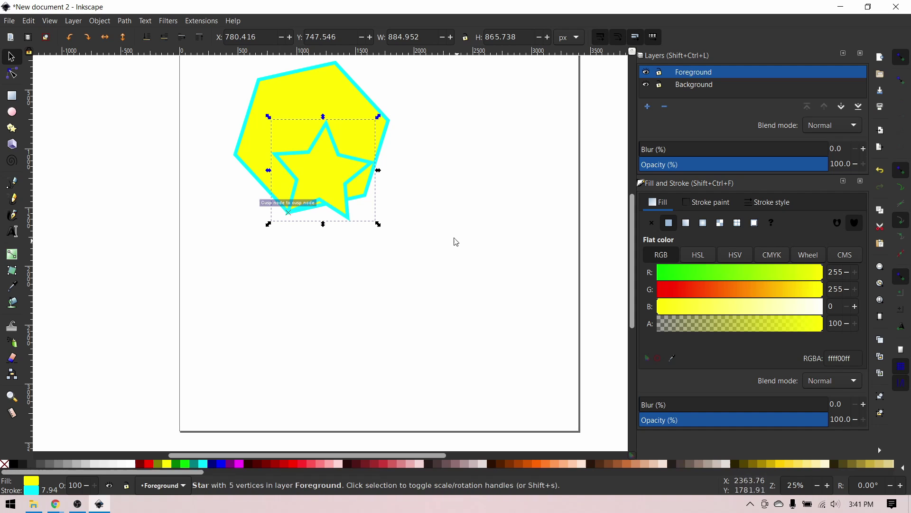
Move the hexagon to the Foreground layer as well
{"action": "left_click", "coordinate": [285, 97]}
{"action": "right_click", "coordinate": [285, 101]}
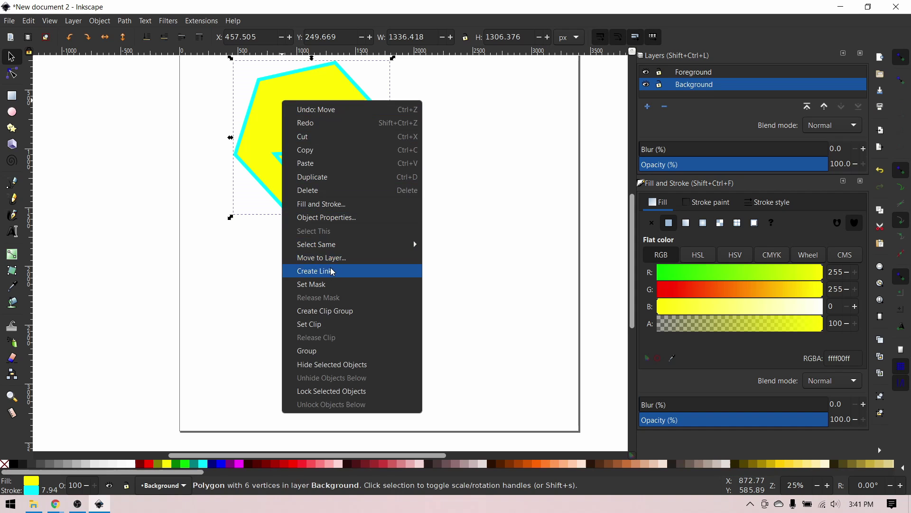
{"action": "left_click", "coordinate": [321, 257]}
{"action": "left_click", "coordinate": [465, 228]}
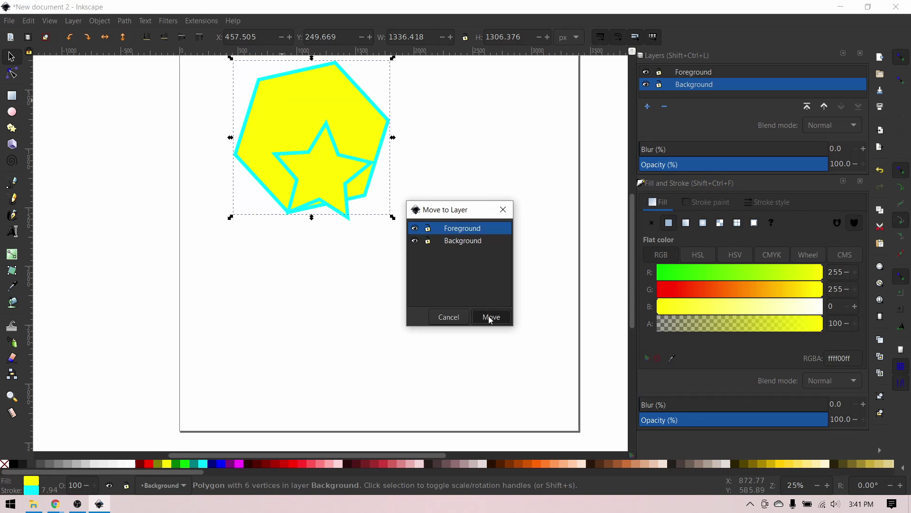
{"action": "left_click", "coordinate": [491, 317]}
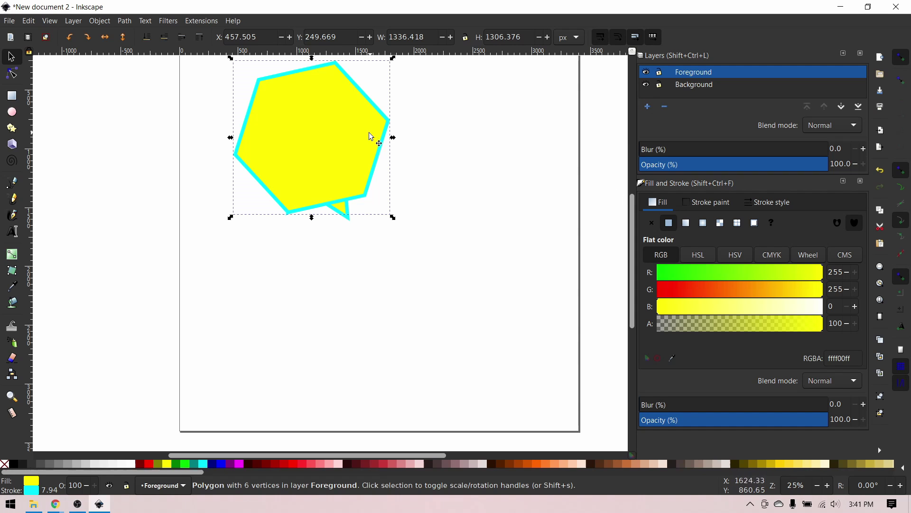
Deselect the hexagon and undo its move to Foreground
{"action": "left_click", "coordinate": [451, 186]}
{"action": "scroll", "coordinate": [450, 185], "scroll_direction": "down", "scroll_amount": 1}
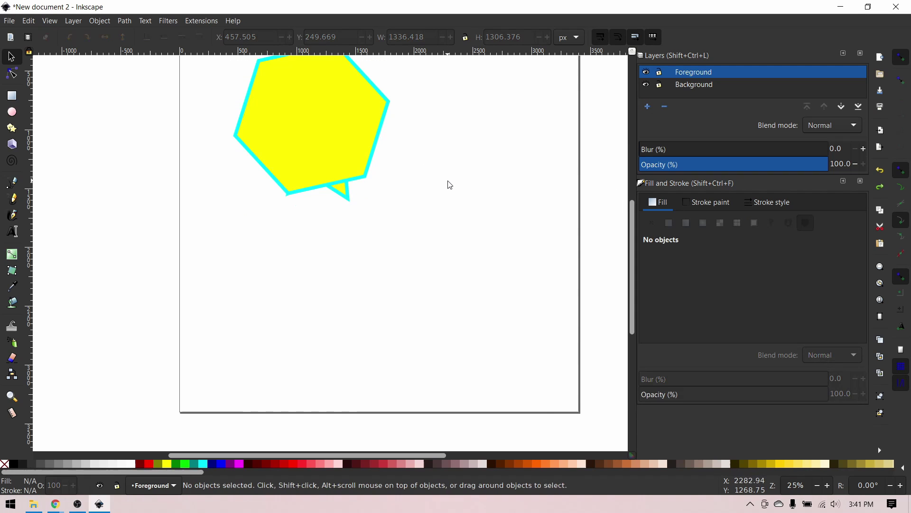
{"action": "key", "text": "ctrl+z"}
{"action": "scroll", "coordinate": [442, 185], "scroll_direction": "up", "scroll_amount": 2}
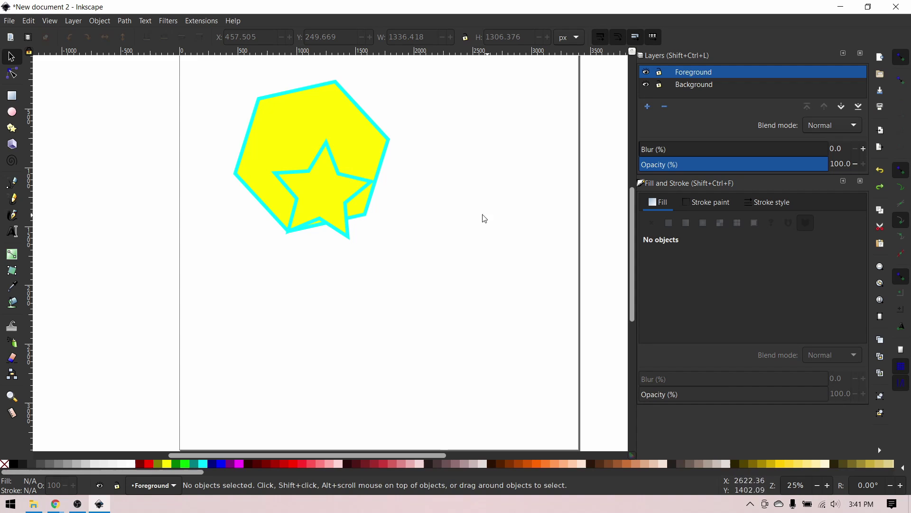
Toggle each layer's visibility, lock Background, and test that the hexagon can't be box-selected
{"action": "left_click", "coordinate": [646, 86]}
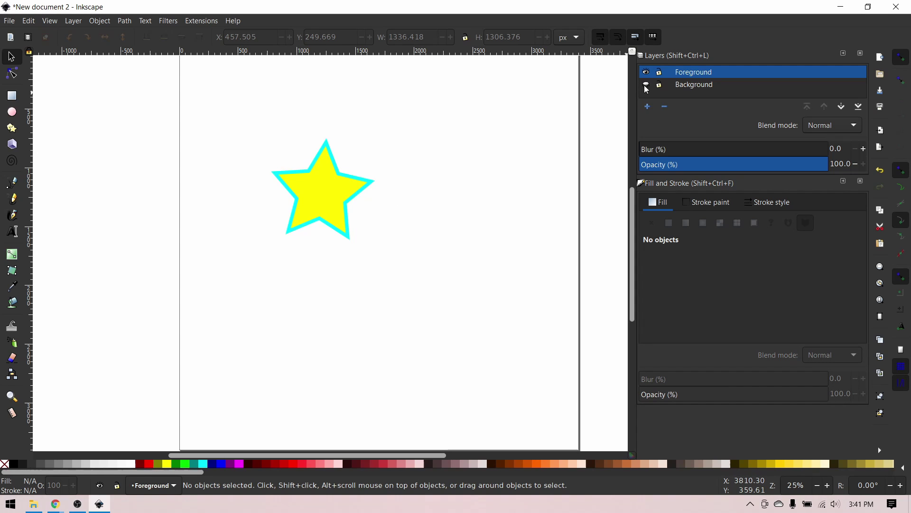
{"action": "left_click", "coordinate": [646, 85]}
{"action": "left_click", "coordinate": [646, 72]}
{"action": "left_click", "coordinate": [646, 74]}
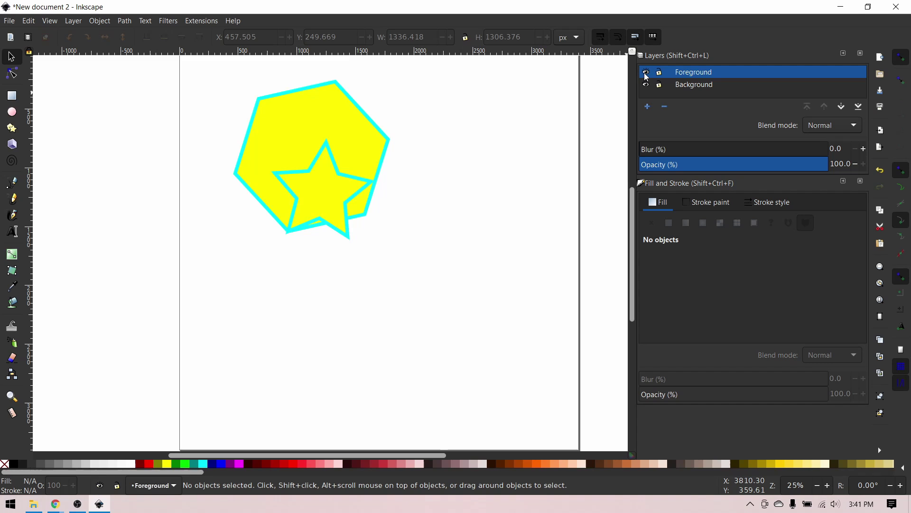
{"action": "left_click", "coordinate": [659, 86]}
{"action": "left_click_drag", "start_coordinate": [230, 112], "coordinate": [259, 75]}
{"action": "mouse_move", "coordinate": [233, 129]}
{"action": "left_mouse_down"}
{"action": "mouse_move", "coordinate": [252, 190]}
{"action": "mouse_move", "coordinate": [243, 132]}
{"action": "left_mouse_up"}
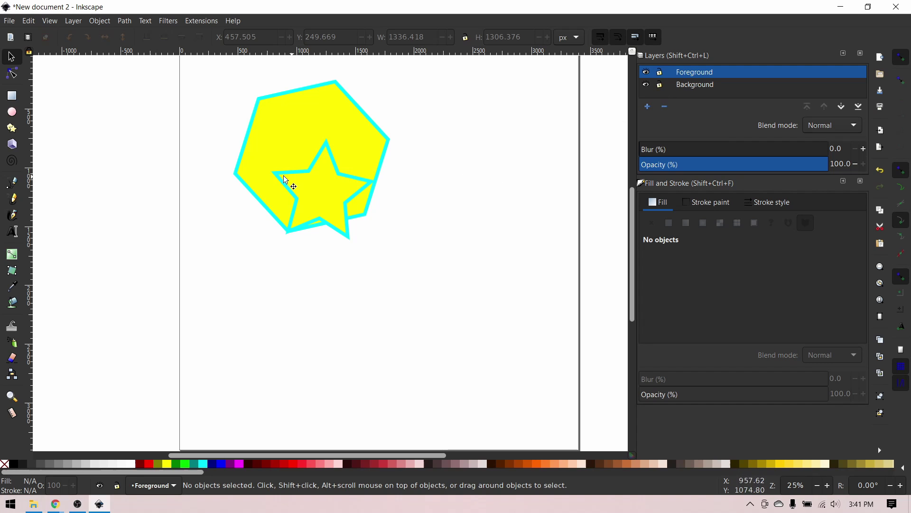
{"action": "left_click", "coordinate": [29, 21]}
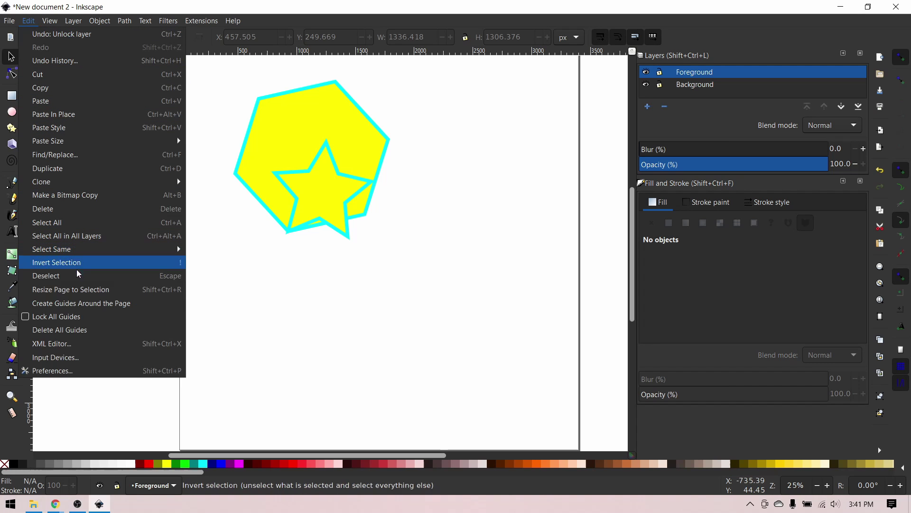
{"action": "left_click", "coordinate": [72, 227]}
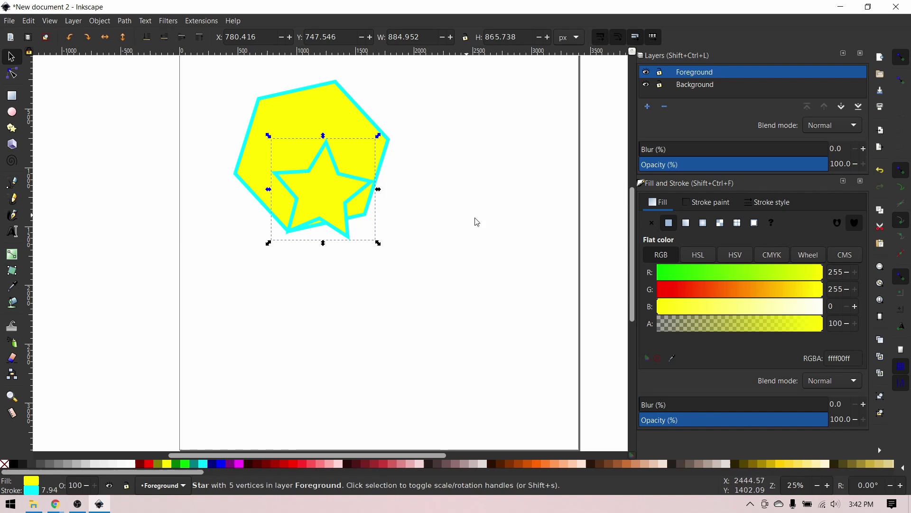
{"action": "left_click", "coordinate": [418, 177]}
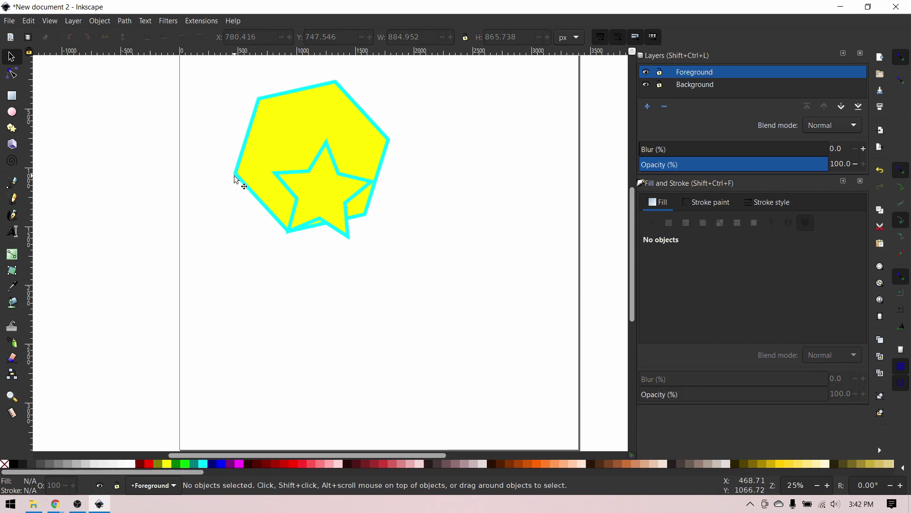
{"action": "left_click", "coordinate": [29, 21]}
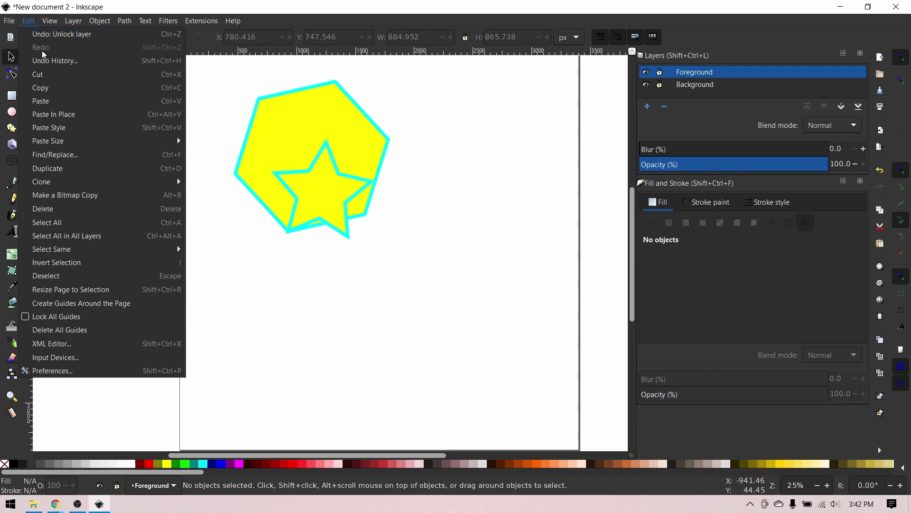
{"action": "left_click", "coordinate": [80, 235]}
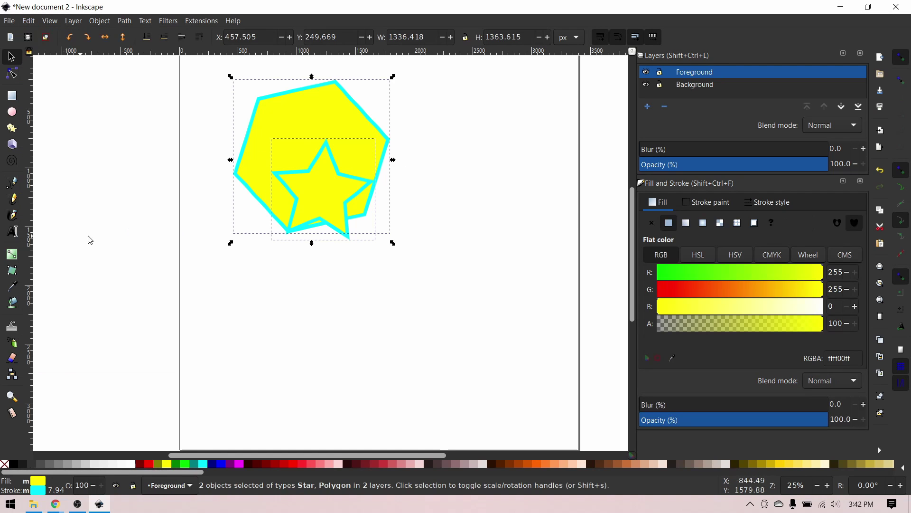
{"action": "left_click", "coordinate": [403, 319]}
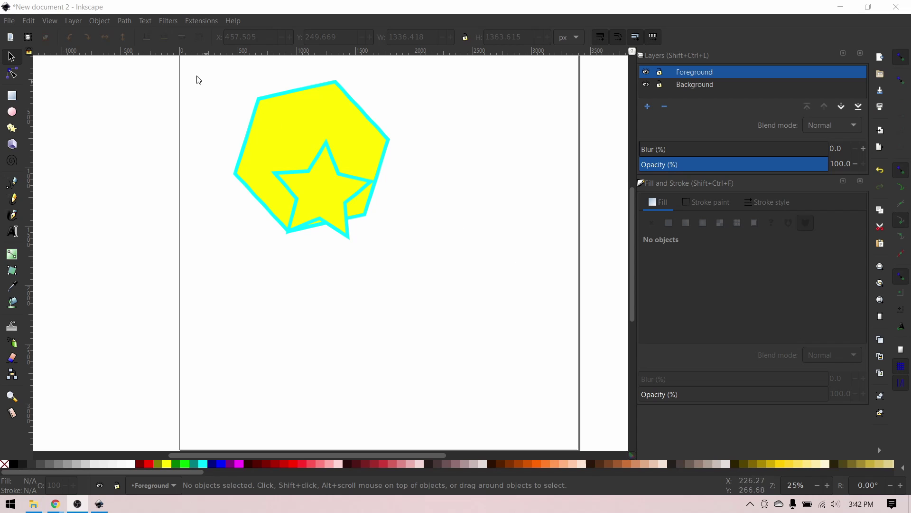
Replace the Layers panel with Align and Distribute, set relative to Last selected
{"action": "left_click", "coordinate": [99, 21]}
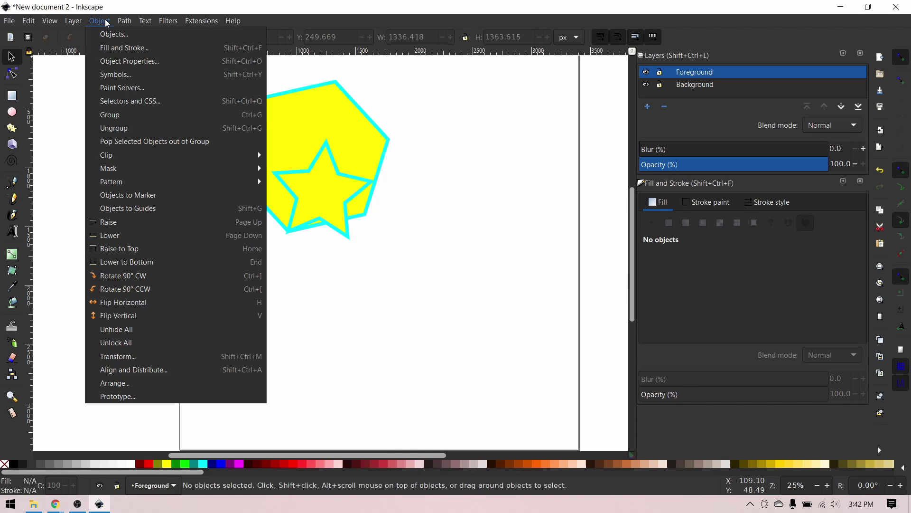
{"action": "left_click", "coordinate": [136, 372]}
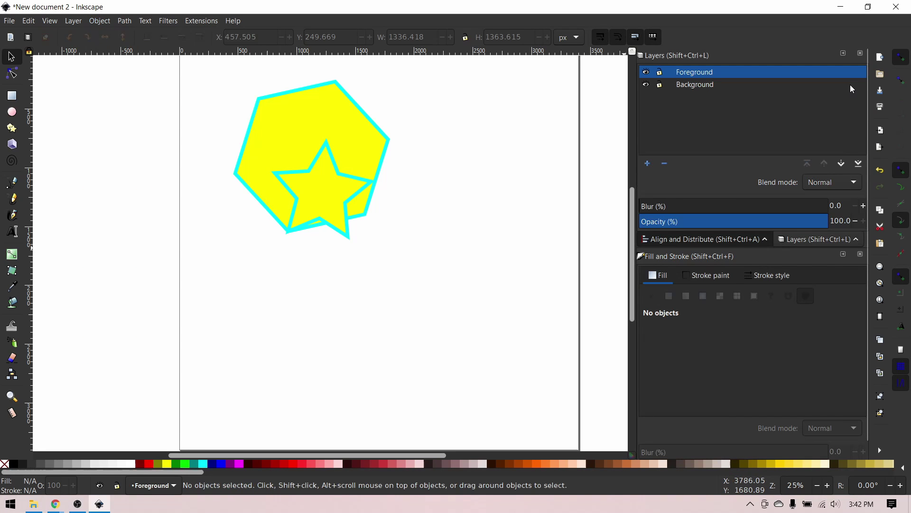
{"action": "left_click", "coordinate": [860, 53]}
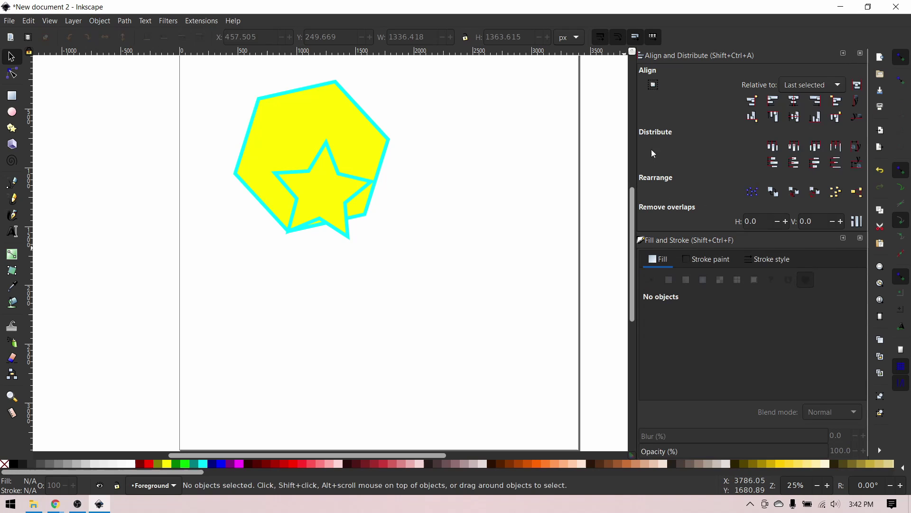
{"action": "left_click", "coordinate": [816, 87]}
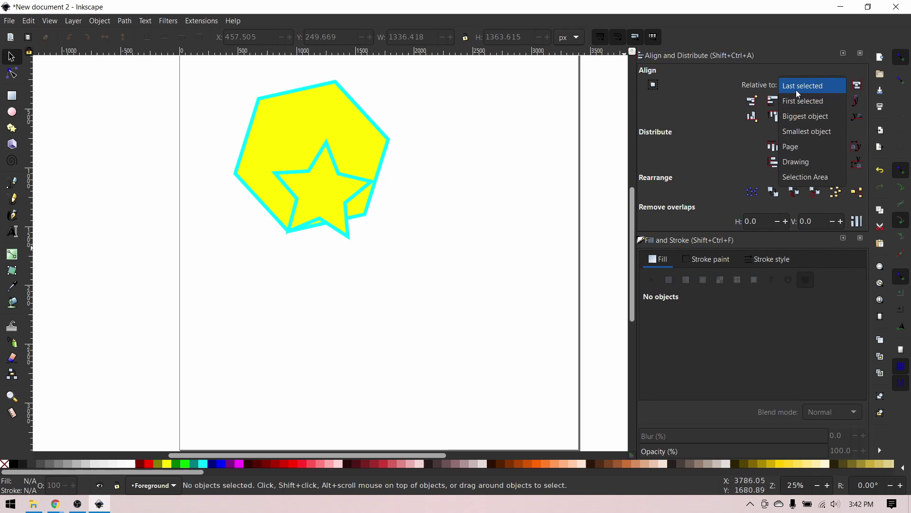
{"action": "left_click", "coordinate": [796, 90]}
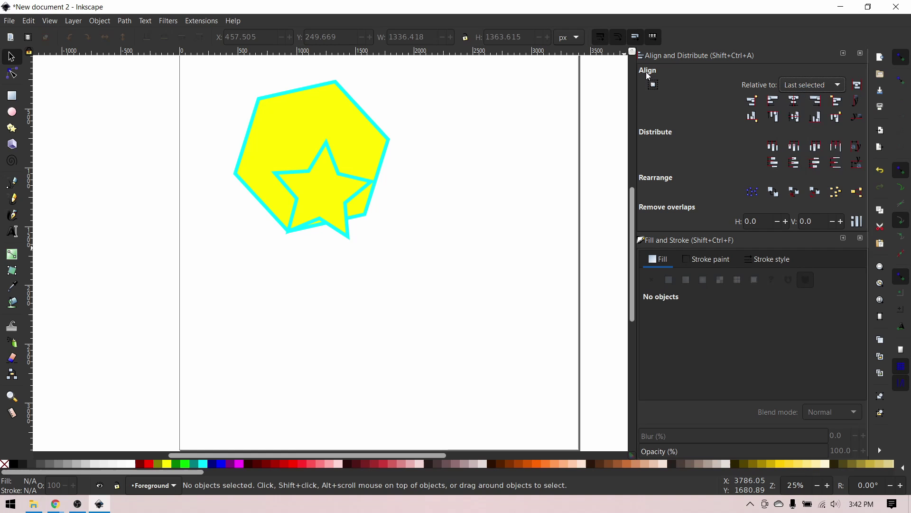
Separate the star from the hexagon and delete the hexagon
{"action": "left_click_drag", "start_coordinate": [331, 197], "coordinate": [415, 224]}
{"action": "left_click_drag", "start_coordinate": [315, 173], "coordinate": [238, 228]}
{"action": "key", "text": "Delete"}
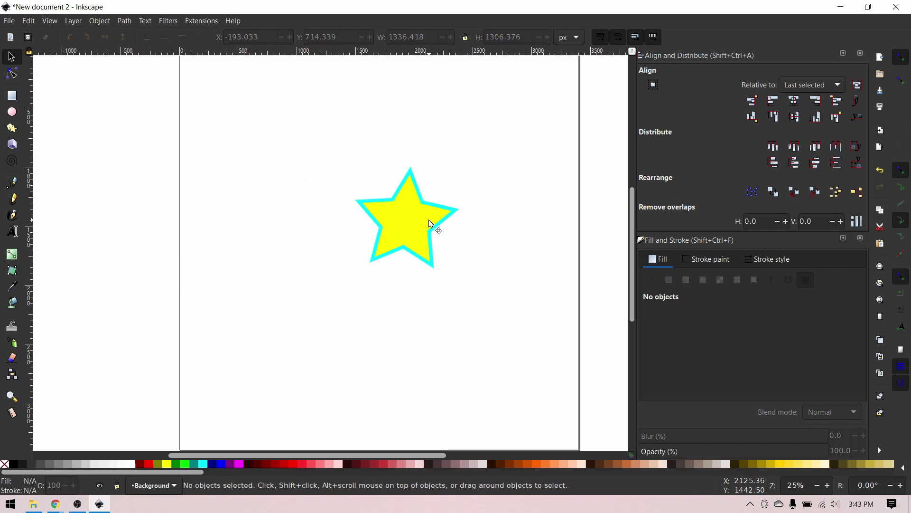
Stamp copies of the star across the page to make four stars
{"action": "left_click_drag", "start_coordinate": [426, 221], "coordinate": [480, 223]}
{"action": "key", "text": "space"}
{"action": "key", "text": "space"}
{"action": "left_click_drag", "start_coordinate": [480, 223], "coordinate": [153, 209]}
{"action": "key", "text": "space"}
{"action": "left_click_drag", "start_coordinate": [247, 221], "coordinate": [254, 237]}
{"action": "left_click_drag", "start_coordinate": [339, 193], "coordinate": [325, 147]}
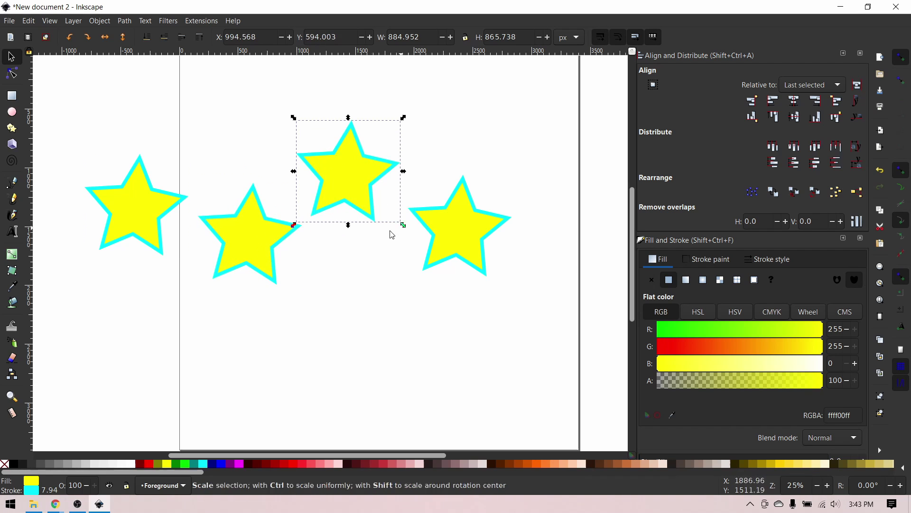
Select all four stars, centre them on a horizontal axis, and equalise their horizontal gaps
{"action": "left_click", "coordinate": [138, 214]}
{"action": "left_click", "coordinate": [240, 255], "text": "shift"}
{"action": "left_click", "coordinate": [324, 178], "text": "shift"}
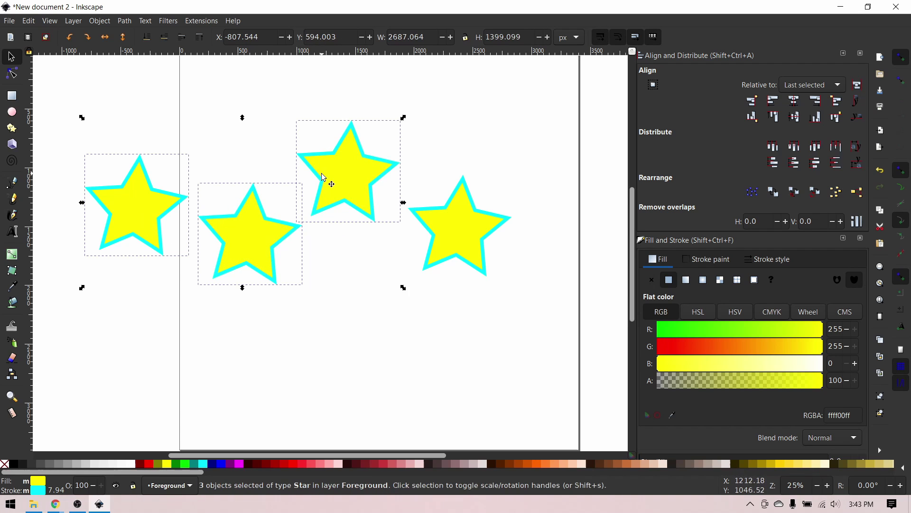
{"action": "left_click", "coordinate": [462, 234], "text": "shift"}
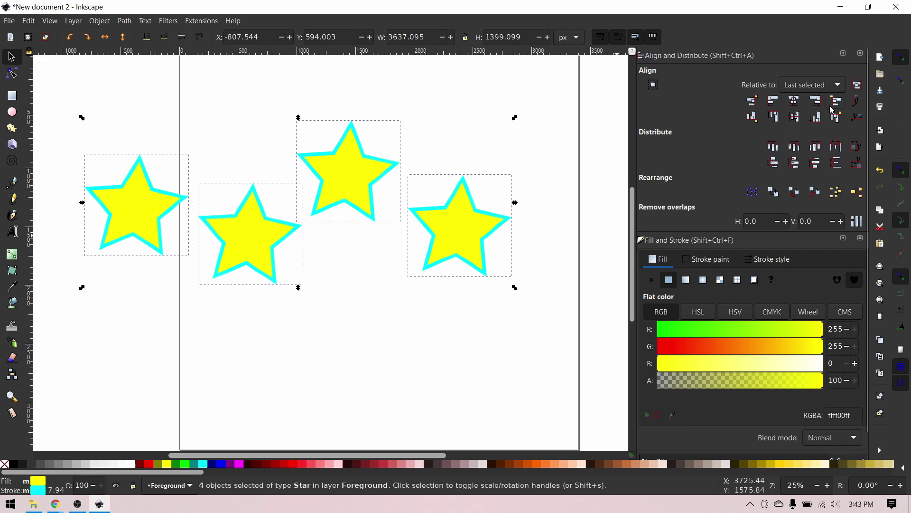
{"action": "left_click", "coordinate": [796, 103]}
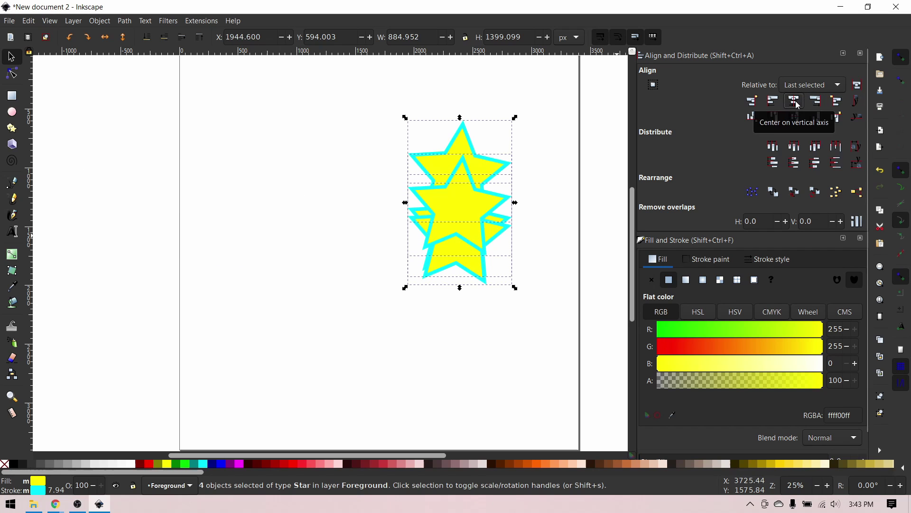
{"action": "key", "text": "ctrl+z"}
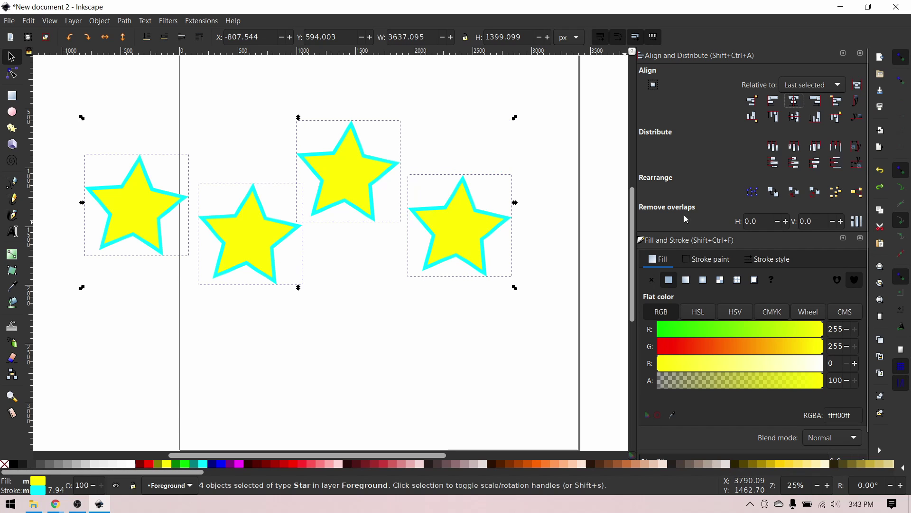
{"action": "left_click", "coordinate": [793, 119]}
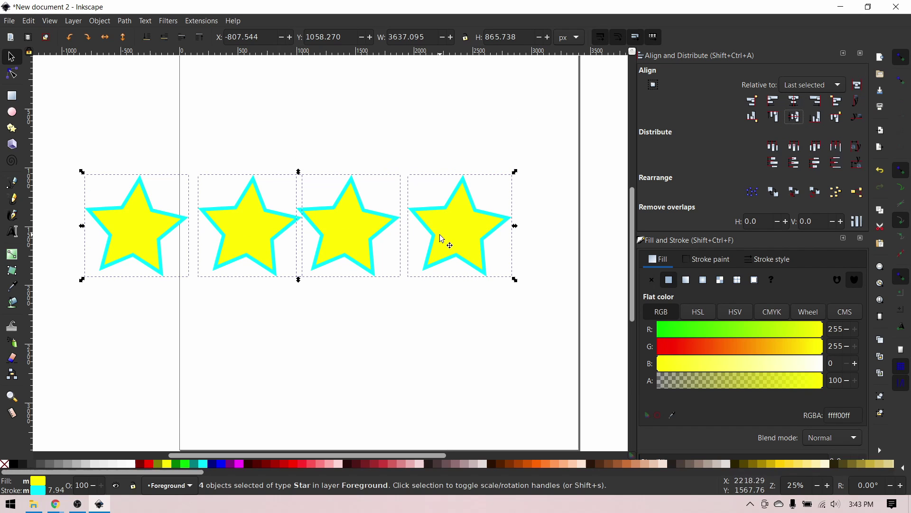
{"action": "left_click", "coordinate": [838, 151]}
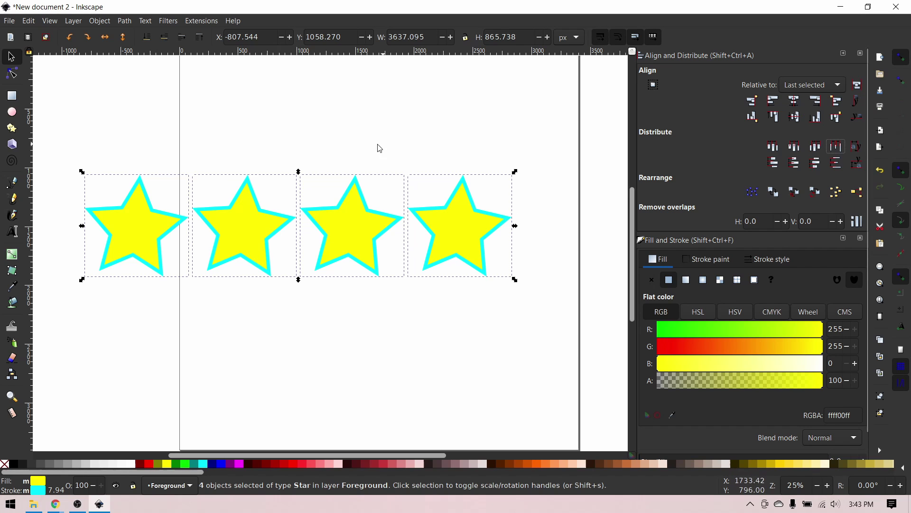
{"action": "left_click", "coordinate": [338, 139]}
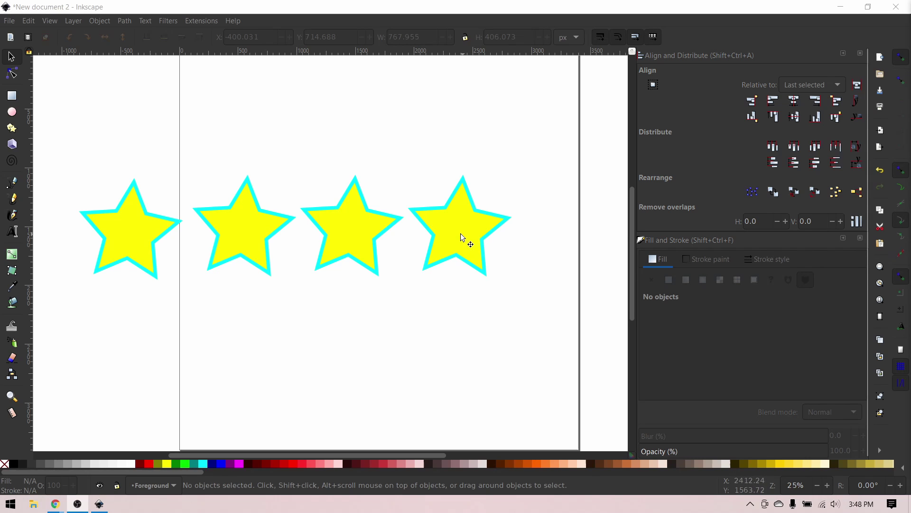
Disable snapping and drop the fourth star overlapping the third star
{"action": "left_click_drag", "start_coordinate": [446, 209], "coordinate": [437, 214]}
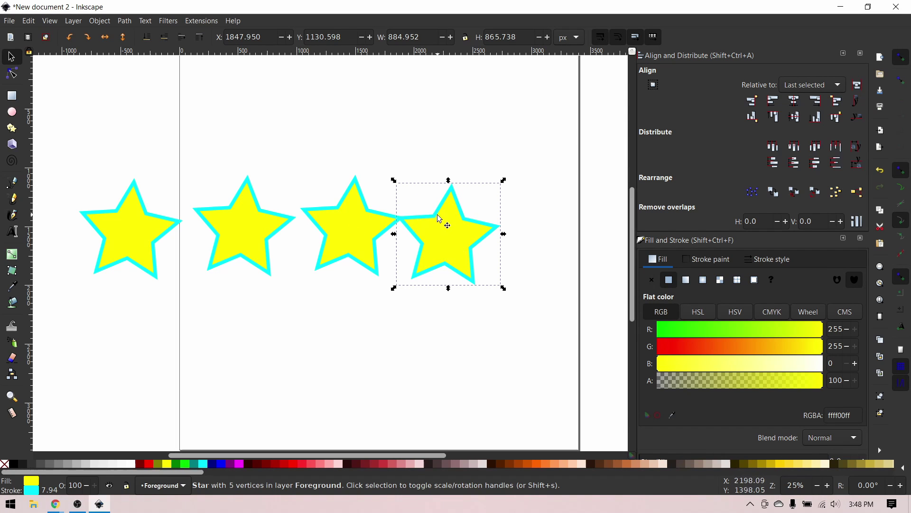
{"action": "left_click_drag", "start_coordinate": [442, 220], "coordinate": [366, 306]}
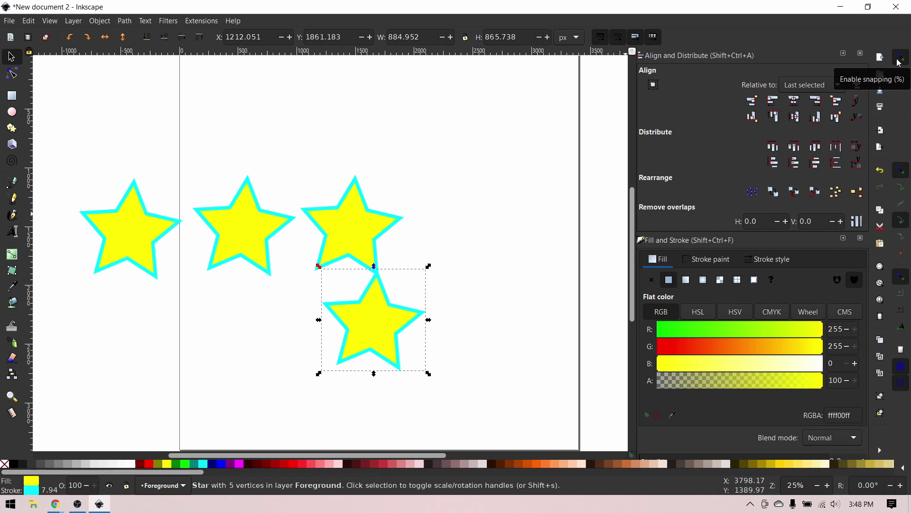
{"action": "left_click", "coordinate": [898, 63]}
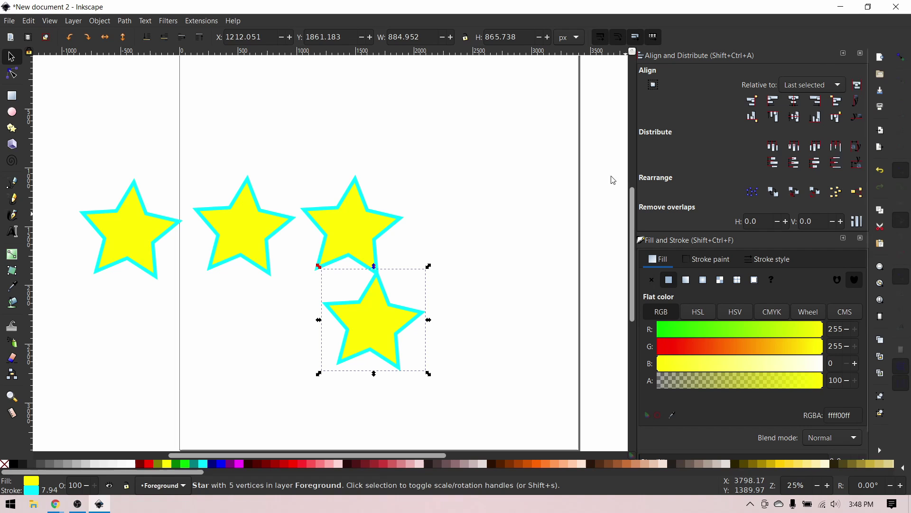
{"action": "left_click_drag", "start_coordinate": [377, 327], "coordinate": [428, 234]}
{"action": "left_click", "coordinate": [590, 301]}
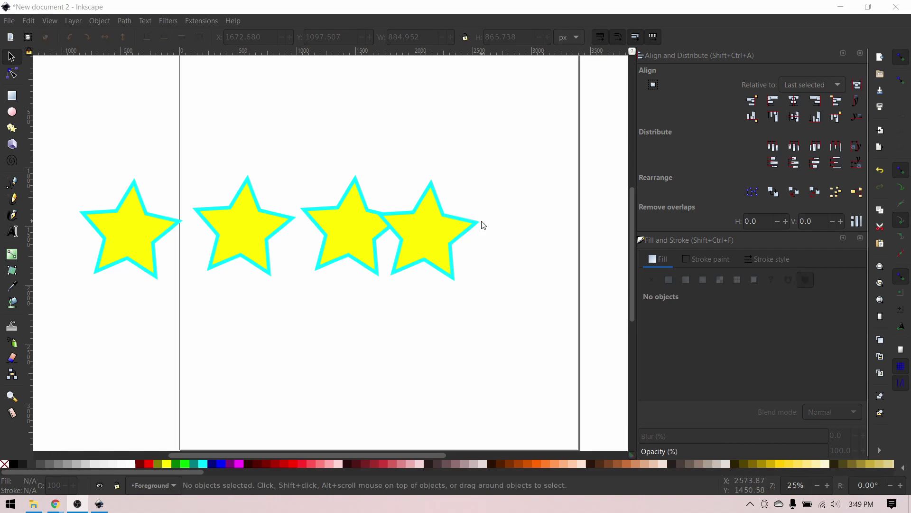
{"action": "left_click", "coordinate": [29, 21]}
{"action": "left_click", "coordinate": [73, 372]}
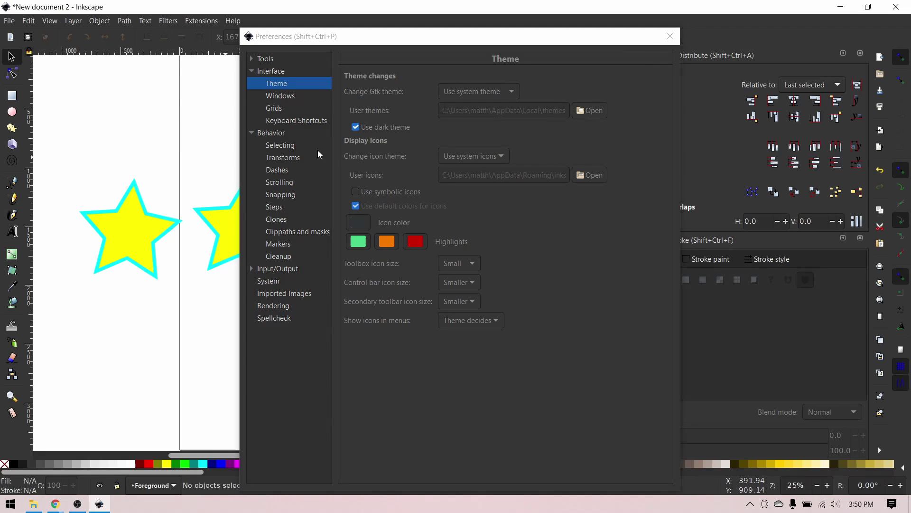
{"action": "left_click", "coordinate": [670, 36]}
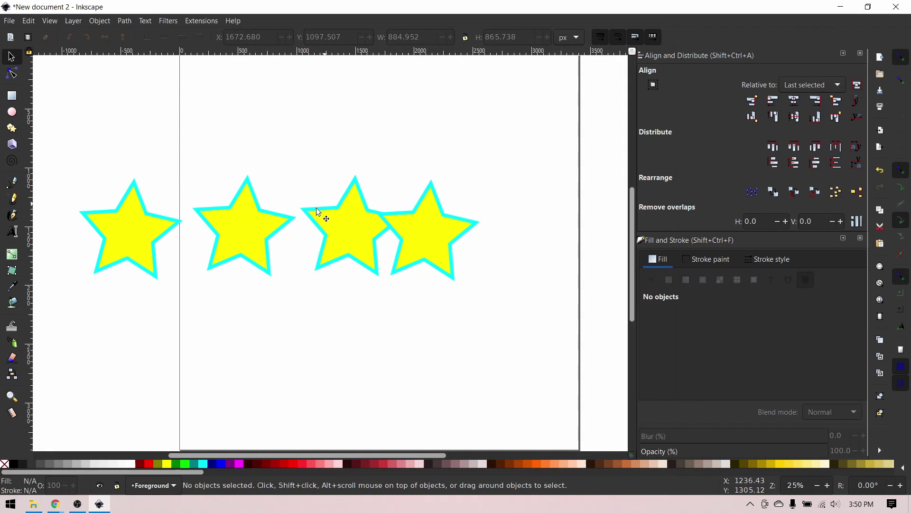